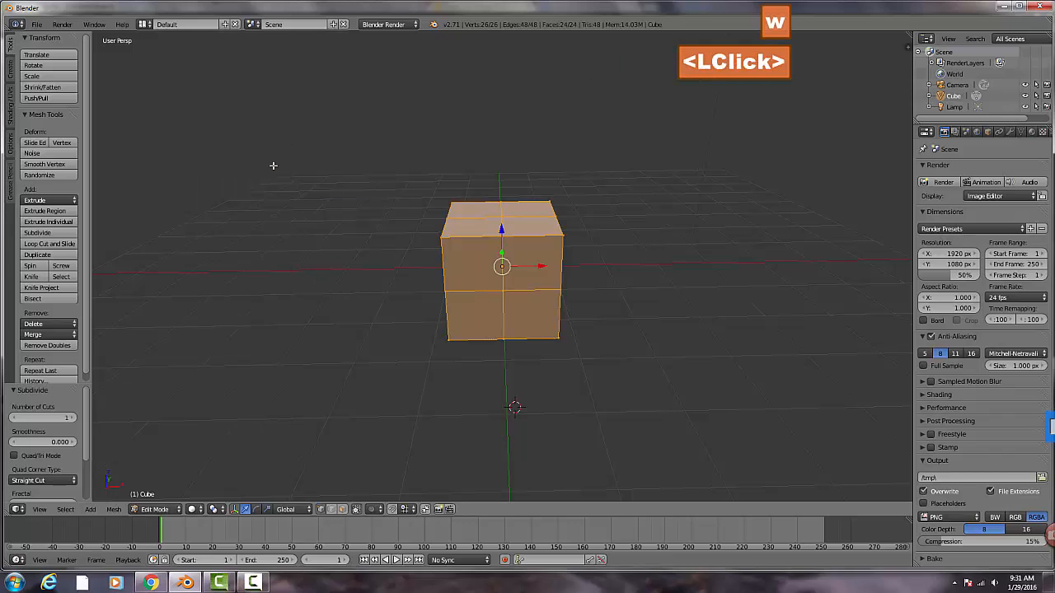
- Set the cube's subdivision to 5 cuts
click(71, 418)
click(71, 419)
click(70, 418)
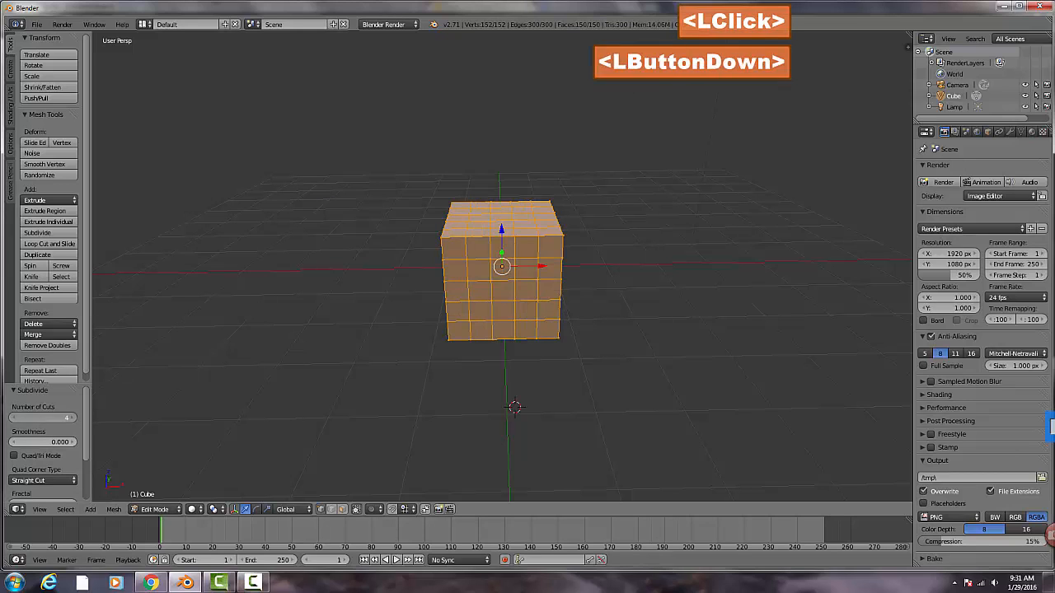
click(71, 418)
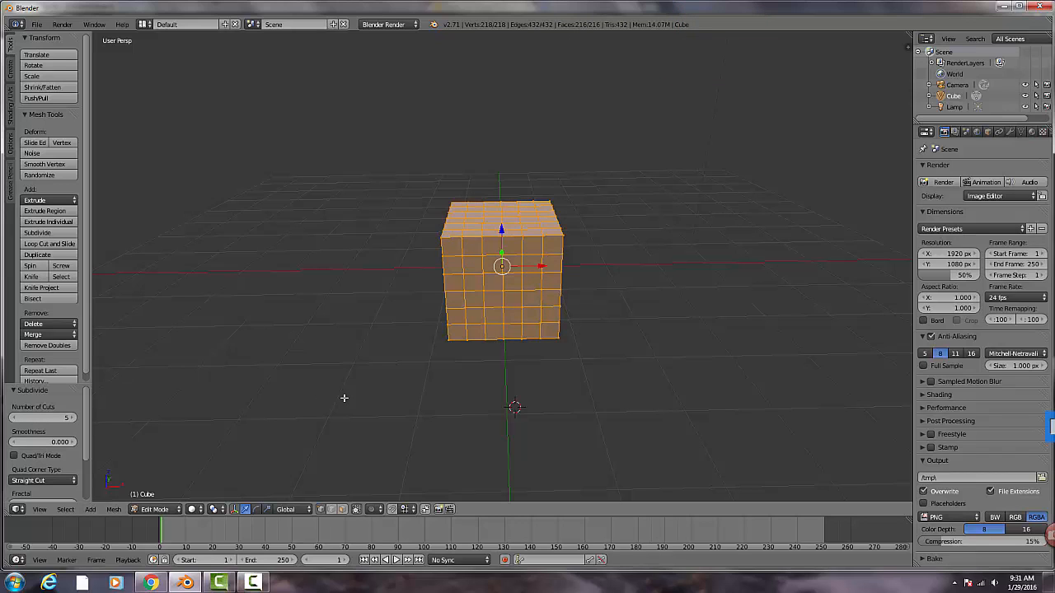
- Clear the selection and try to box-select the negative-X half of the cube from the front
key(a)
mouse_move(346, 398)
middle_down()
mouse_move(348, 371)
mouse_move(364, 390)
middle_up()
key(b)
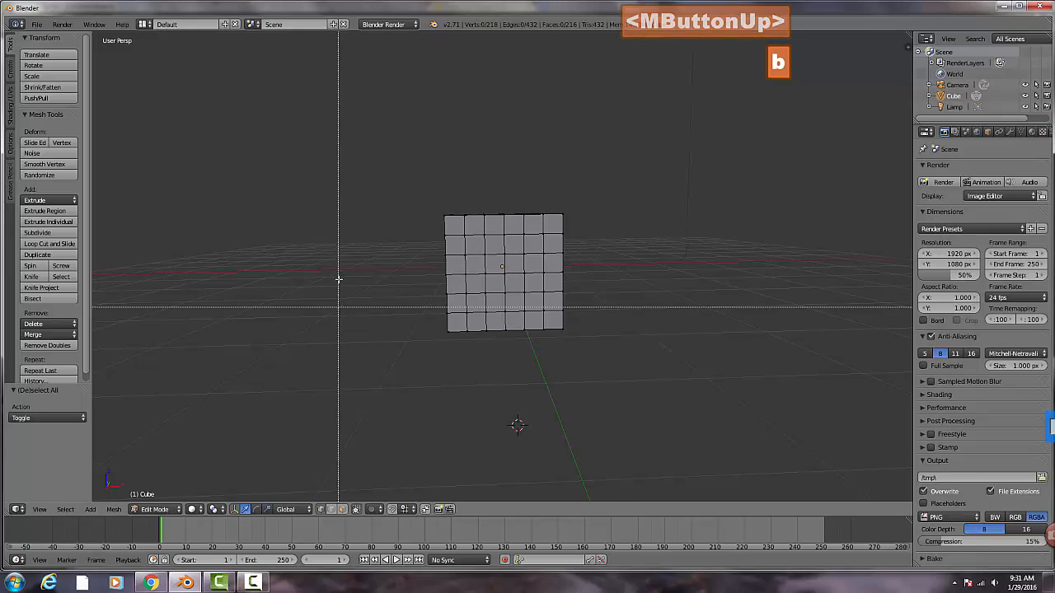
drag(365, 155, 497, 416)
middle_drag(483, 421, 393, 391)
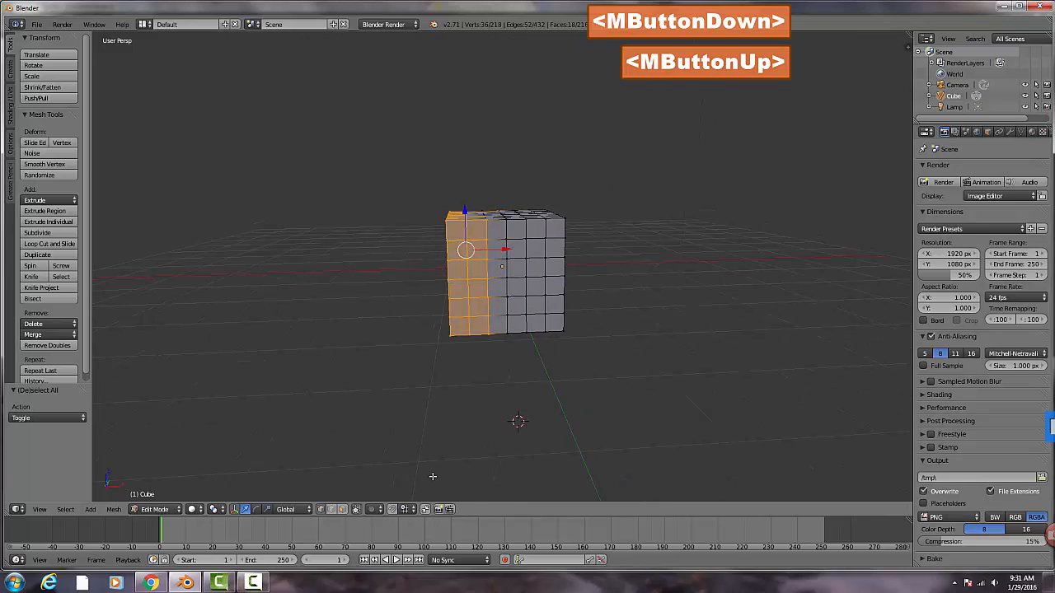
- Turn off limiting selection to visible geometry and deselect all vertices
click(370, 509)
middle_drag(447, 417, 450, 419)
key(a)
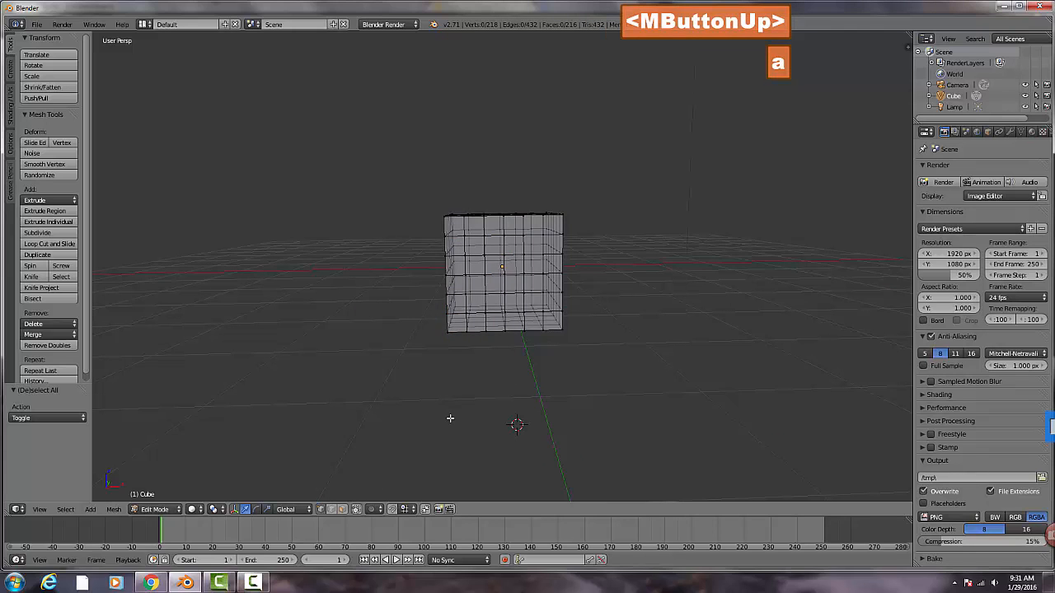
key(a)
key(a)
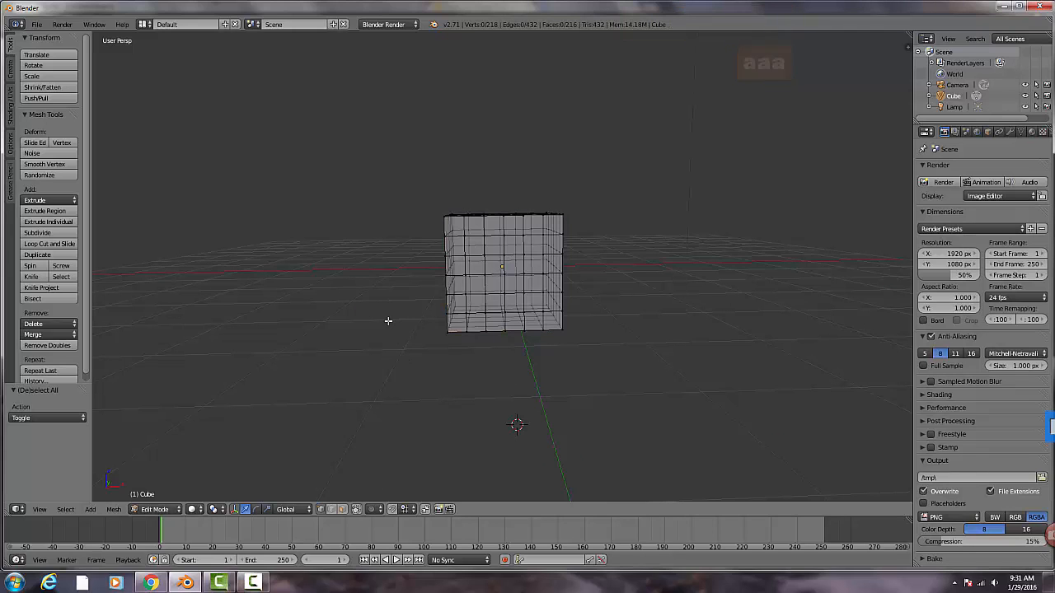
- Box-select the cube's negative-X half through the mesh, excluding the centre line, and delete its vertices
key(b)
drag(386, 143, 494, 389)
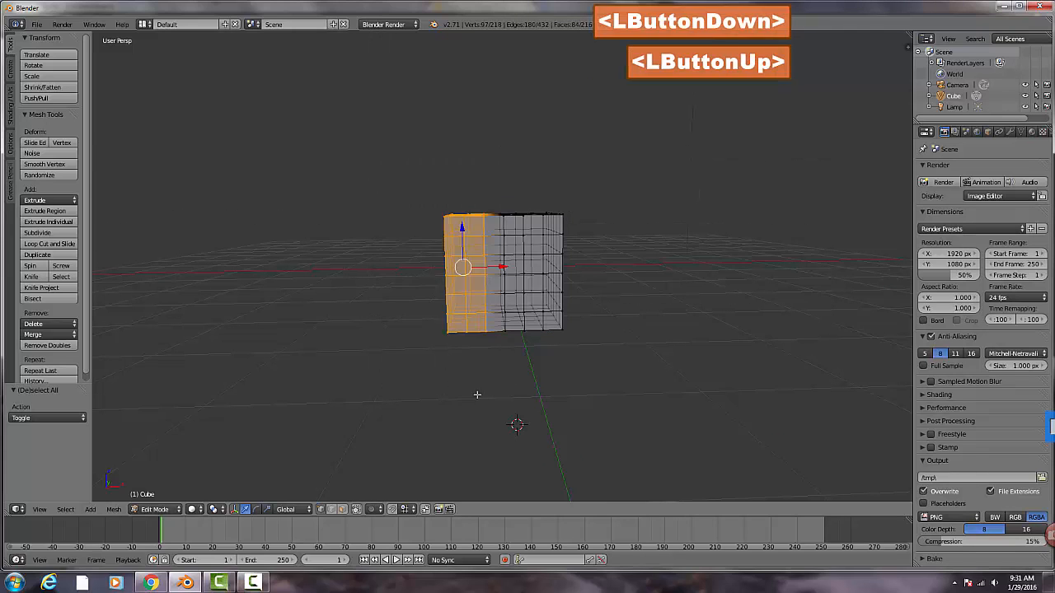
middle_drag(478, 396, 471, 425)
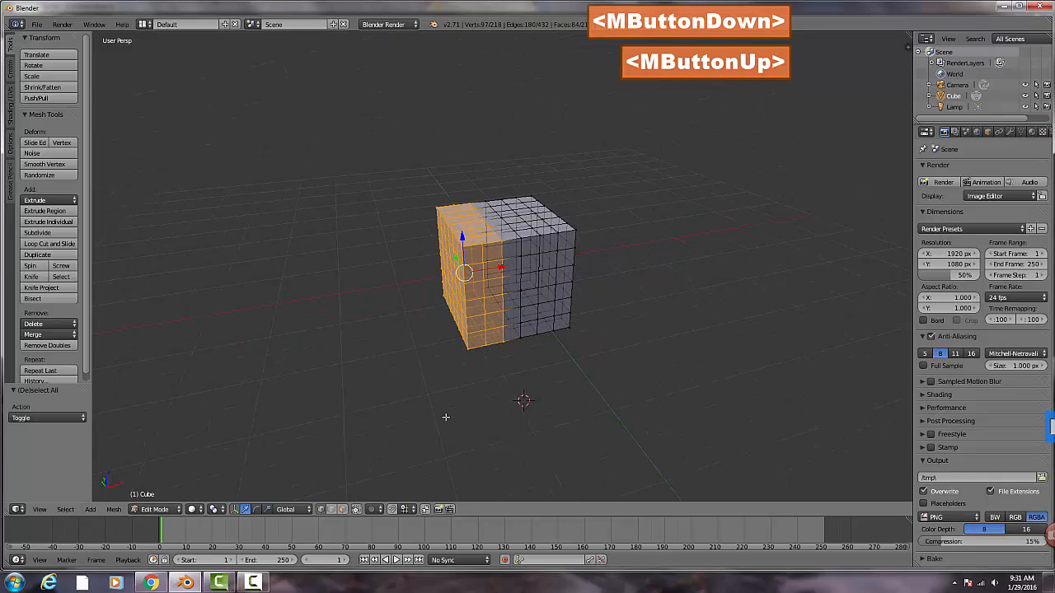
key(Delete)
click(446, 418)
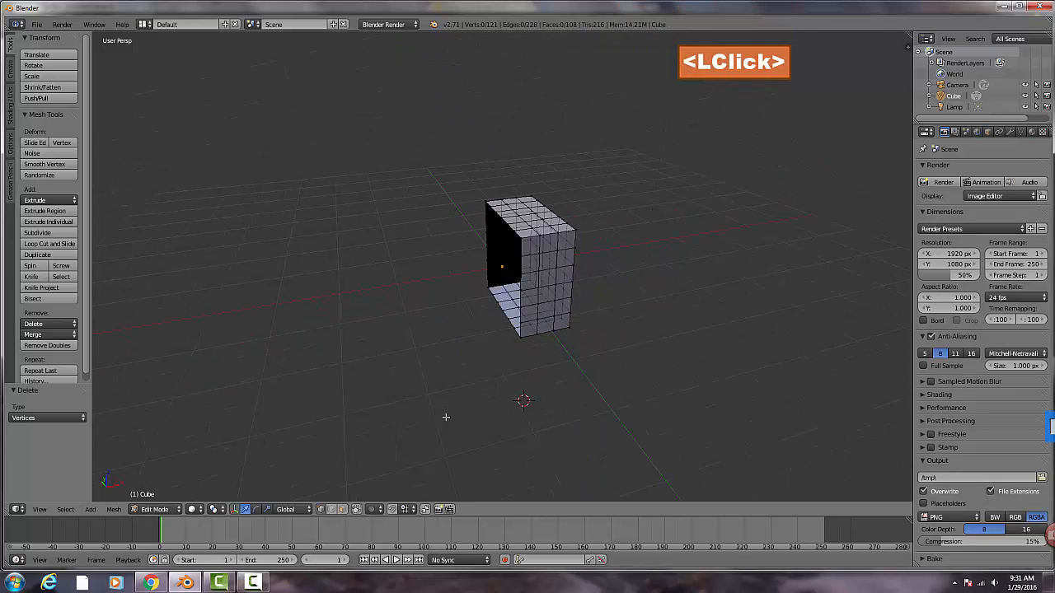
- Add a Mirror modifier to the remaining half of the cube
middle_drag(584, 358, 524, 414)
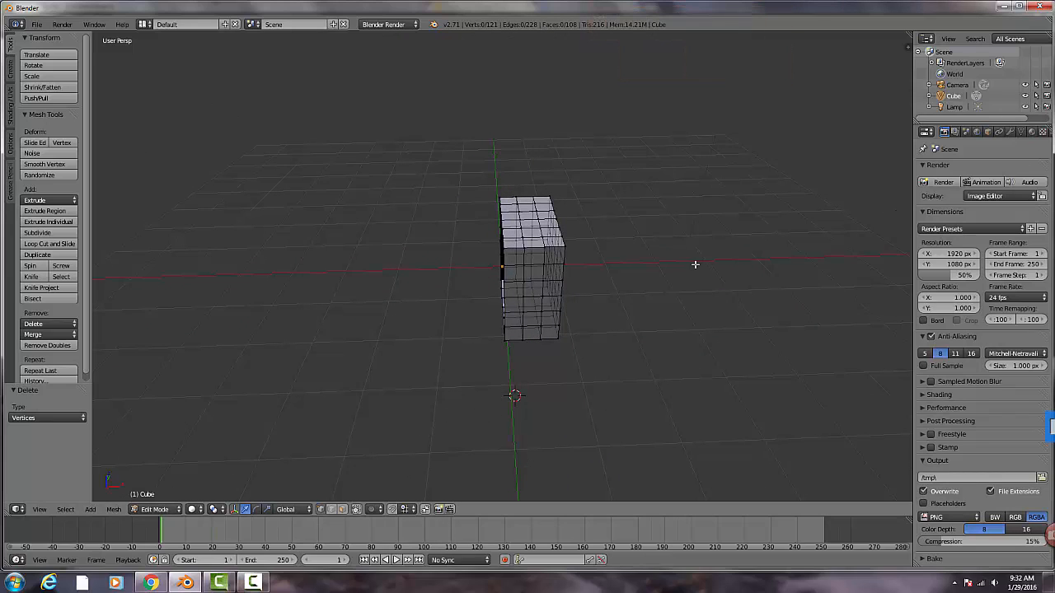
click(1010, 132)
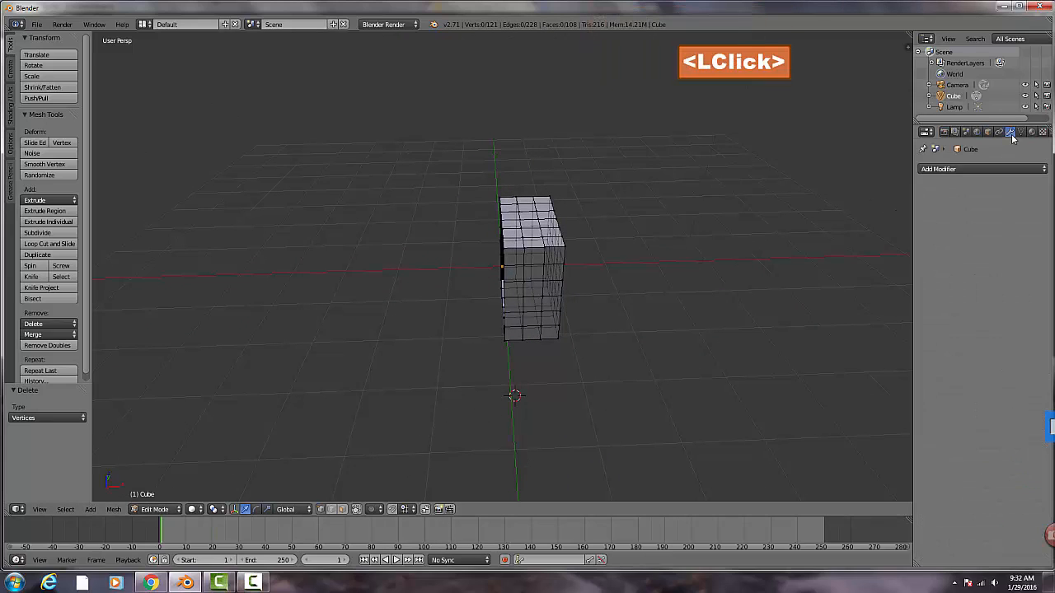
click(977, 169)
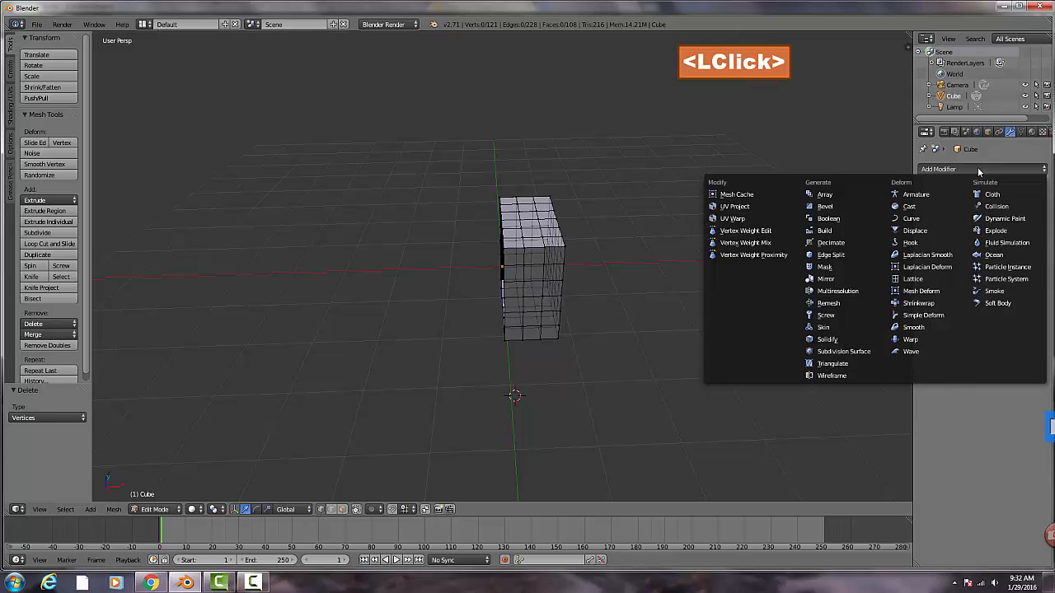
click(831, 279)
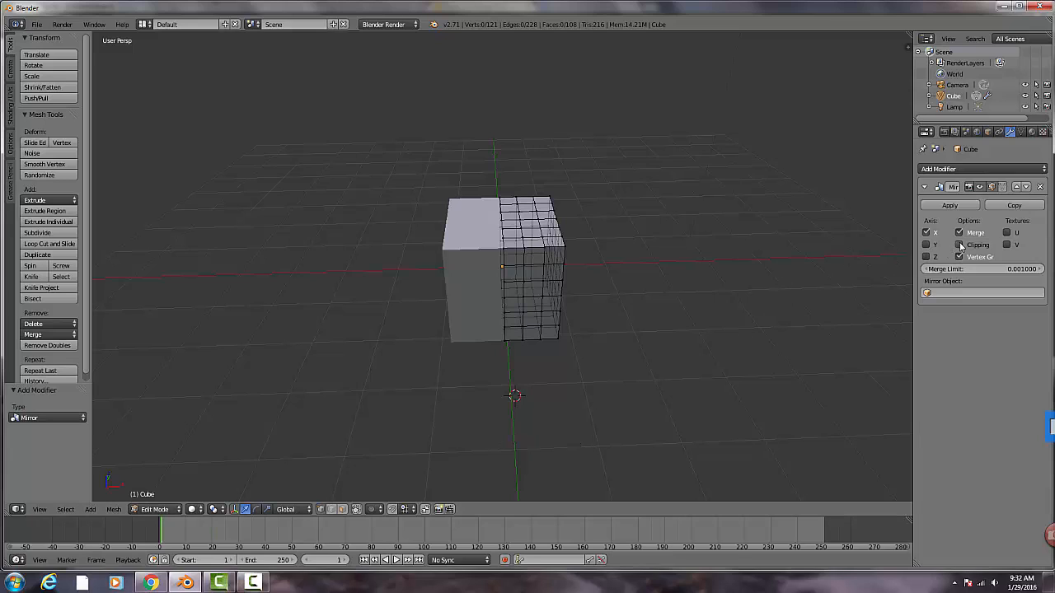
- Test the mirroring by moving a top outer-edge vertex about 0.733 along X, and undo the move
right_click(548, 219)
drag(599, 217, 586, 293)
key(ctrl)
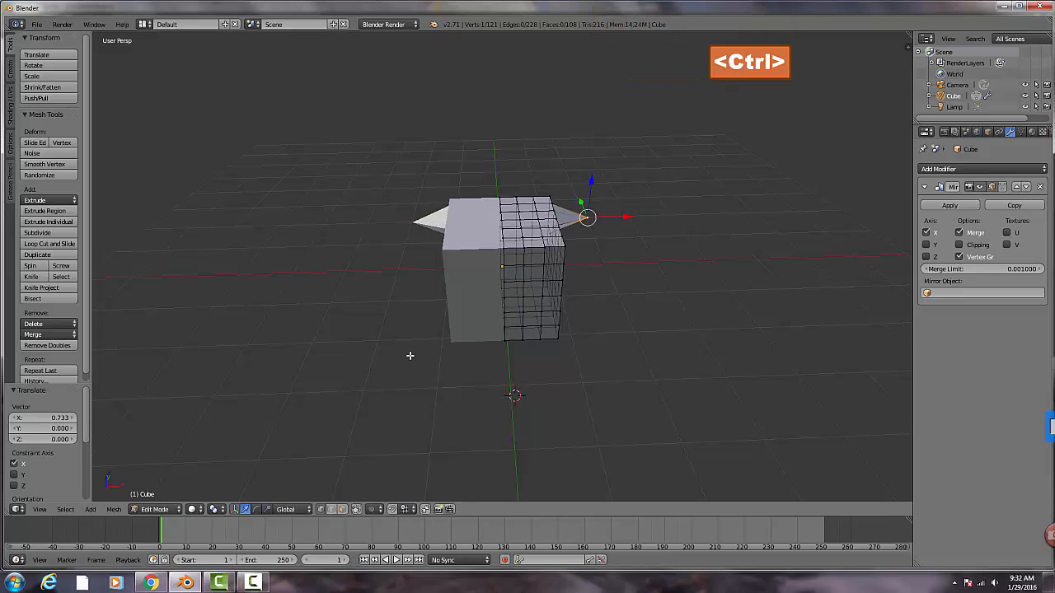
key(ctrl+z)
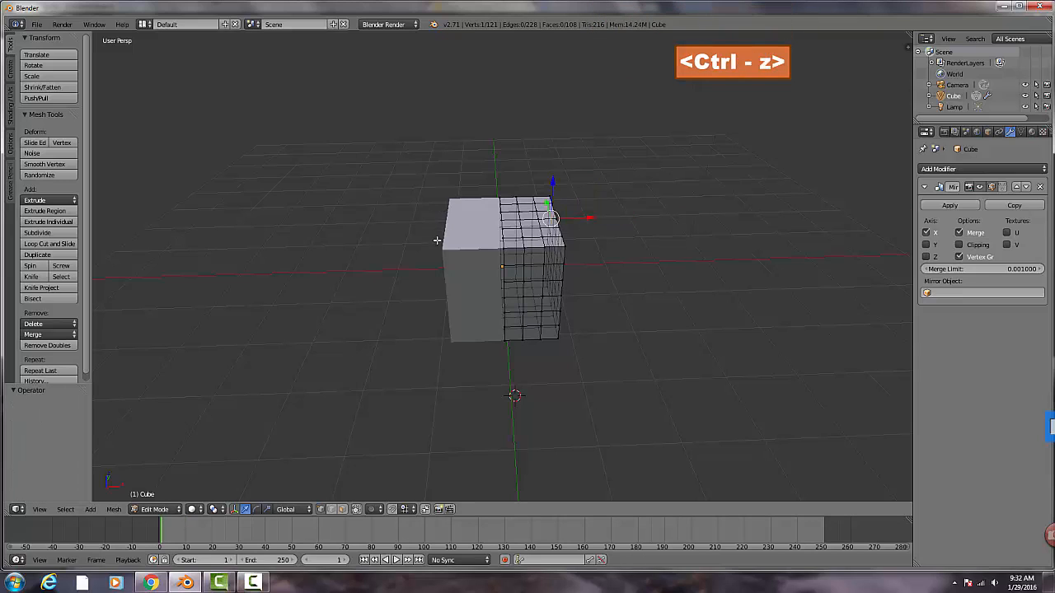
- Try pulling the top centre-seam vertex along X without clipping, and undo the move
right_click(504, 221)
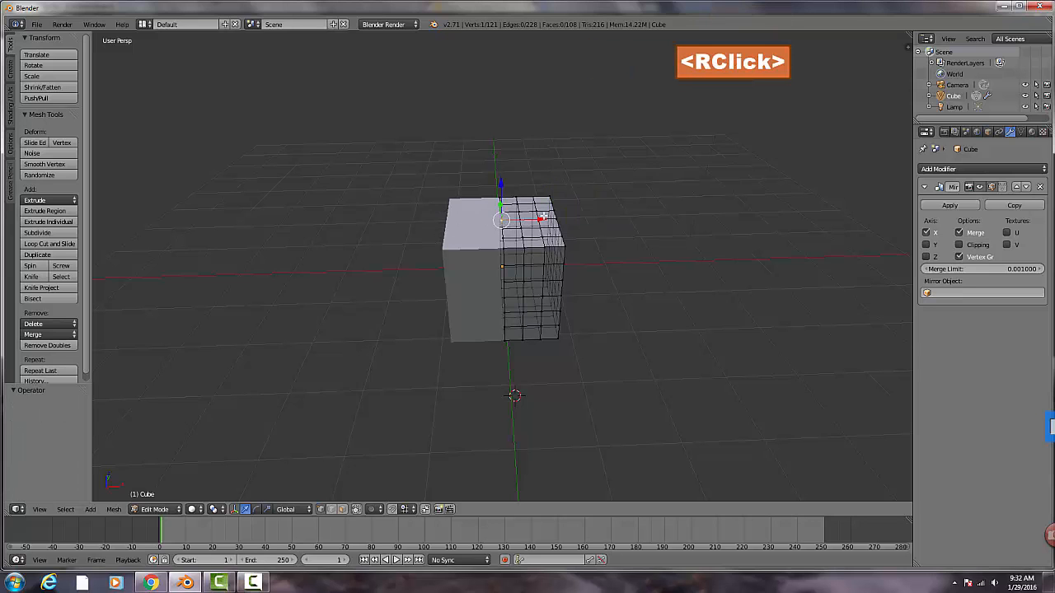
drag(542, 216, 563, 236)
middle_drag(534, 331, 536, 421)
key(ctrl+z)
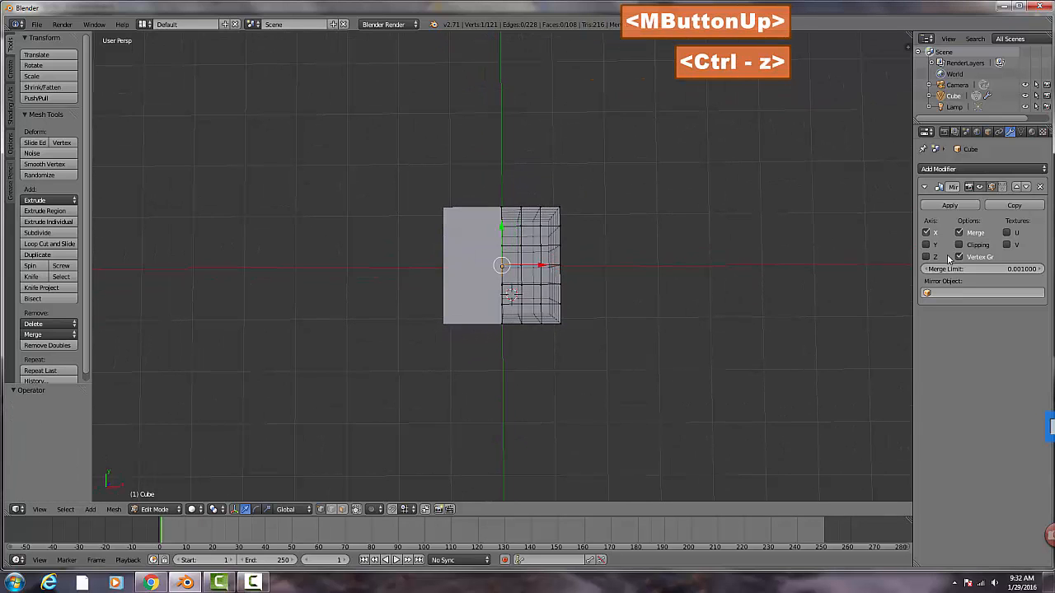
- Enable Clipping on the Mirror modifier and test it by pulling the top seam vertex along X
click(960, 244)
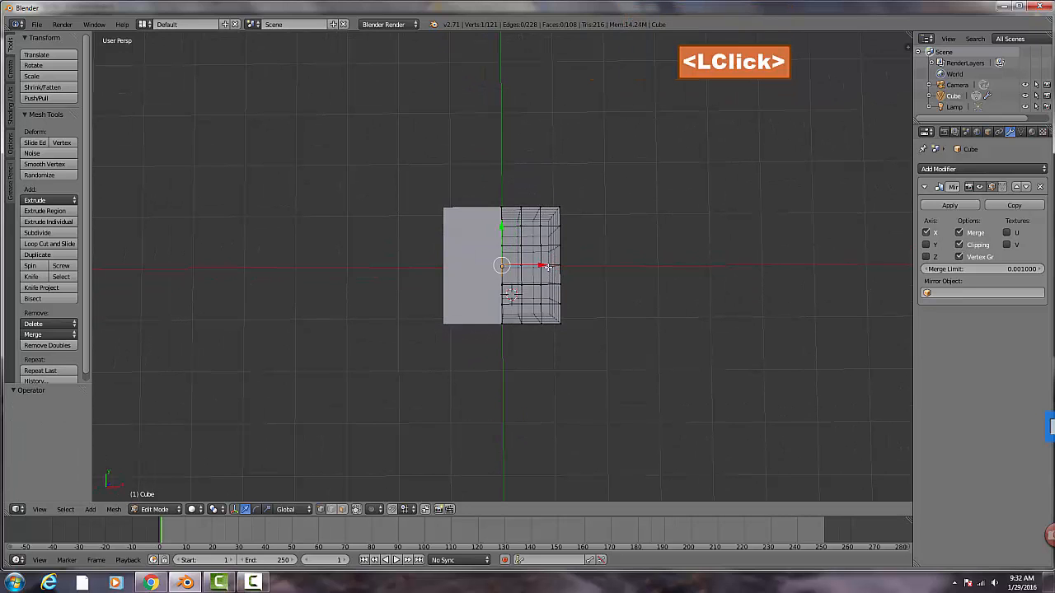
drag(547, 266, 595, 349)
middle_drag(595, 349, 612, 301)
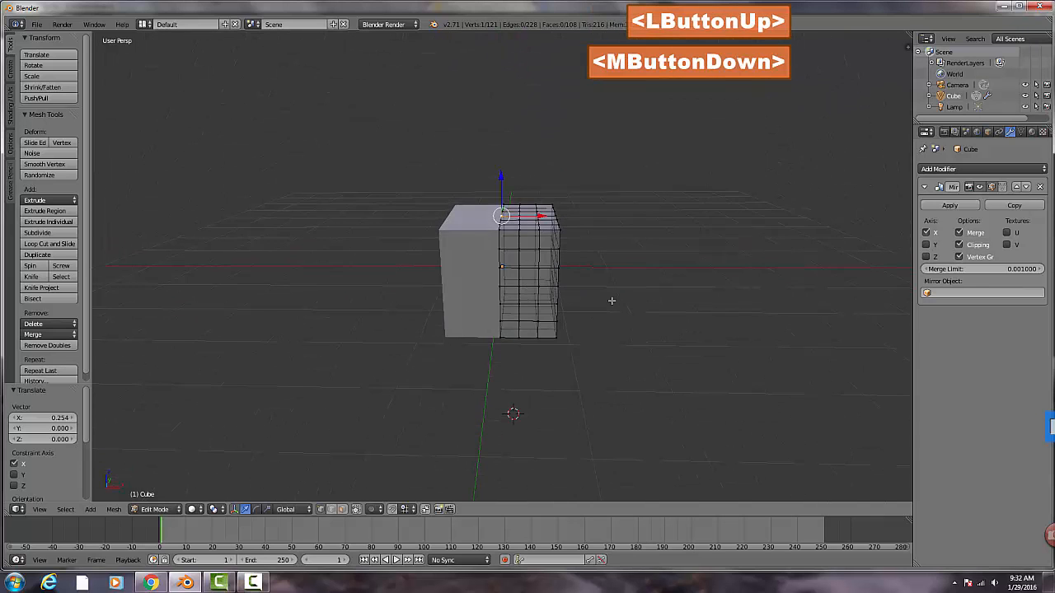
- Try moving the front seam vertex about -1.82 along Y without proportional editing, and undo the move
scroll(573, 378, down, 2)
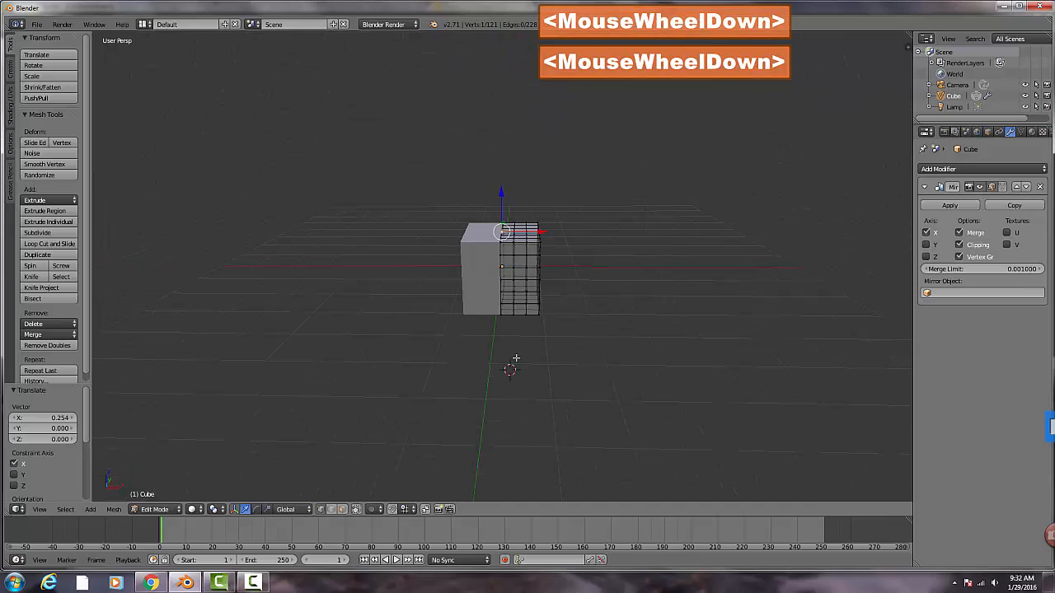
middle_drag(515, 357, 448, 322)
right_click(464, 270)
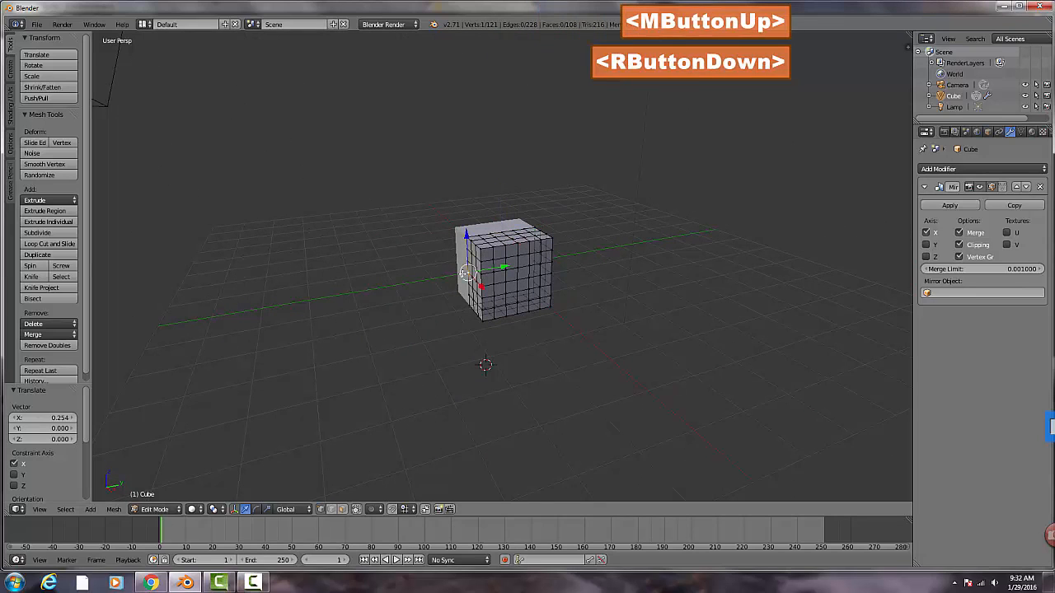
drag(504, 266, 436, 279)
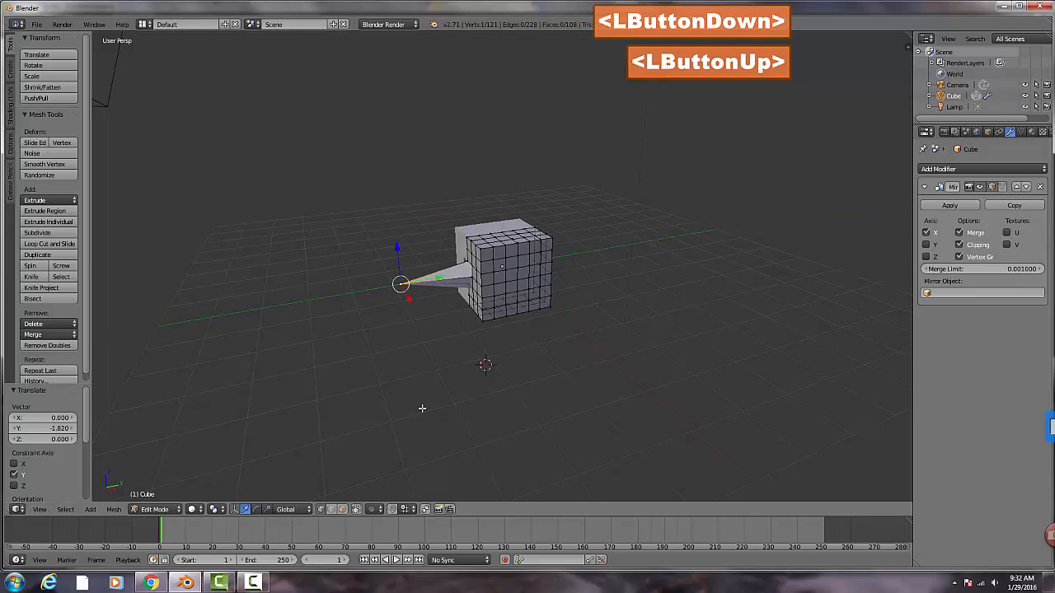
key(ctrl+z)
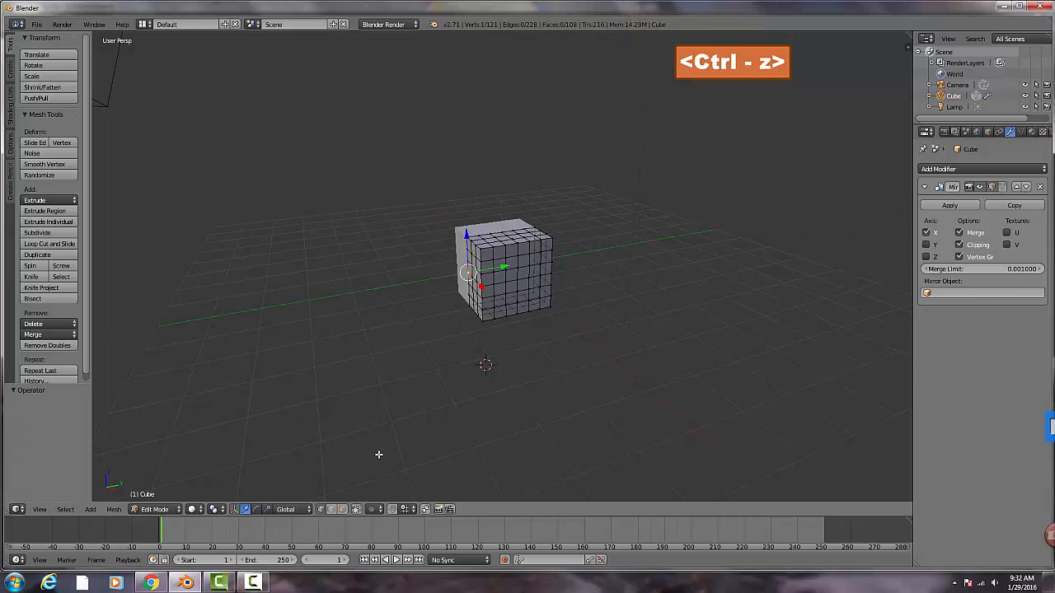
- Enable proportional editing and move the front seam vertex about -1.66 along Y with a proportional size of 1.95
click(372, 509)
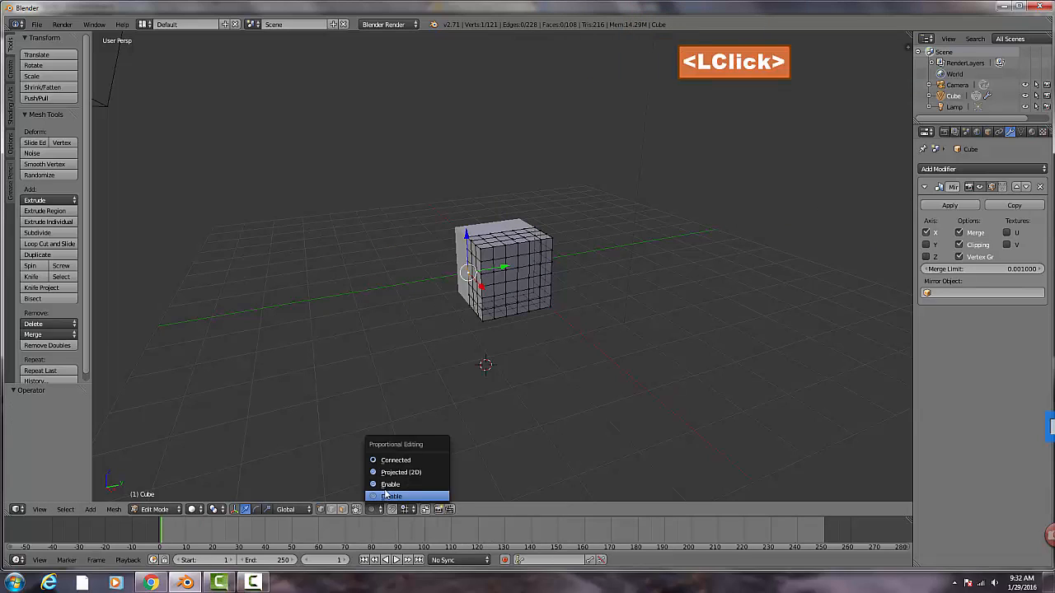
click(384, 487)
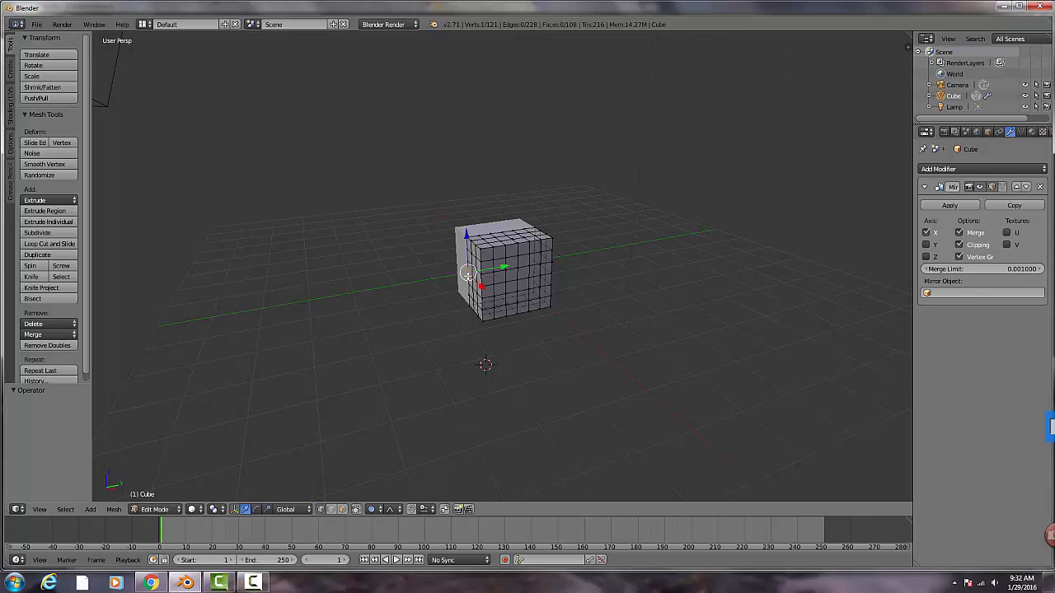
key(g)
key(y)
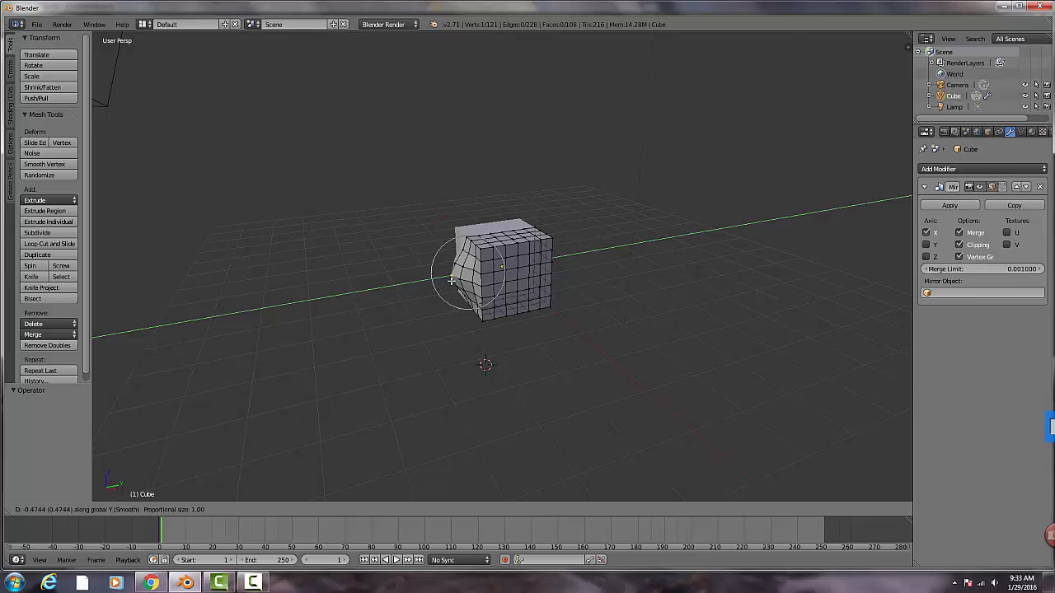
scroll(451, 281, up, 2)
scroll(450, 281, down, 9)
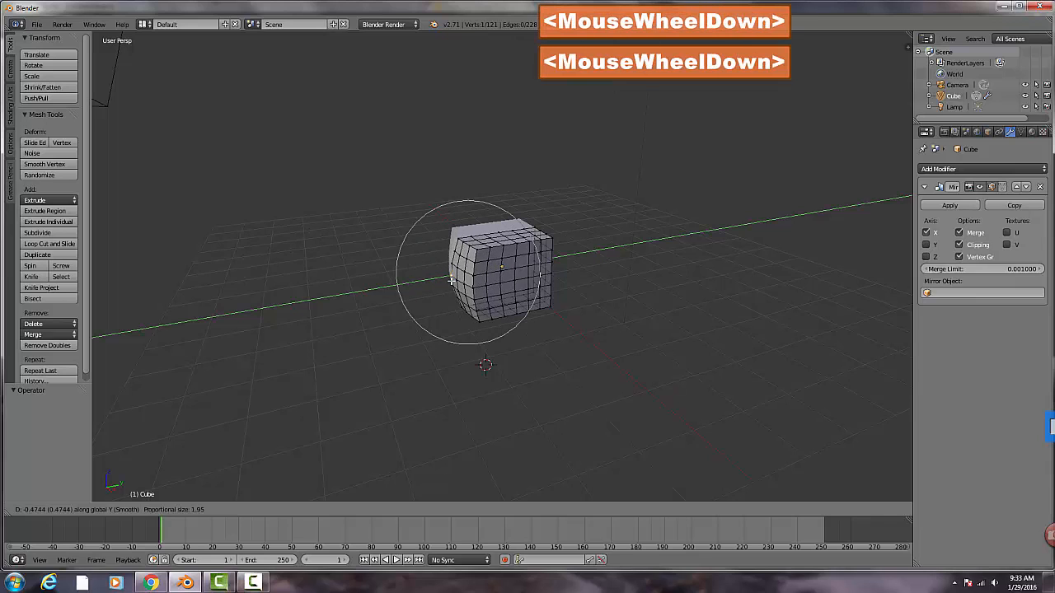
click(406, 286)
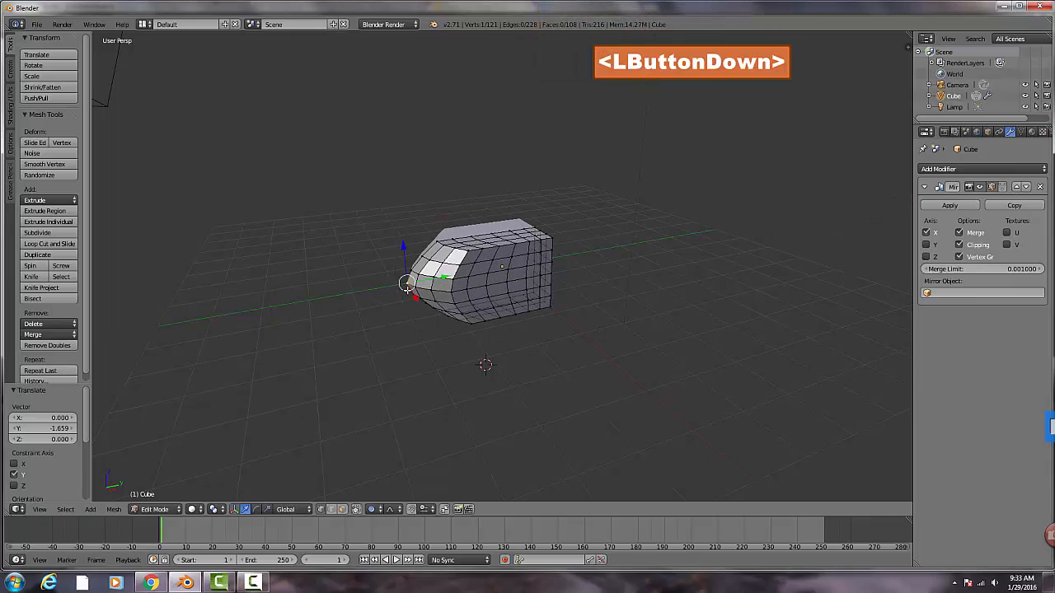
- Raise the top centre-seam vertex about 1.26 along Z with proportional falloff
right_click(492, 233)
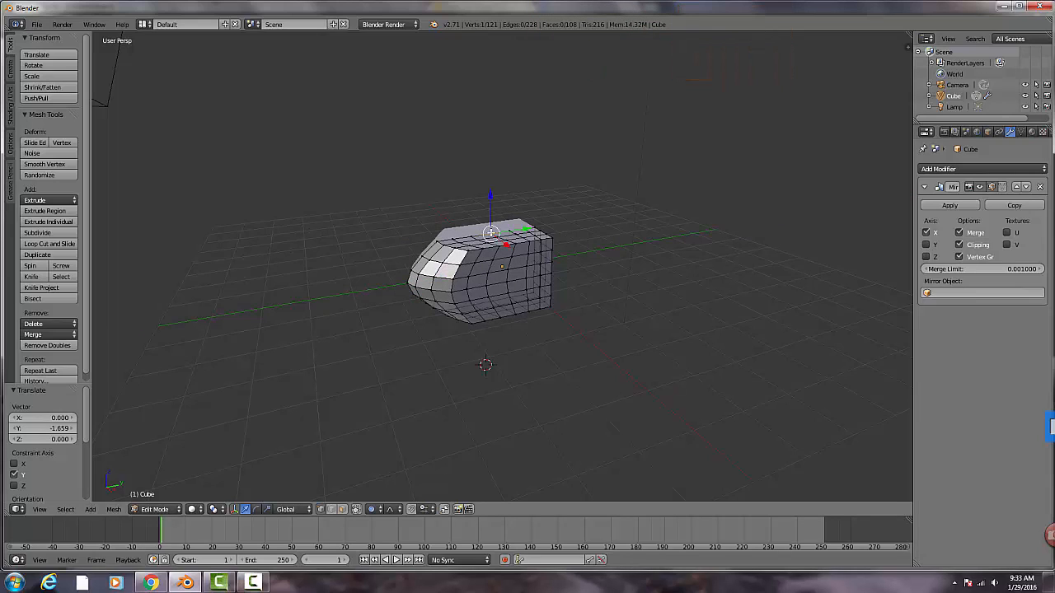
key(g)
key(z)
click(502, 236)
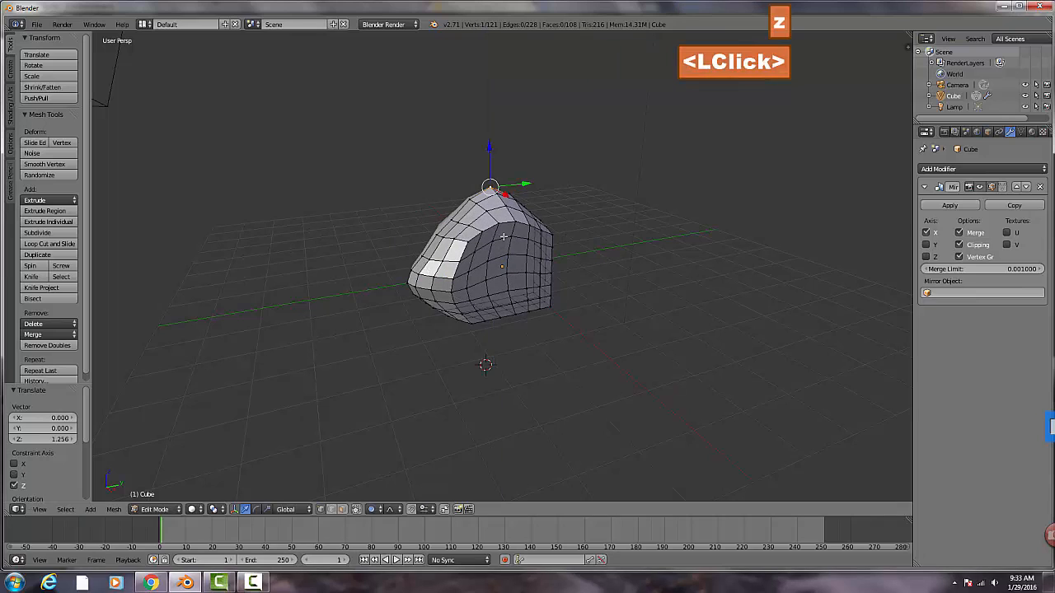
- Pull the middle vertex of the positive-X side face outward about 1.87 along X with proportional falloff
right_click(513, 265)
middle_drag(580, 376, 628, 384)
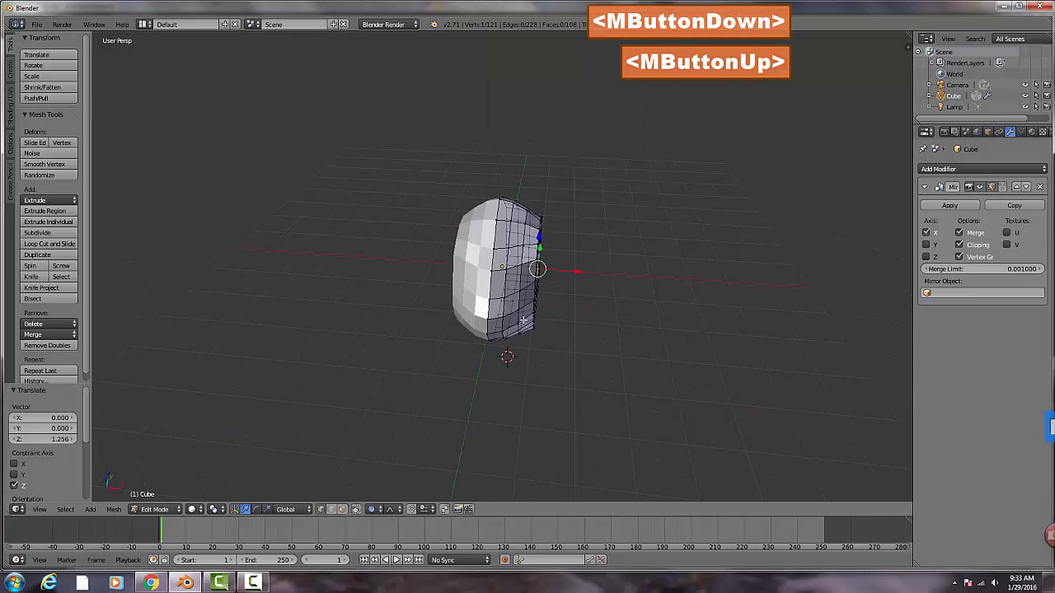
key(g)
scroll(560, 305, down, 3)
key(x)
click(590, 314)
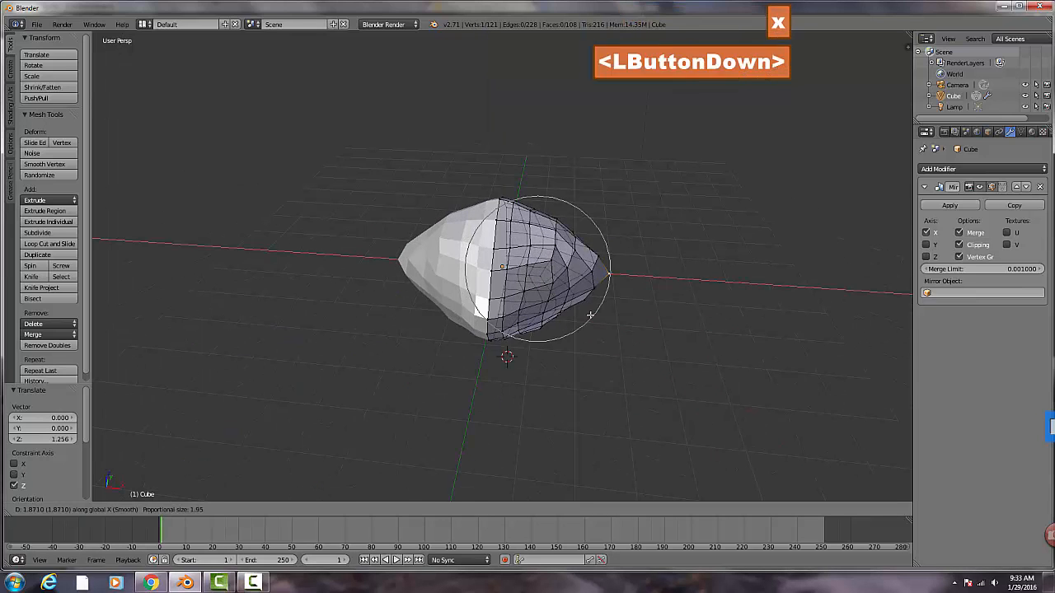
- Pull the middle seam vertex of the back face outward about 2.25 along Y with proportional falloff
middle_drag(590, 315, 531, 335)
right_click(487, 295)
right_click(536, 264)
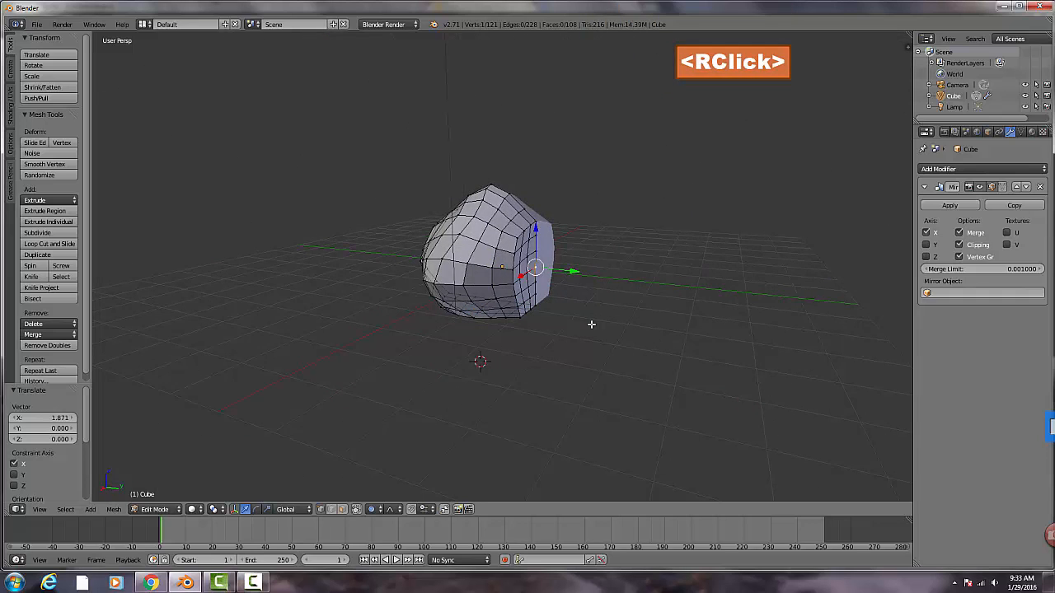
key(g)
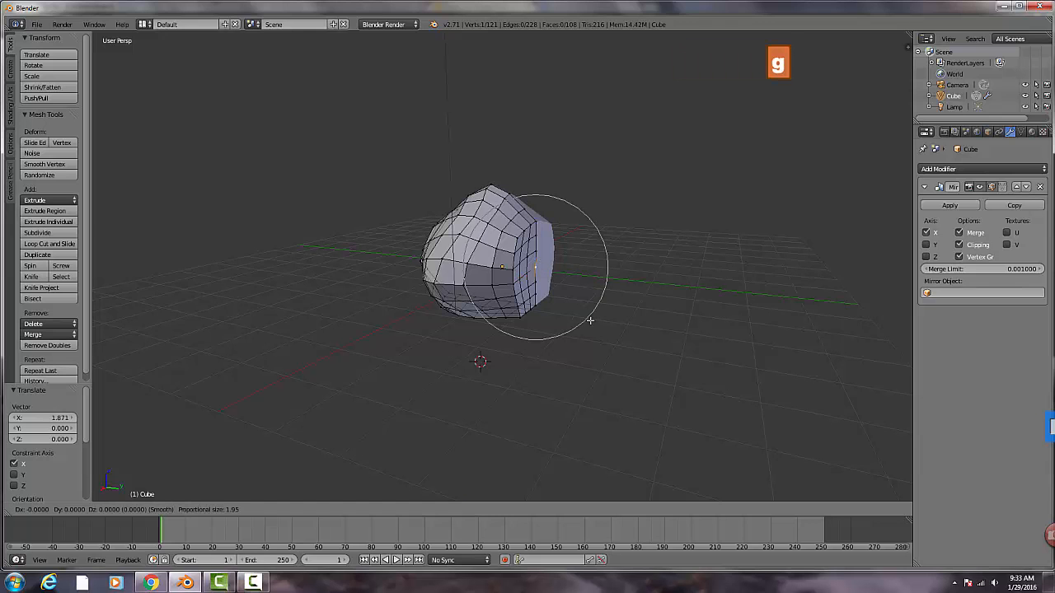
key(y)
click(665, 337)
middle_drag(665, 337, 542, 357)
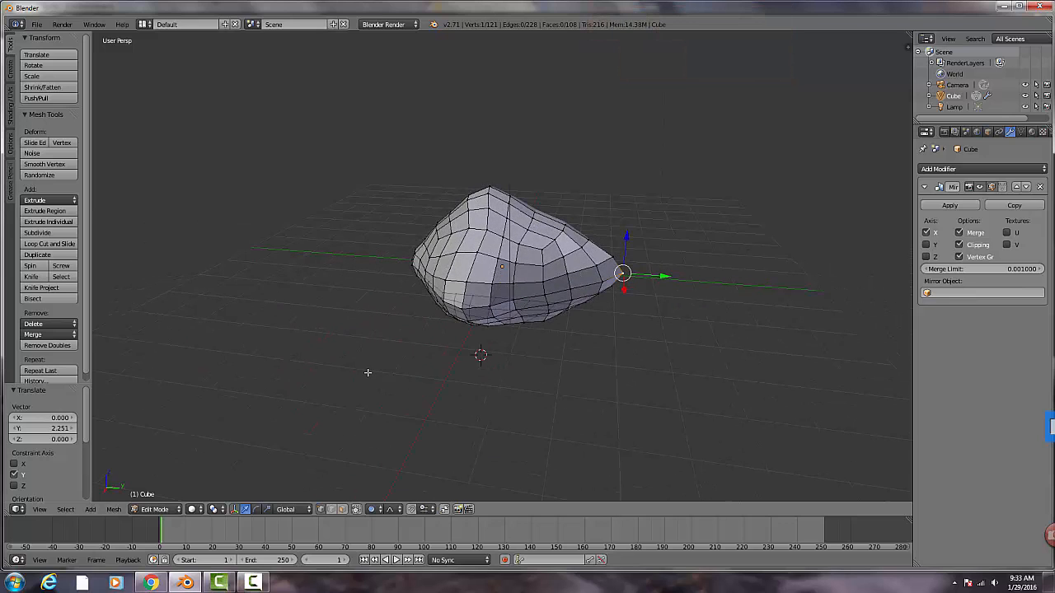
- Select the entire mesh and apply Smooth Vertex repeatedly until it becomes a rounded dome
key(a)
key(a)
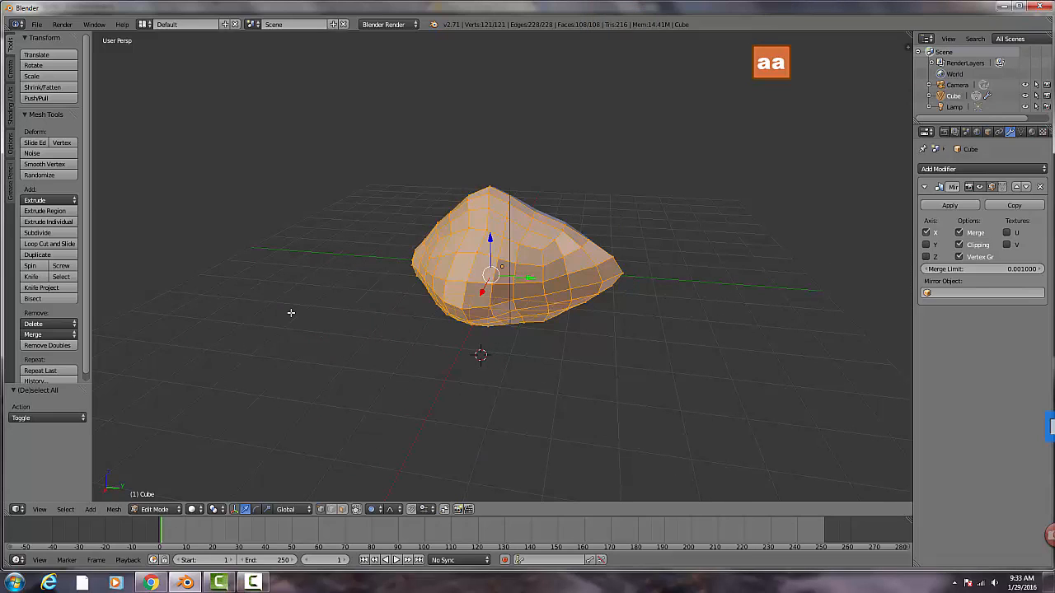
click(10, 69)
click(11, 49)
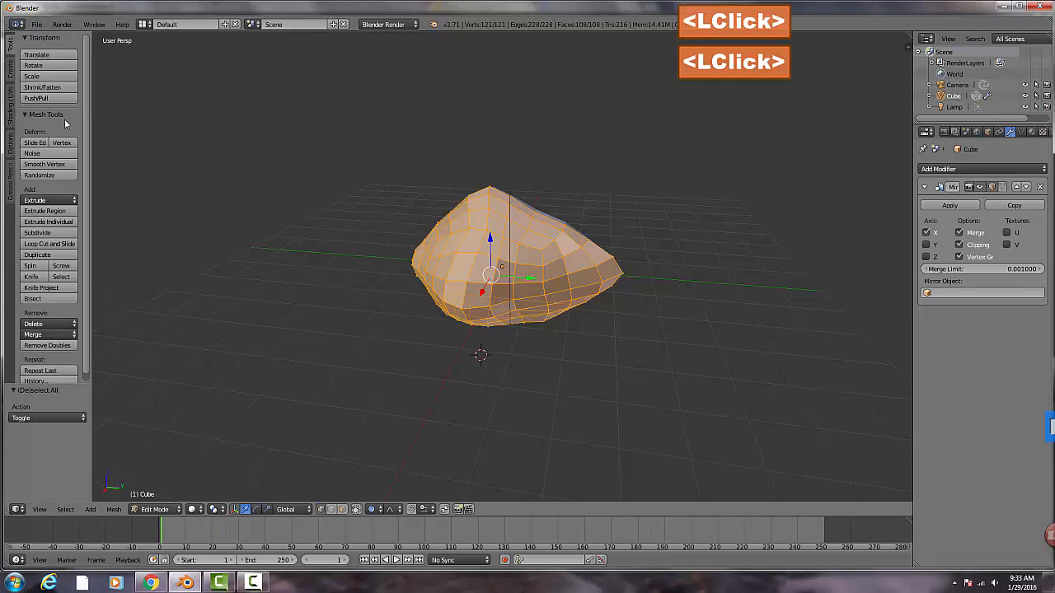
click(45, 164)
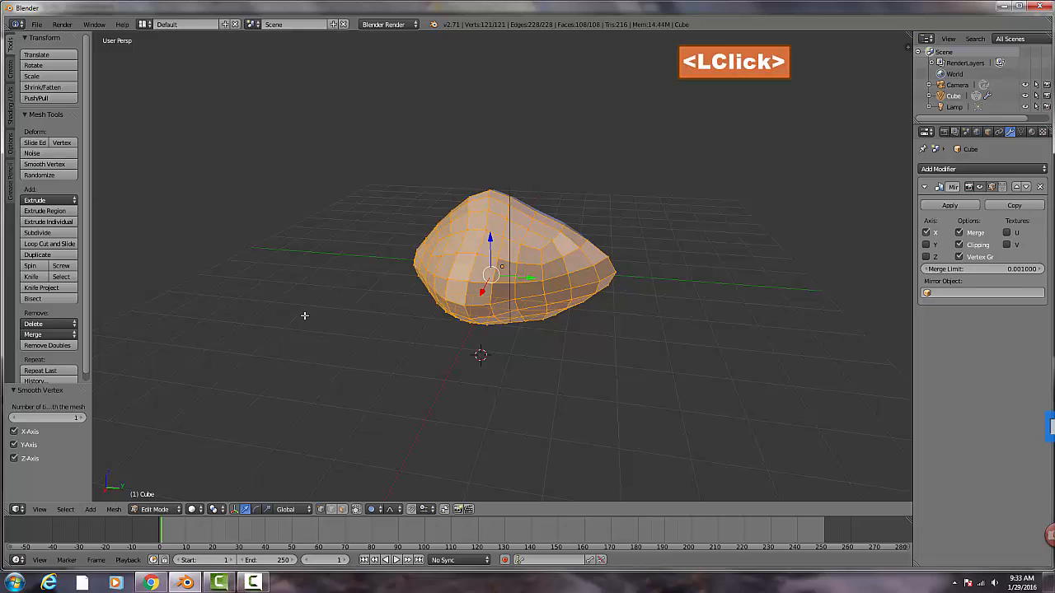
double_click(61, 166)
double_click(61, 167)
click(61, 167)
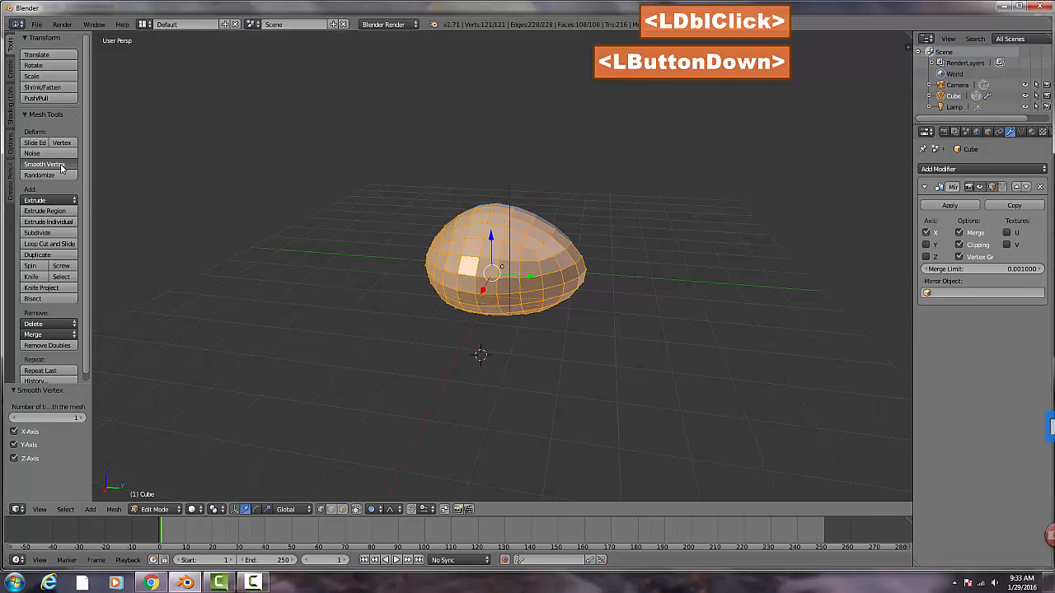
click(61, 167)
click(61, 166)
middle_drag(395, 406, 402, 382)
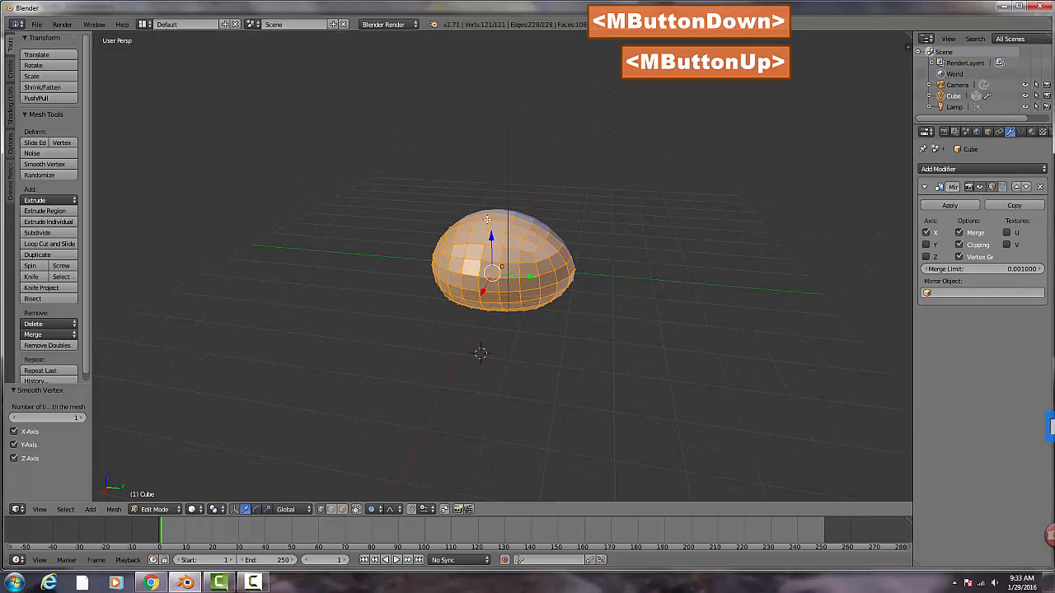
- Raise the top centre-seam vertex about 0.26 along Z with proportional falloff
right_click(491, 215)
drag(495, 177, 495, 181)
middle_drag(495, 182, 614, 331)
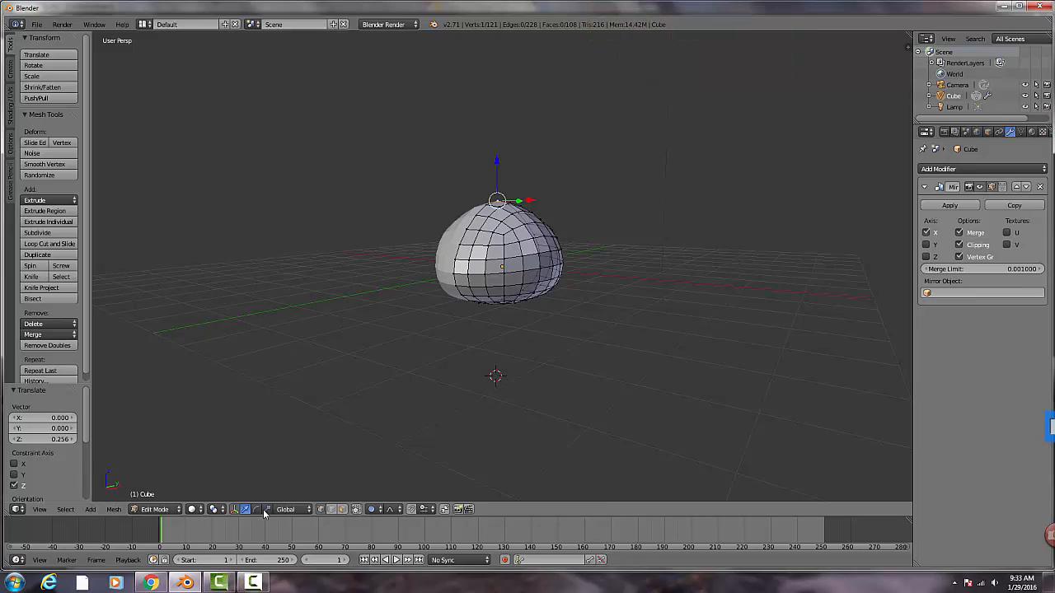
- Switch to face selection and select a block of six faces, three wide and two high, beside the seam on the lower front
click(331, 509)
click(342, 509)
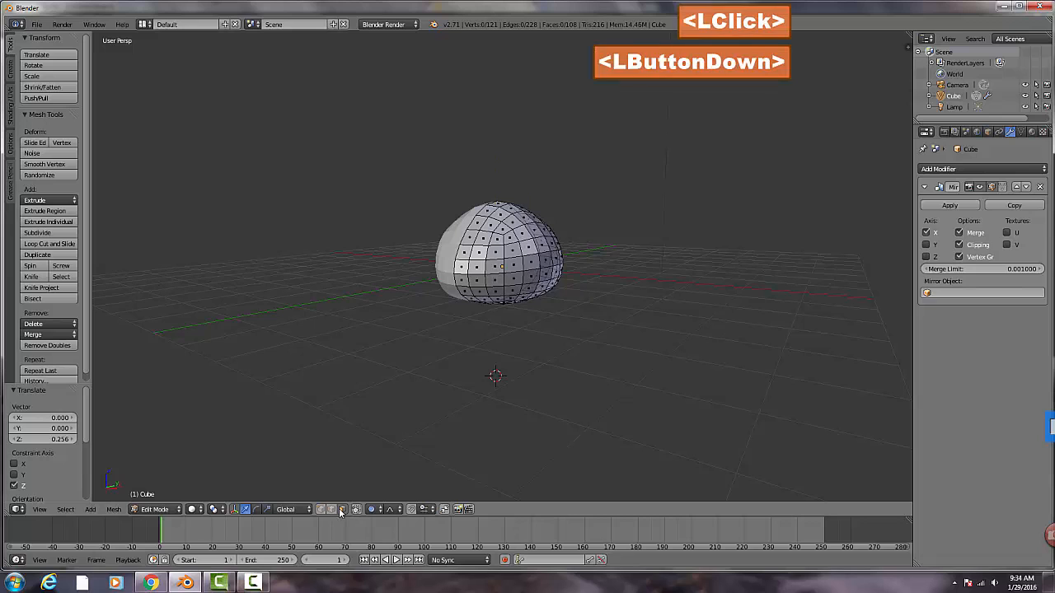
scroll(509, 450, up, 2)
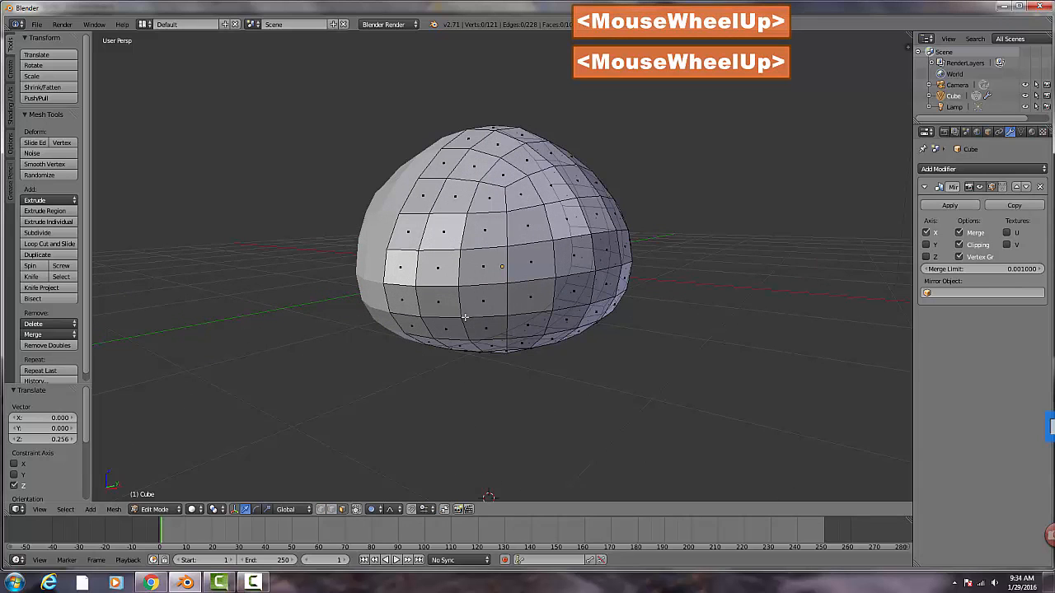
shift+right_click(413, 306)
shift+right_click(438, 305)
shift+right_click(472, 305)
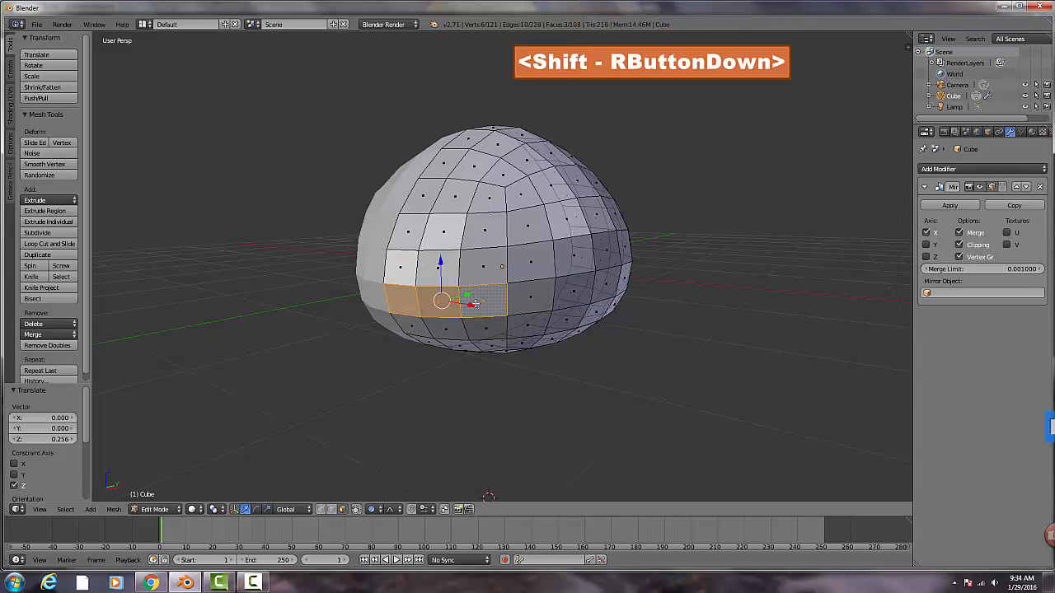
shift+right_click(475, 327)
shift+right_click(430, 326)
shift+right_click(415, 323)
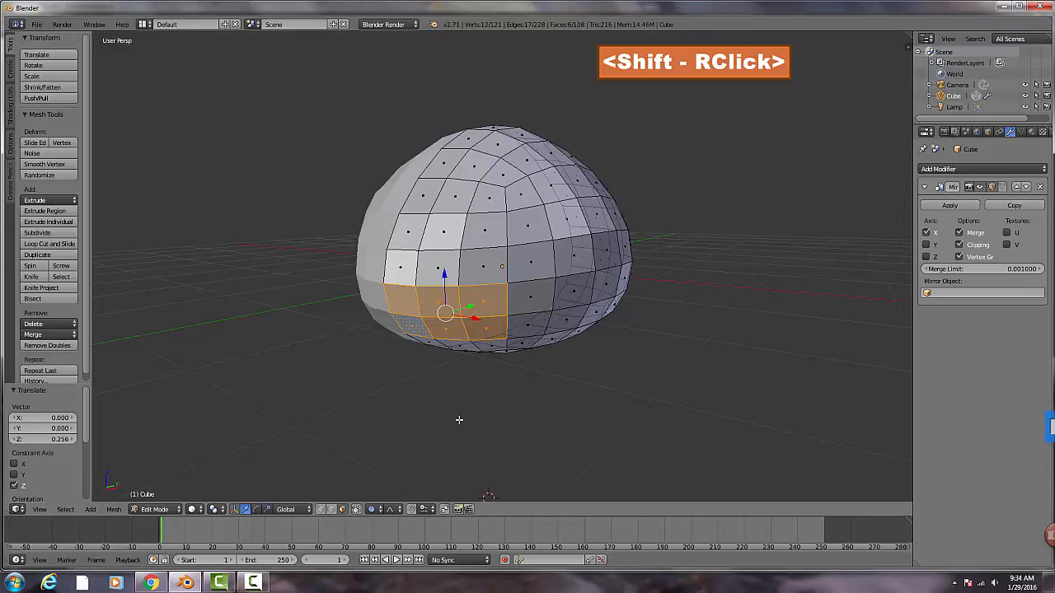
- Duplicate the six selected faces and move the copy out in front of the dome along Y, with proportional editing off
middle_drag(460, 421, 390, 418)
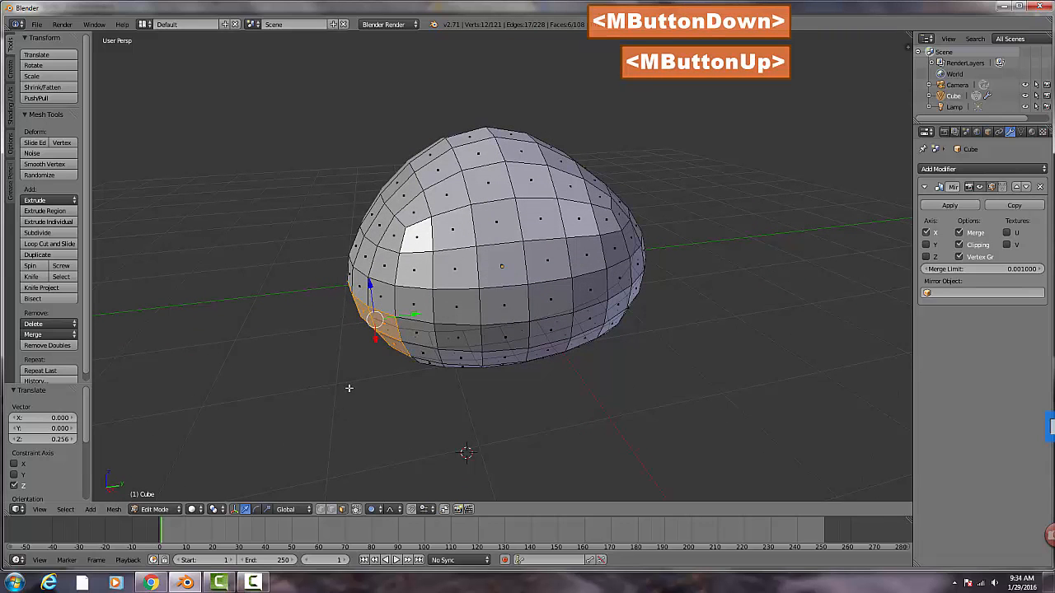
key(e)
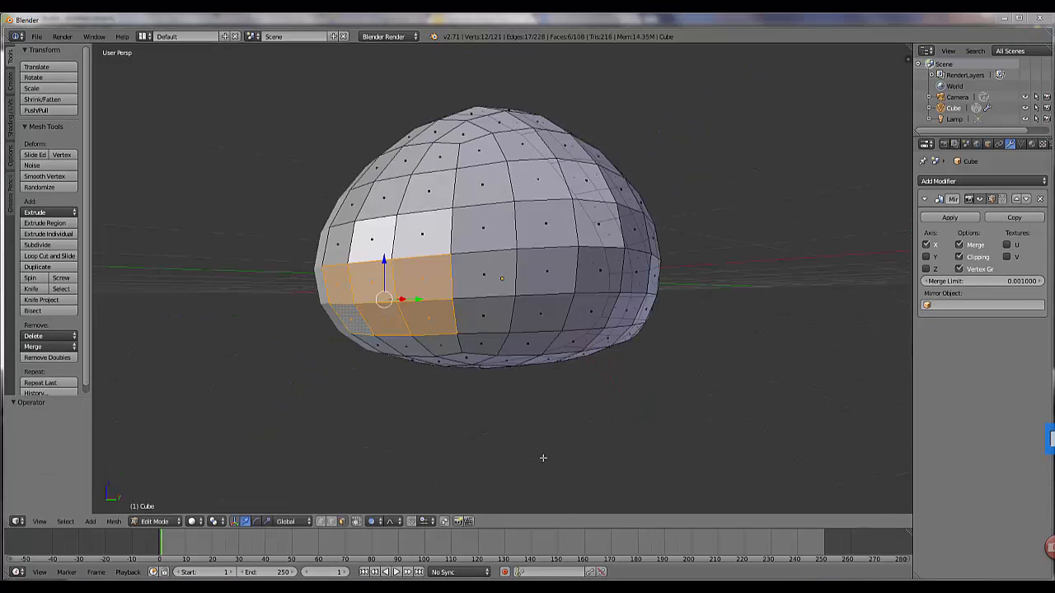
middle_drag(543, 458, 525, 471)
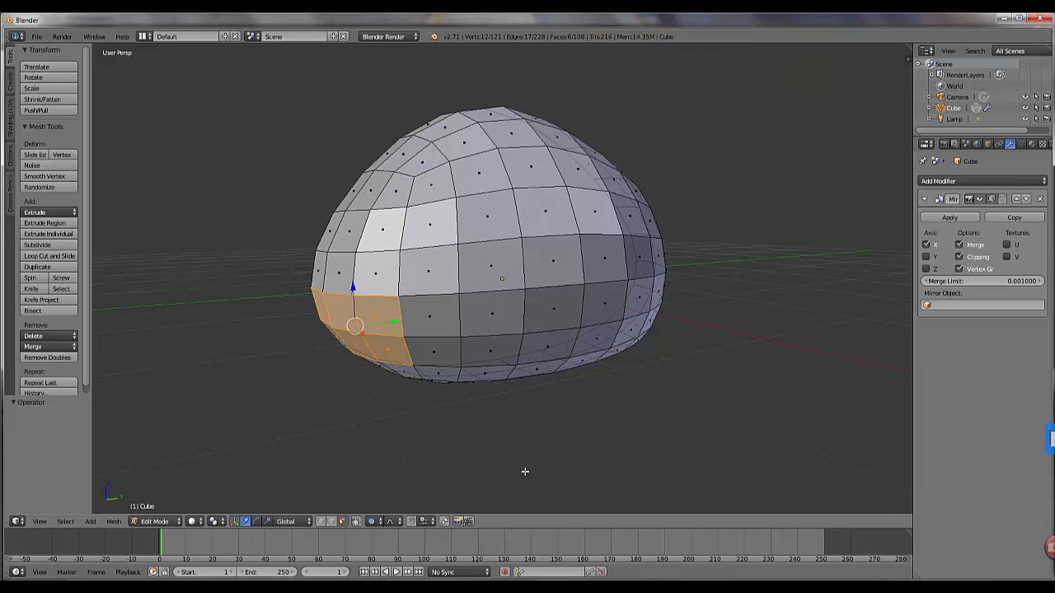
key(shift+d)
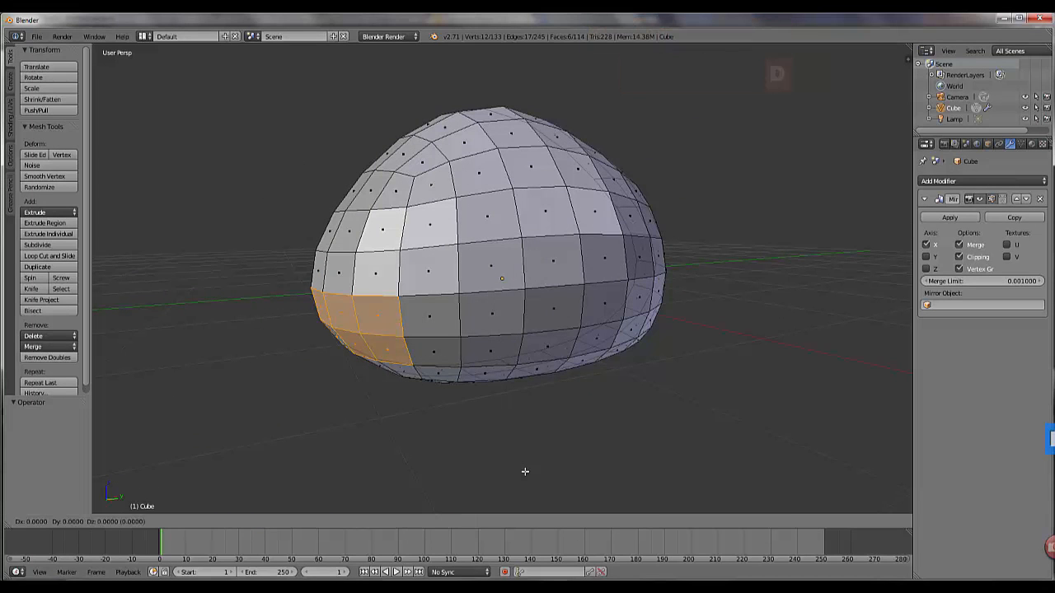
key(g)
key(y)
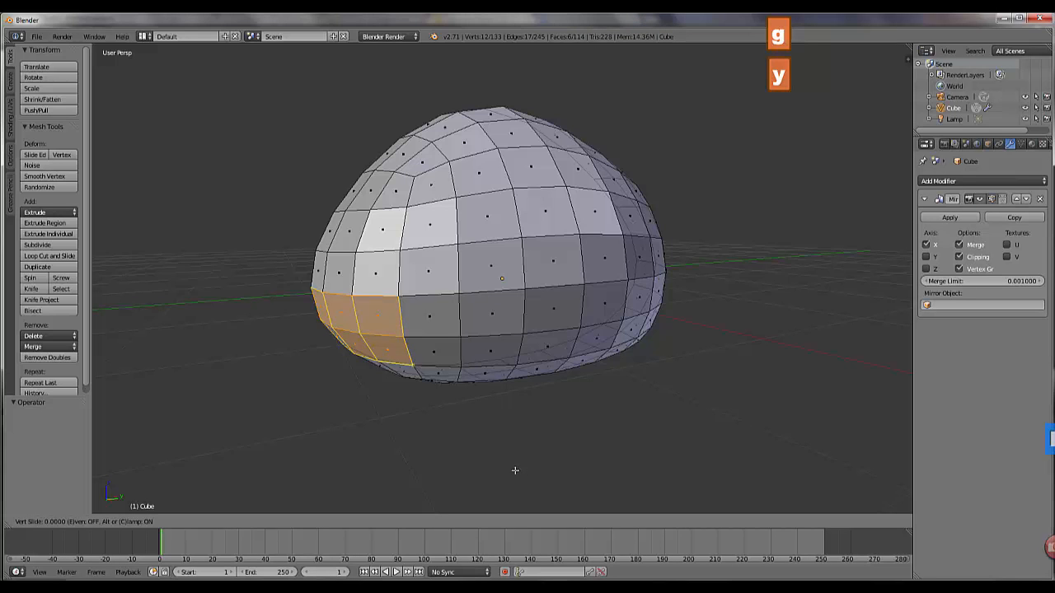
key(g)
key(y)
click(412, 412)
middle_drag(410, 412, 337, 375)
drag(293, 325, 340, 348)
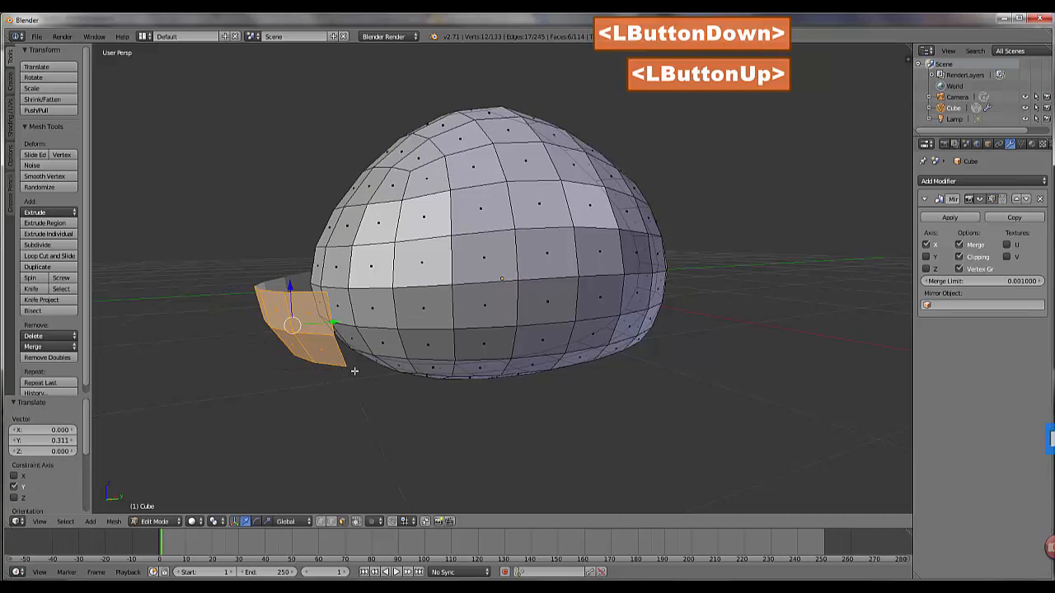
- Extrude the duplicated faces about -1.43 along Y
key(e)
key(y)
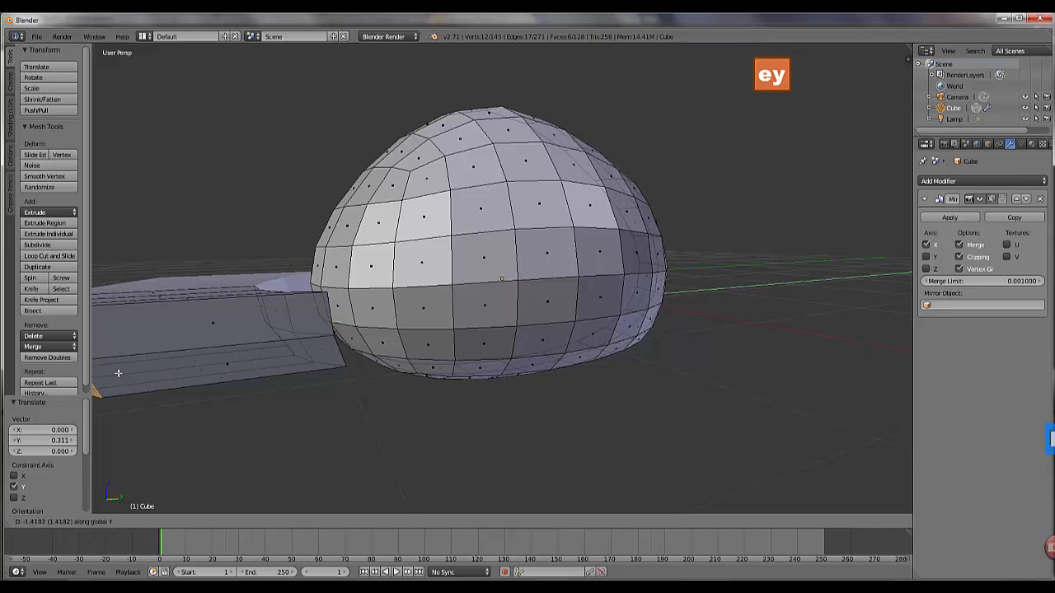
click(119, 374)
scroll(250, 387, down, 2)
middle_drag(252, 382, 275, 413)
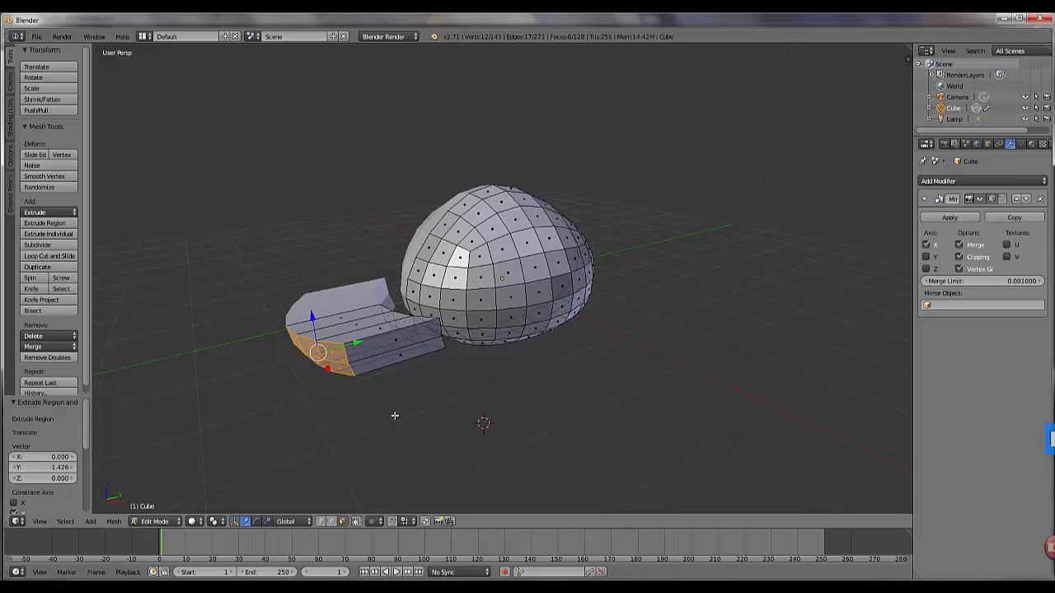
- Scale the extrusion's front end faces down along Z and move them about -0.57 along Y
key(s)
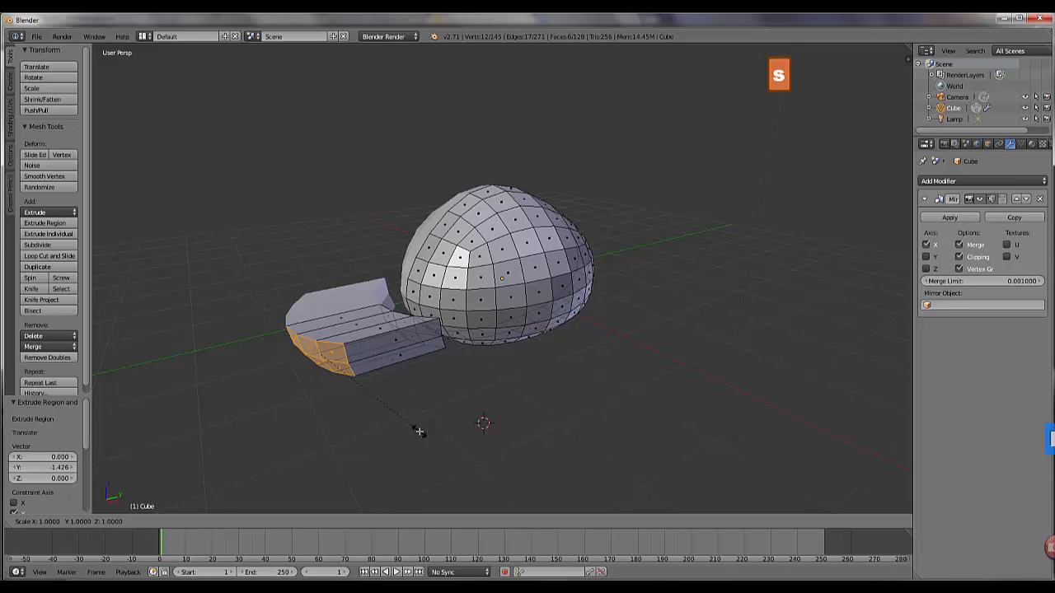
key(z)
click(370, 377)
middle_drag(370, 377, 381, 347)
drag(345, 291, 311, 311)
middle_drag(312, 311, 352, 414)
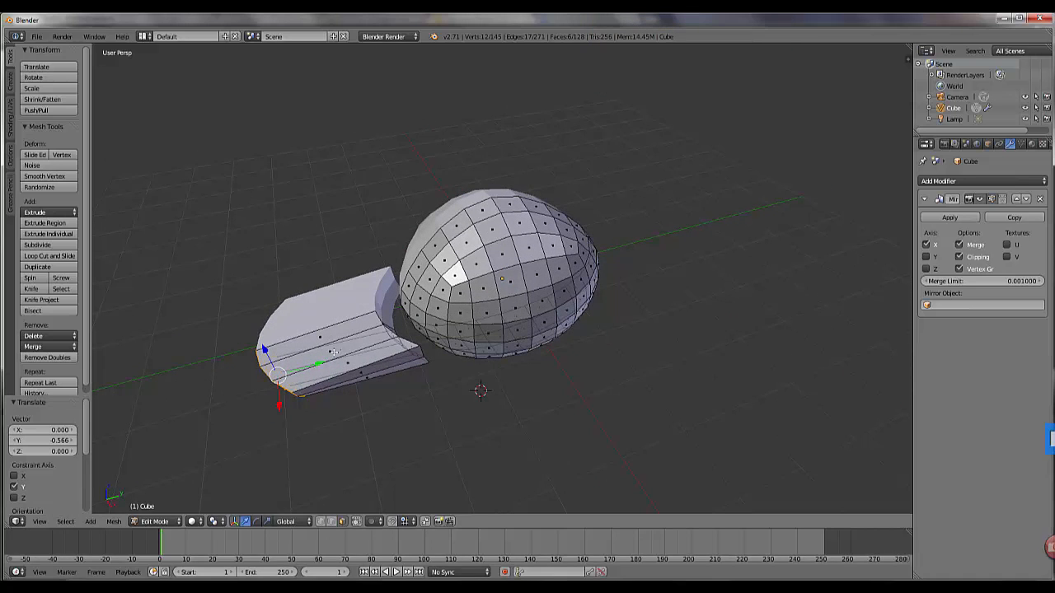
- Add three loop cuts across the length of the front extrusion
key(ctrl+r)
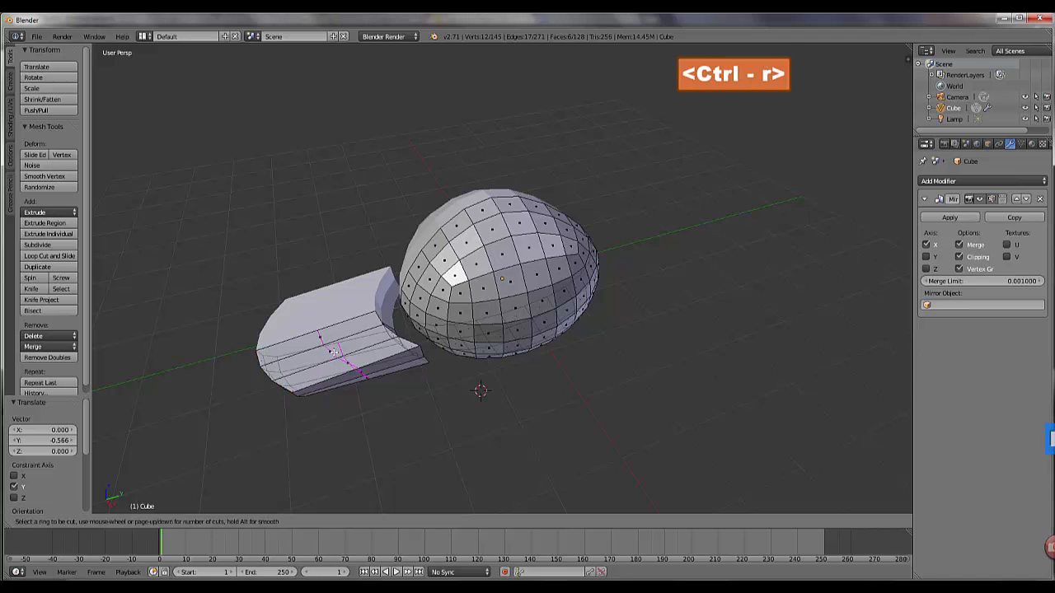
scroll(334, 352, up, 4)
scroll(334, 351, down, 2)
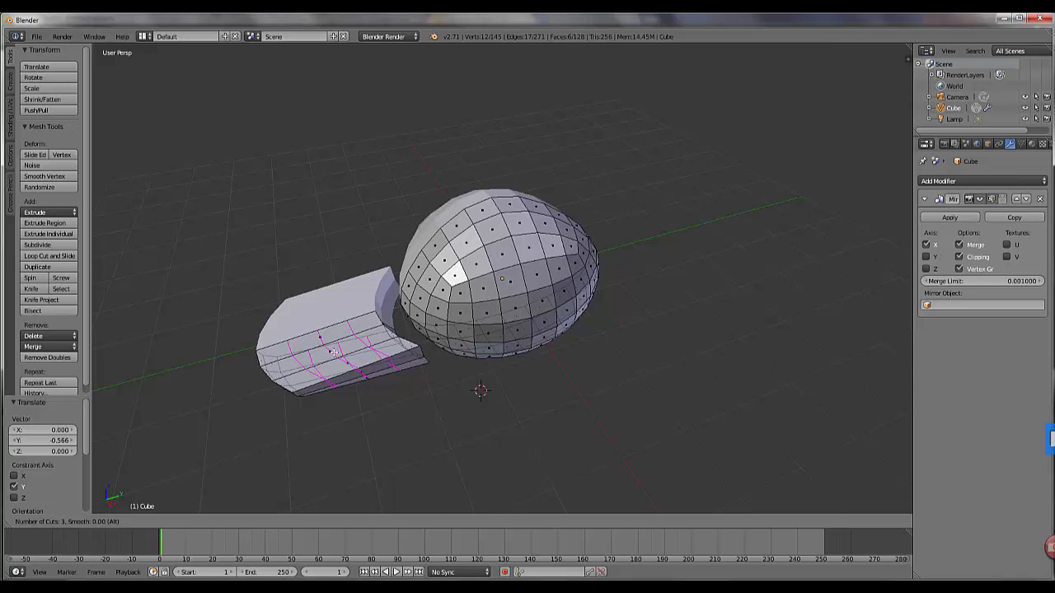
click(333, 352)
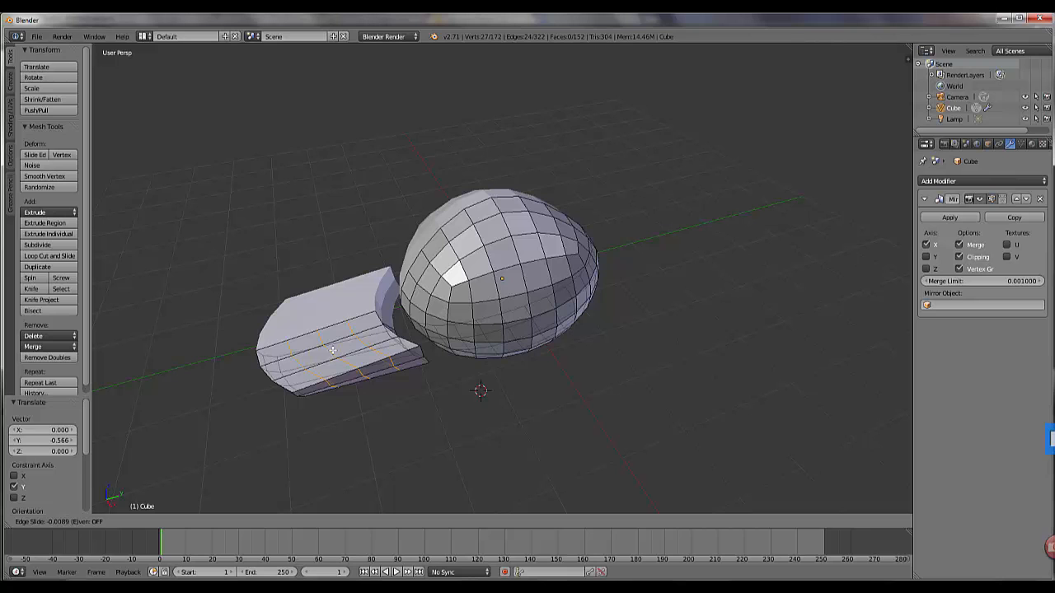
click(332, 351)
- Switch to vertex selection and limit selection to visible geometry for editing the front extrusion's outer edge
middle_drag(345, 448, 357, 341)
right_click(350, 317)
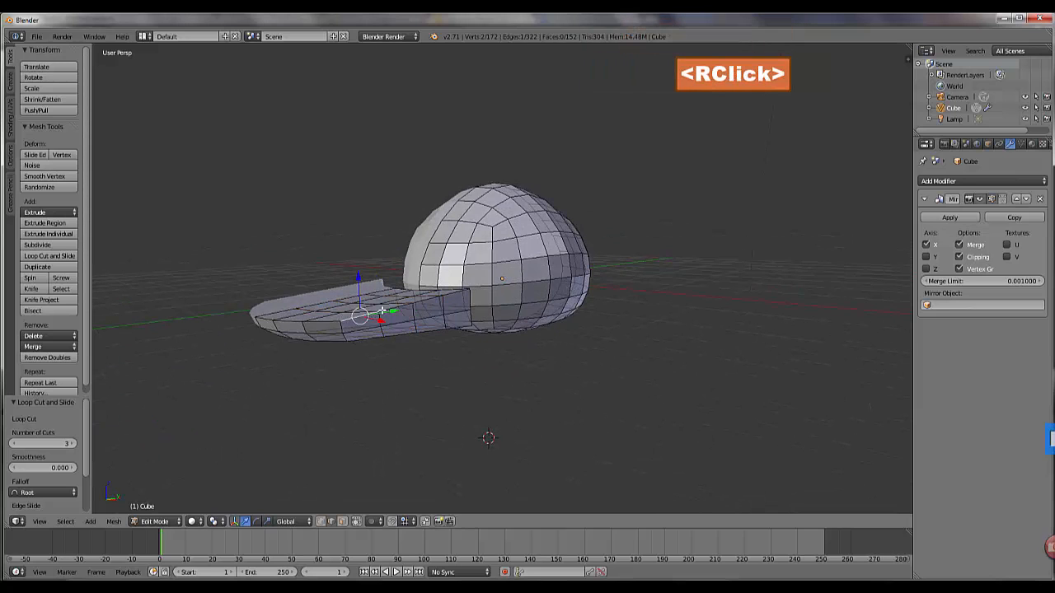
click(320, 521)
scroll(384, 440, up, 3)
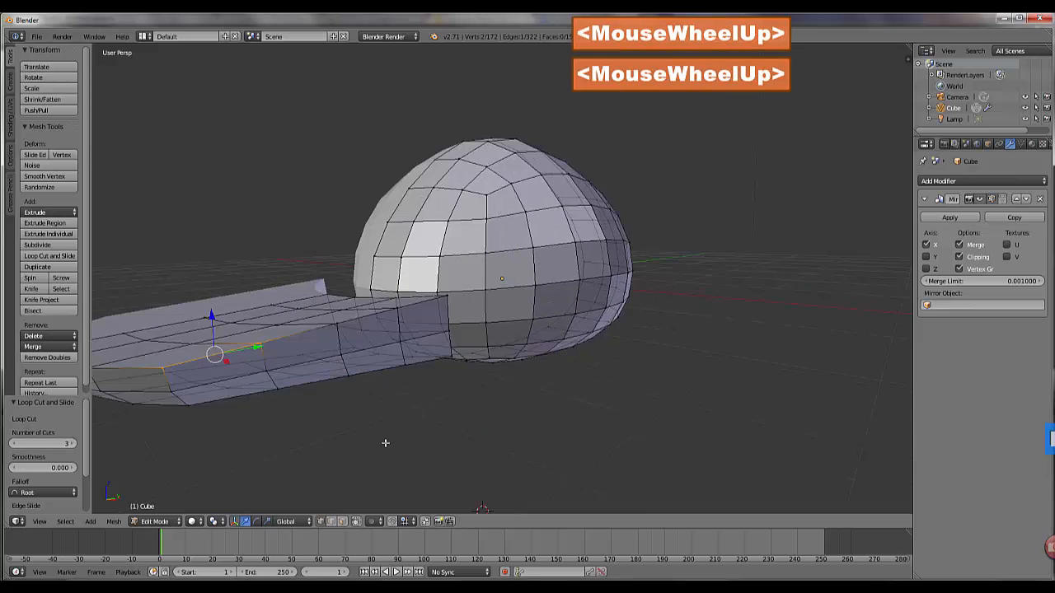
scroll(374, 426, down, 1)
scroll(373, 426, down, 1)
shift+right_click(330, 321)
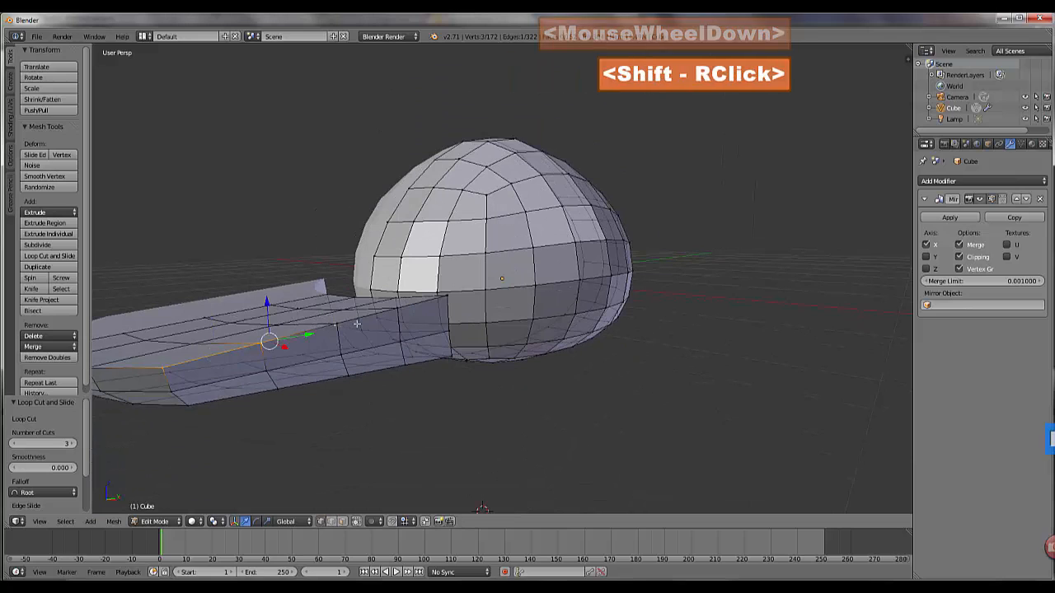
right_click(336, 322)
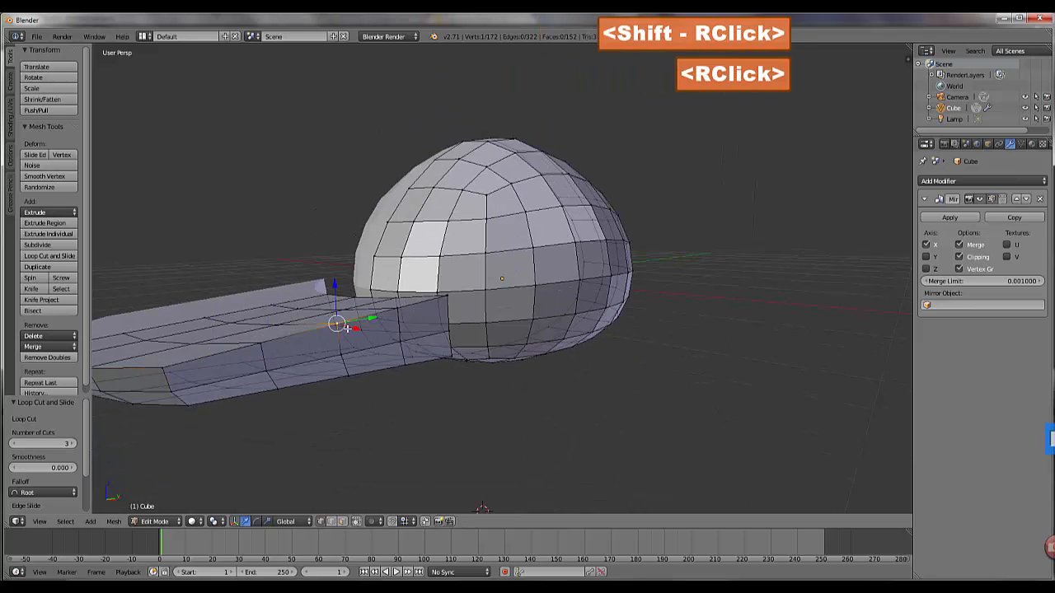
click(357, 521)
- Select the five vertices along the extrusion's upper outer edge and lower them about 0.08 along Z
right_click(162, 367)
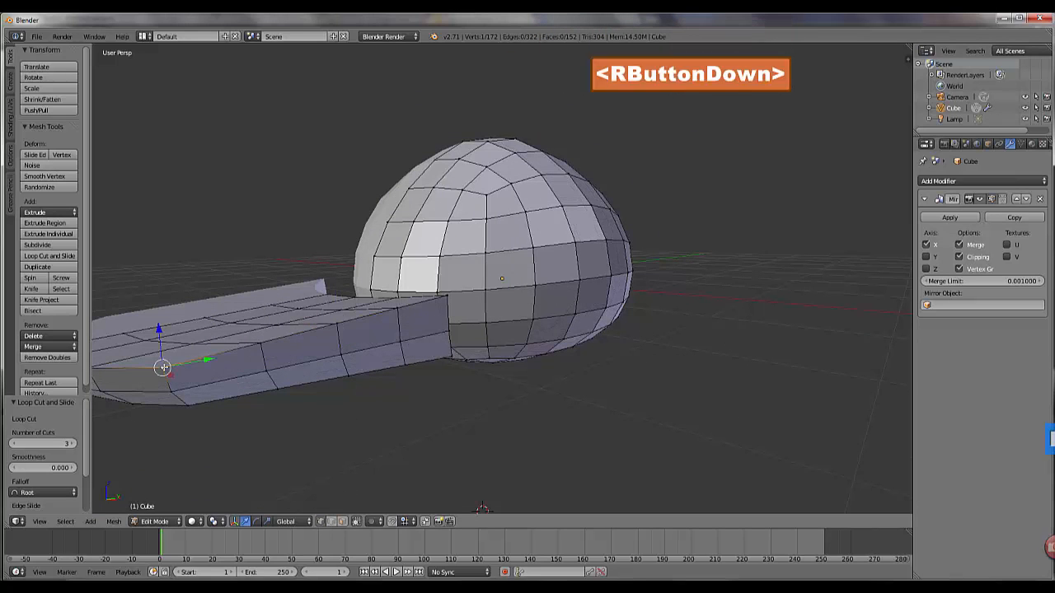
shift+right_click(271, 341)
shift+right_click(337, 324)
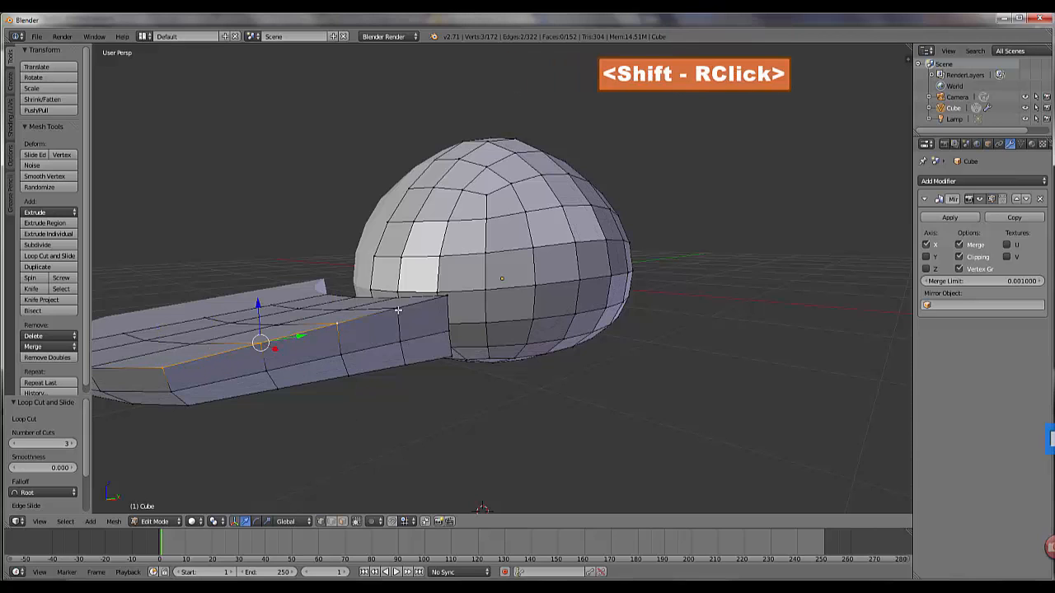
shift+right_click(397, 308)
shift+right_click(444, 296)
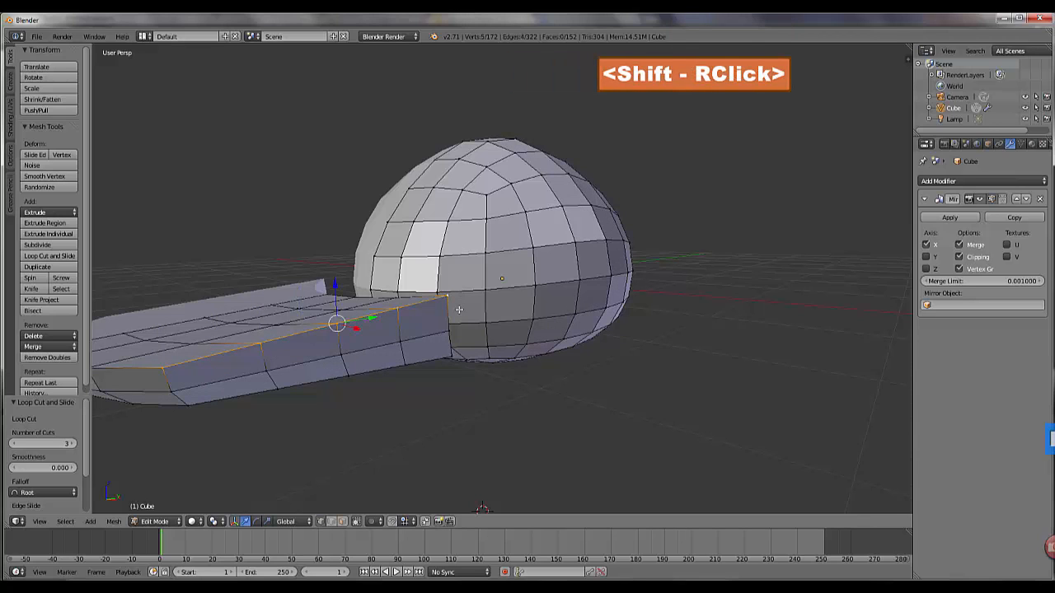
key(g)
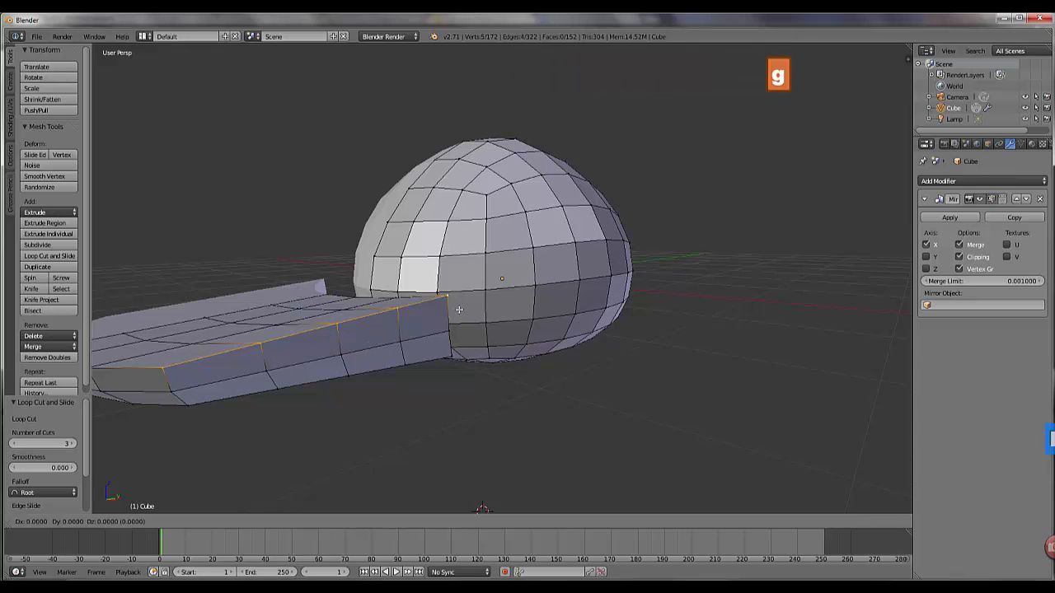
key(z)
click(458, 322)
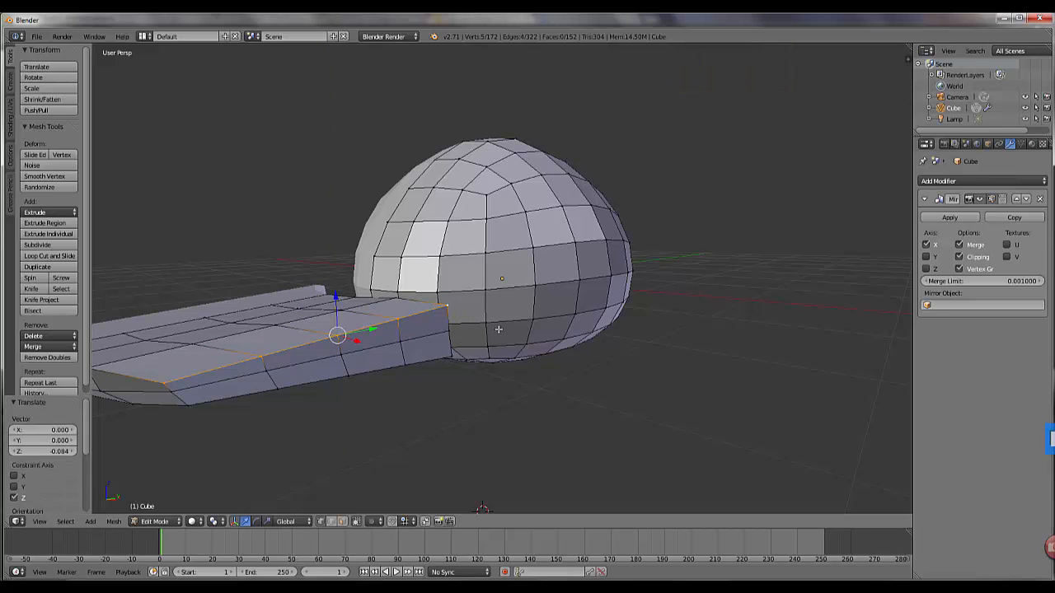
- Tilt the selected upper outer edge slightly about X and lower it about 0.03 along Z
key(r)
key(x)
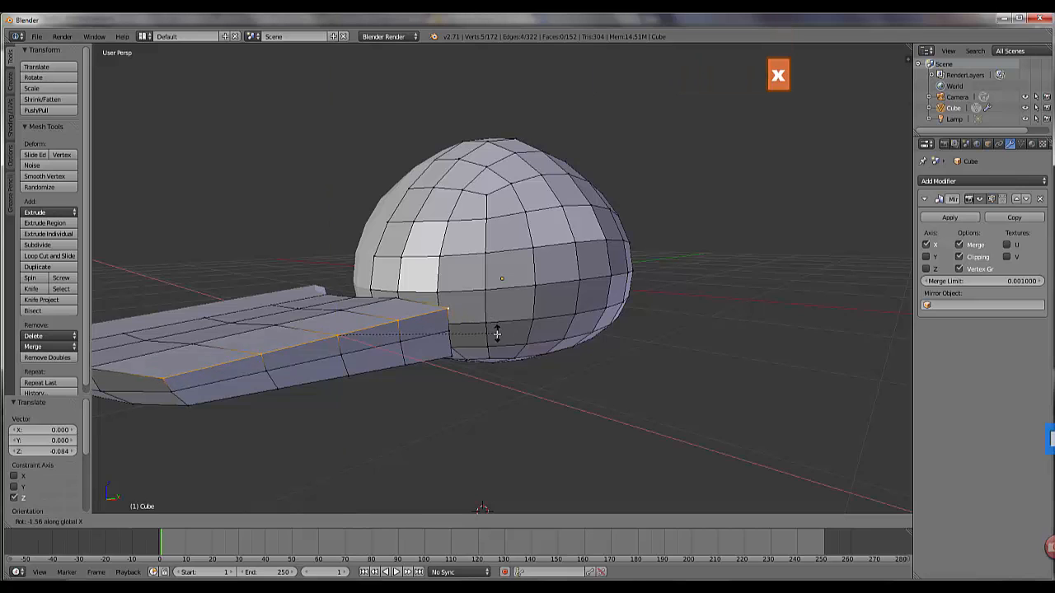
click(476, 337)
drag(335, 298, 319, 360)
- Select the five vertices along the brim's lower outer side edge and raise them about 0.05 along Z
right_click(189, 405)
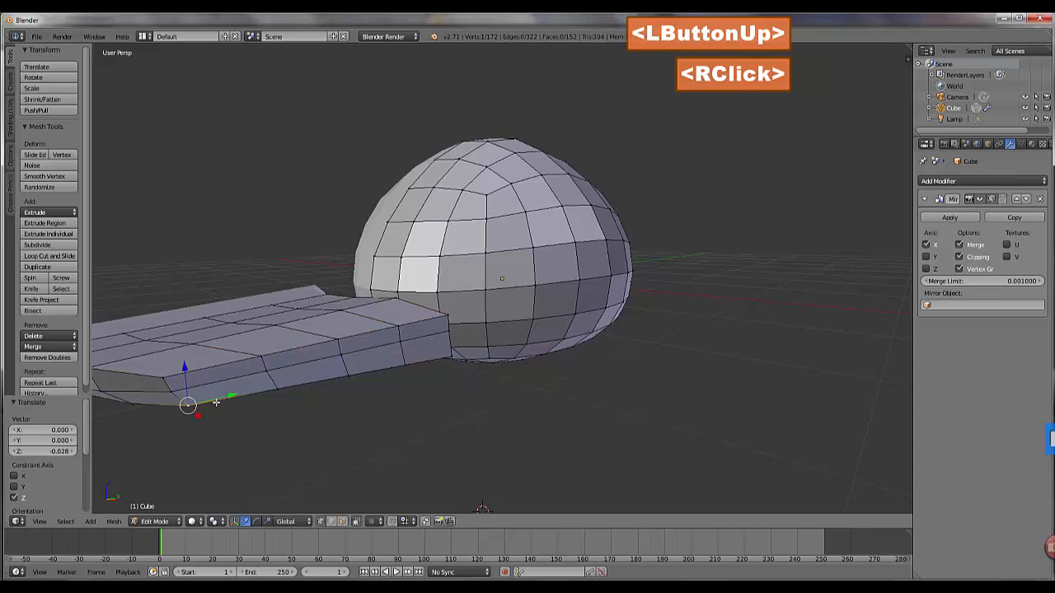
shift+right_click(348, 375)
shift+right_click(450, 356)
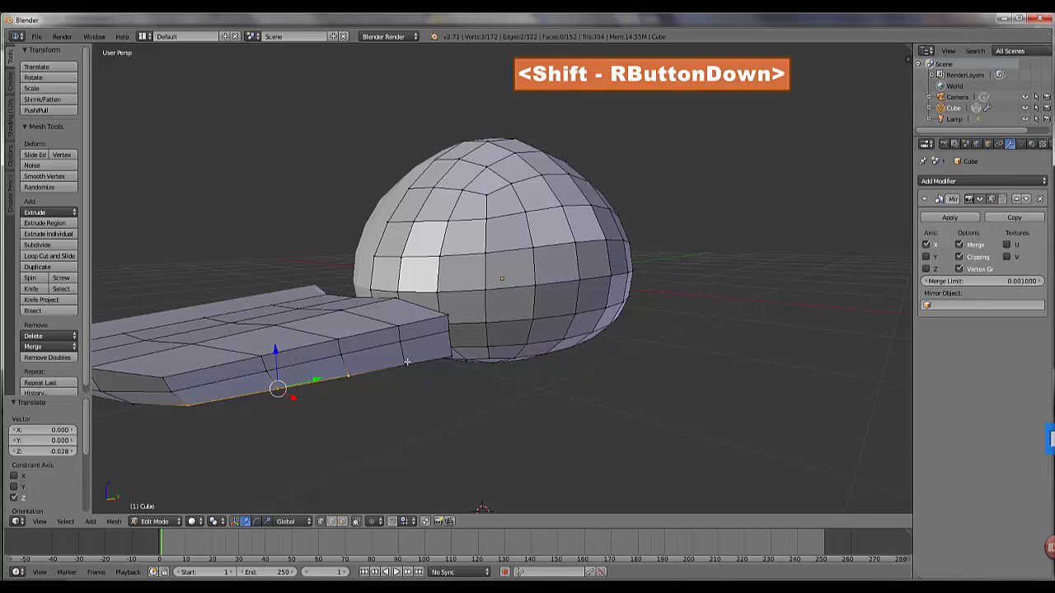
drag(346, 336, 354, 407)
middle_drag(353, 407, 322, 412)
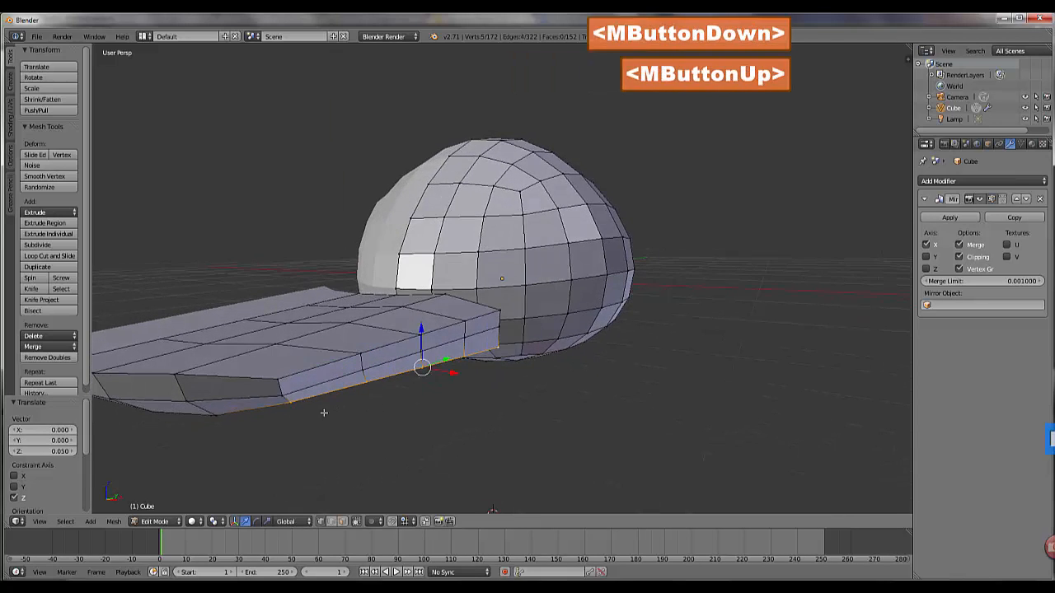
- Select three vertices on the brim's lower front edge and move them about -0.13 along Y
scroll(322, 412, down, 2)
right_click(327, 338)
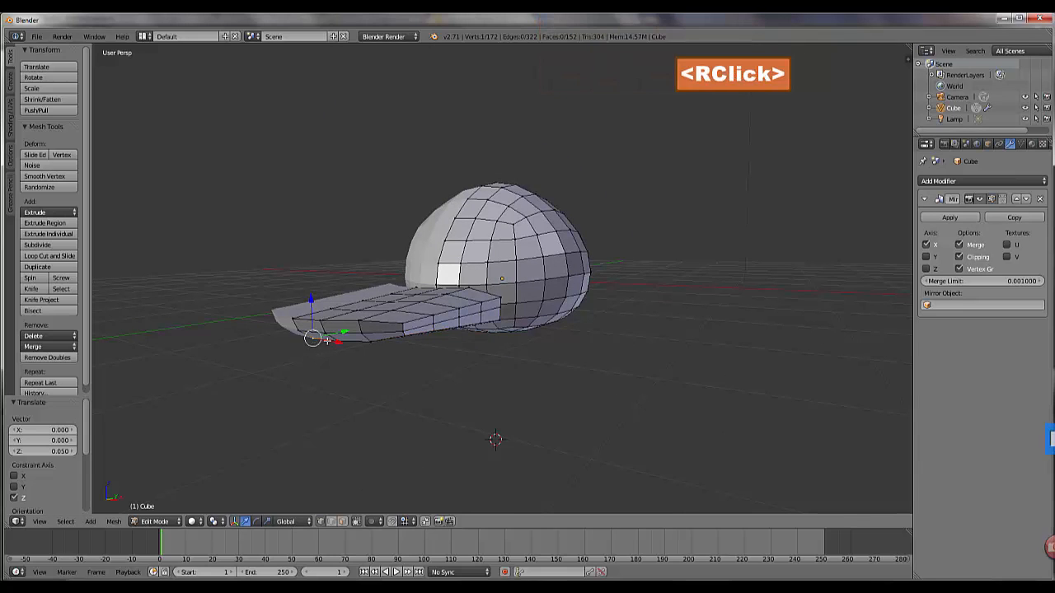
shift+right_click(335, 340)
shift+right_click(367, 343)
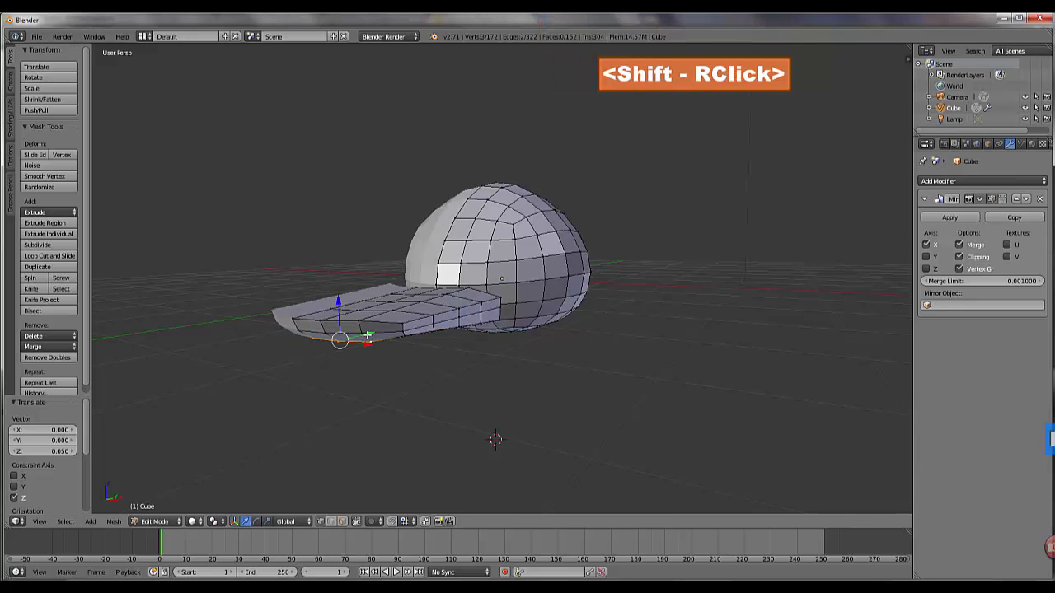
drag(363, 336, 359, 339)
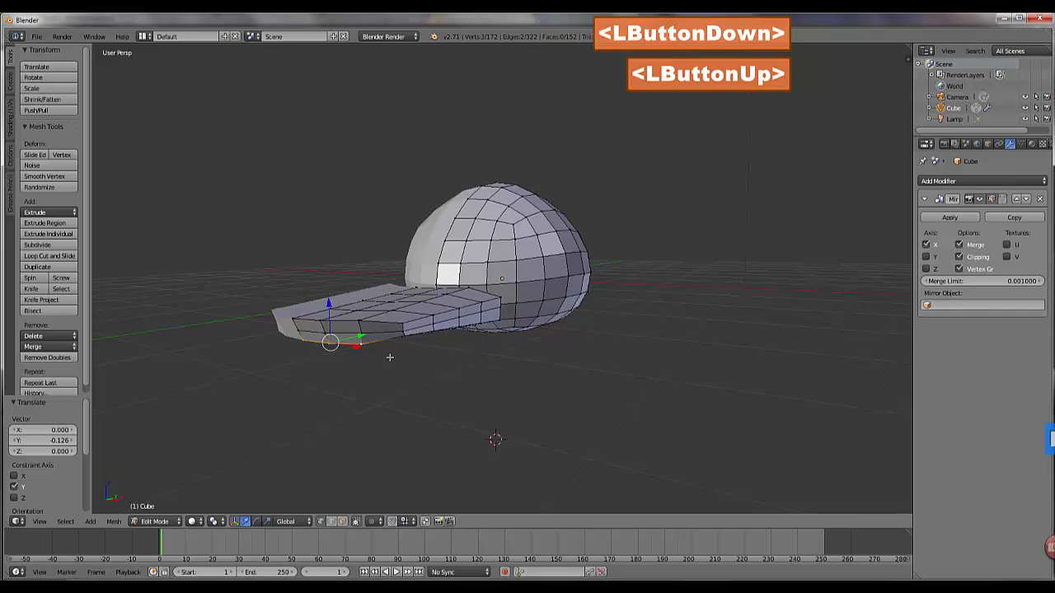
- Select three vertices on the brim's upper front edge and lower them about 0.05 along Z
right_click(299, 321)
shift+right_click(323, 321)
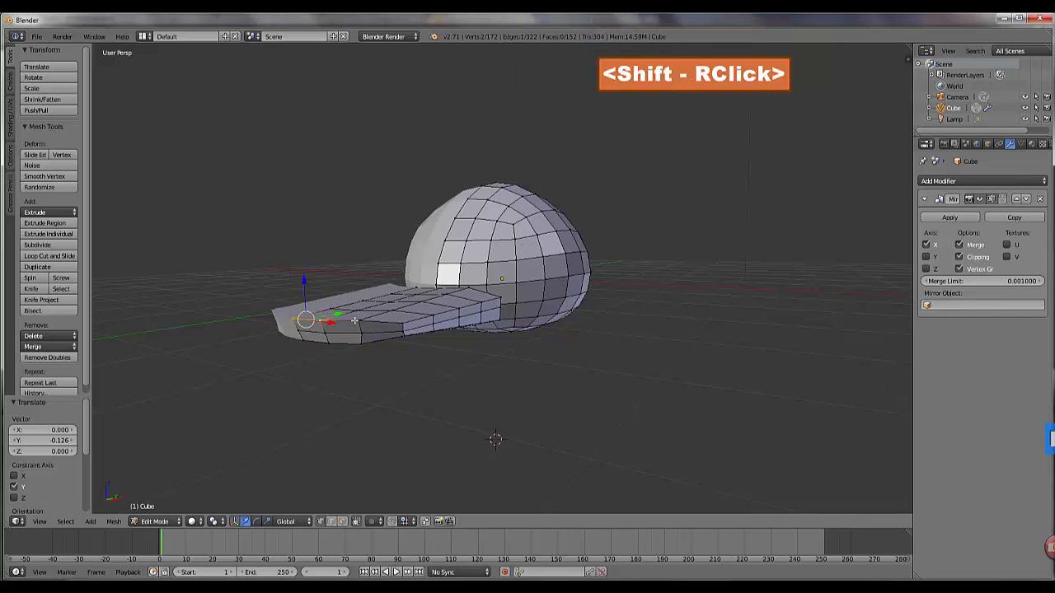
shift+right_click(355, 322)
drag(322, 282, 328, 298)
- Select four vertices along the brim's upper centre line and raise them about 0.08 along Z with smooth proportional editing enabled
middle_drag(402, 393, 429, 360)
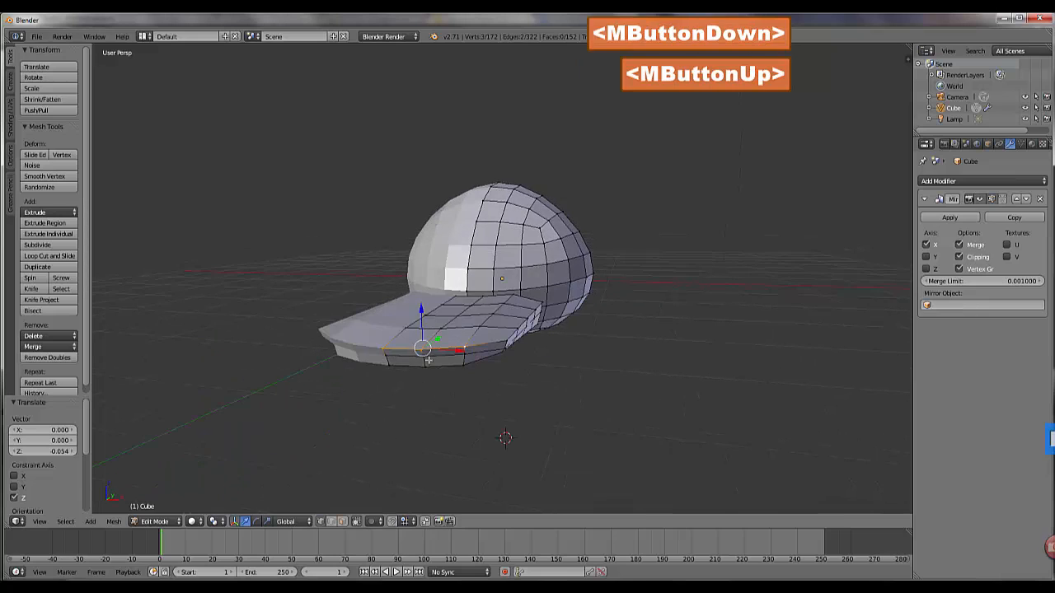
right_click(416, 321)
shift+right_click(438, 303)
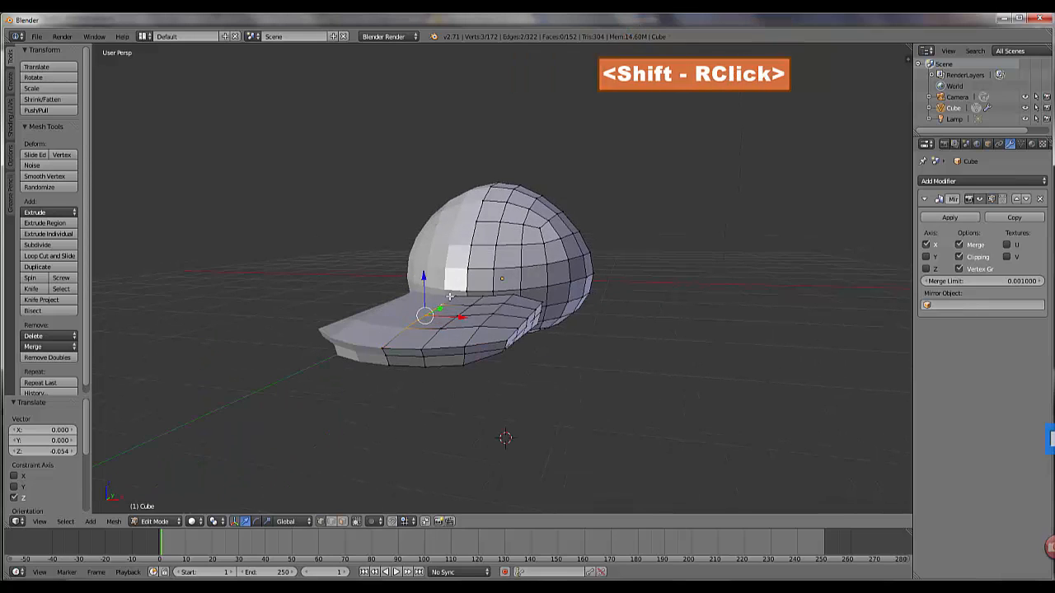
shift+right_click(455, 297)
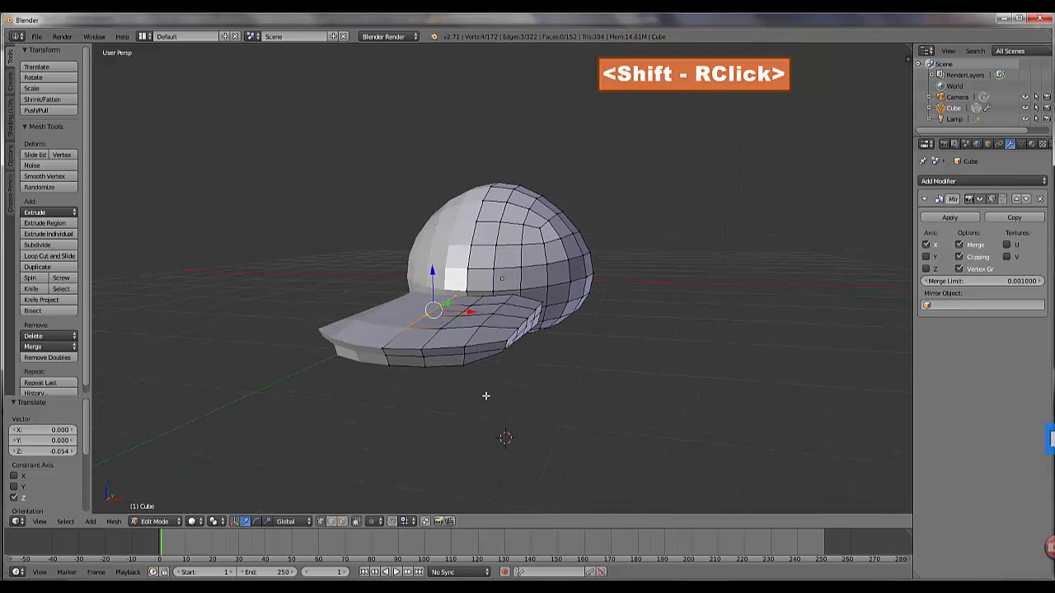
click(371, 520)
click(383, 497)
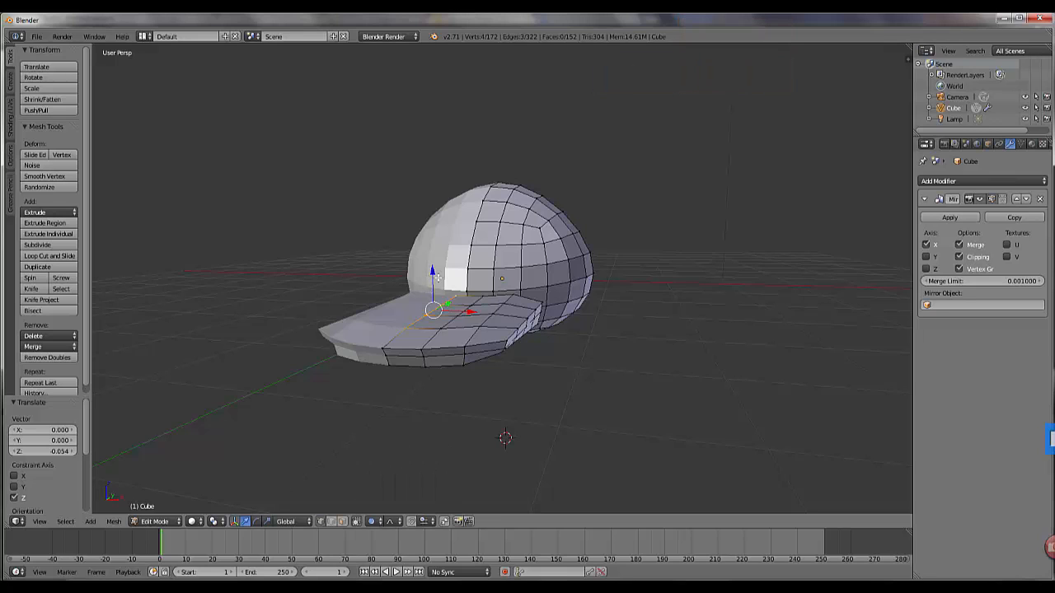
key(g)
key(z)
scroll(438, 278, up, 9)
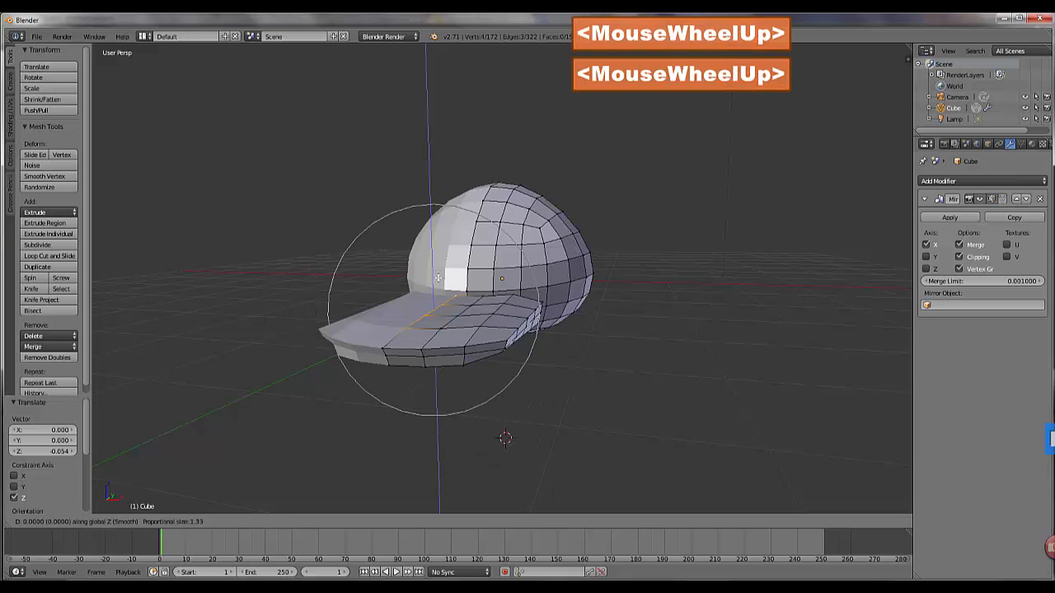
click(447, 307)
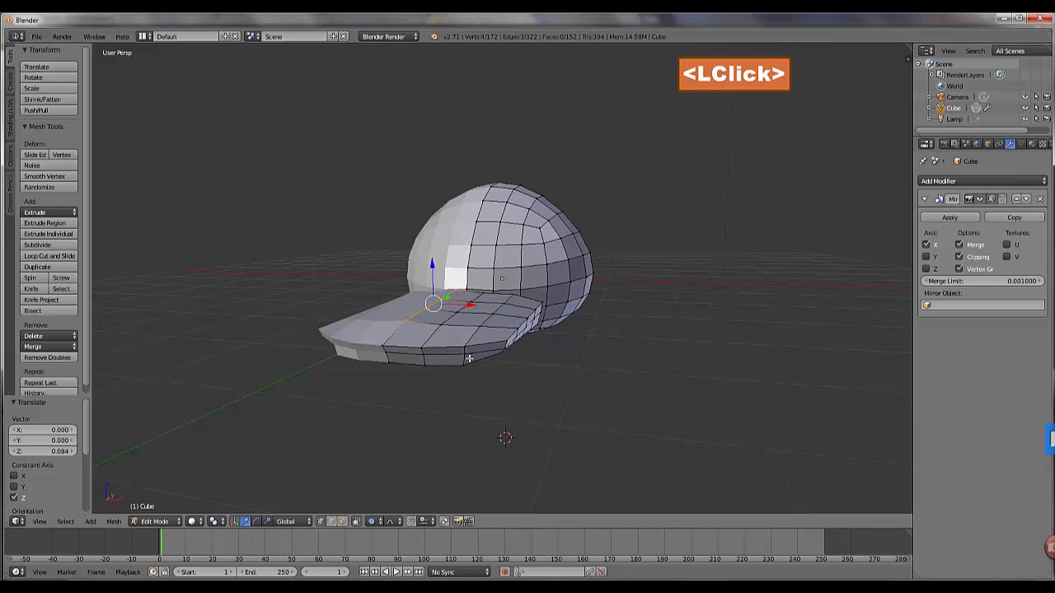
- Turn off limiting the selection to visible geometry and deselect everything
middle_drag(469, 357, 381, 380)
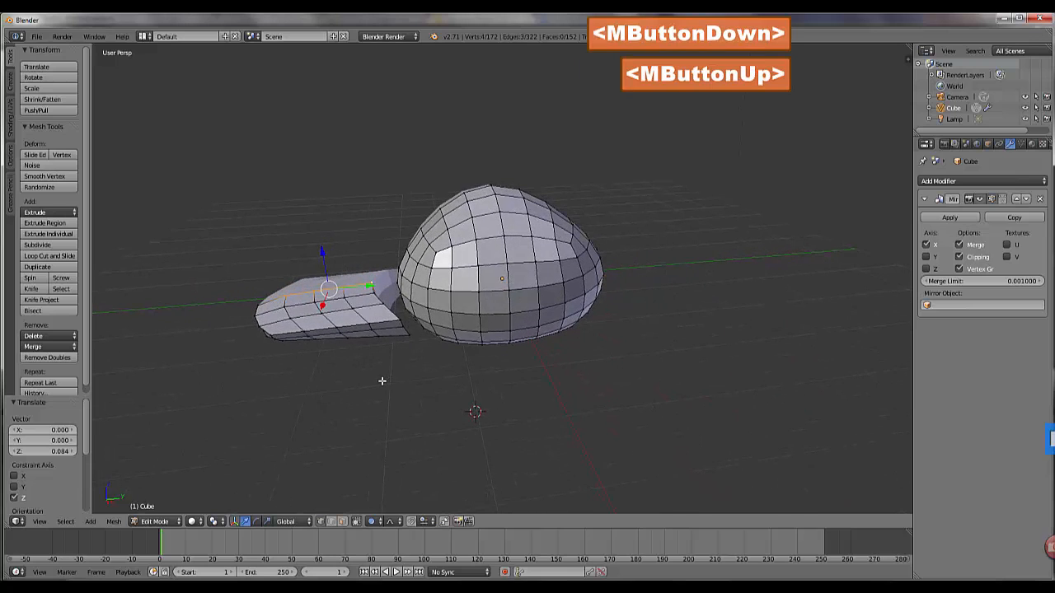
click(356, 521)
middle_drag(343, 375, 330, 370)
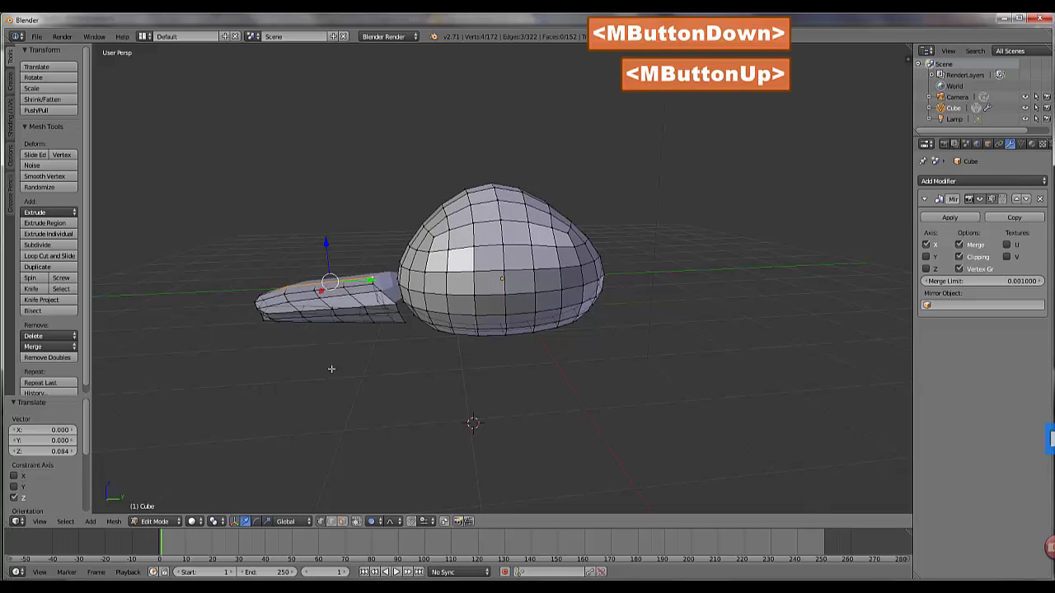
key(a)
key(a)
key(a)
middle_drag(352, 422, 356, 420)
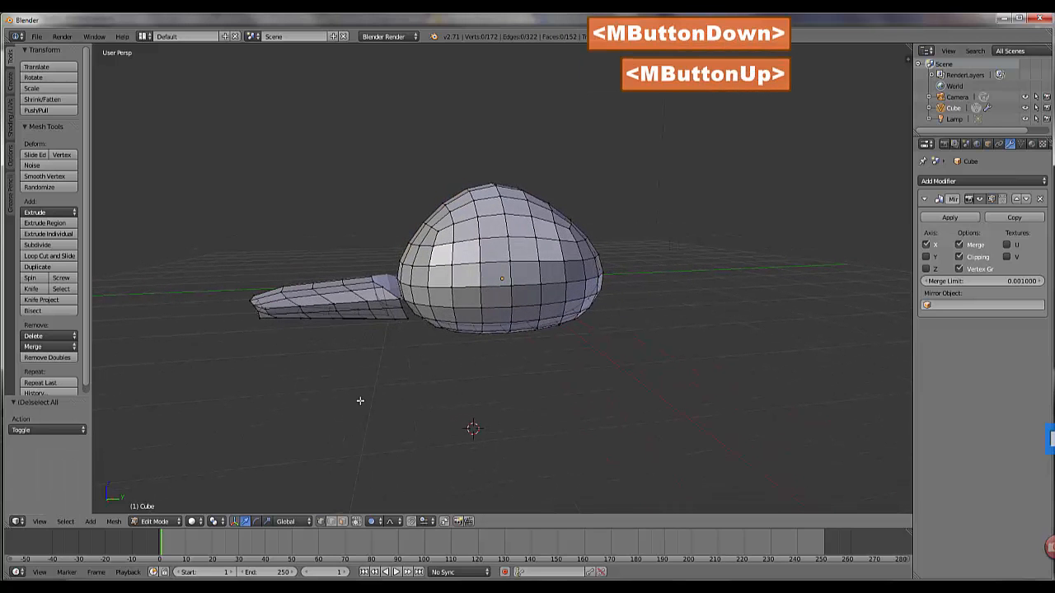
- Circle-select the front part of the brim through the mesh and smooth its vertices twice
key(c)
scroll(349, 345, up, 2)
scroll(350, 345, down, 2)
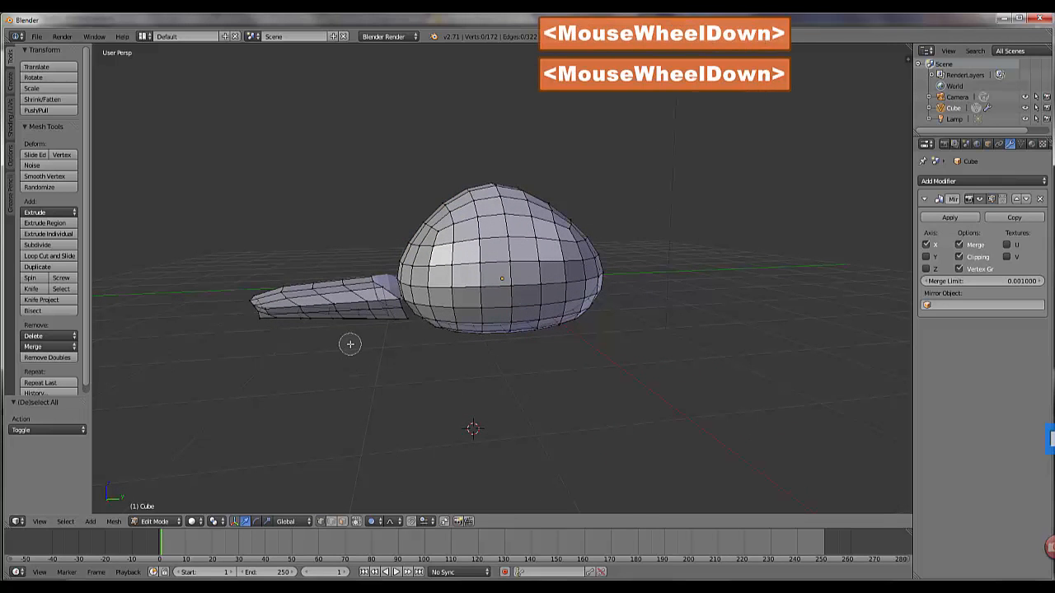
scroll(349, 343, down, 2)
mouse_move(349, 341)
mouse_down()
mouse_move(346, 309)
mouse_move(295, 294)
mouse_move(247, 306)
mouse_move(272, 329)
mouse_up()
scroll(384, 405, down, 1)
scroll(384, 429, up, 1)
scroll(379, 437, down, 1)
middle_click(379, 436)
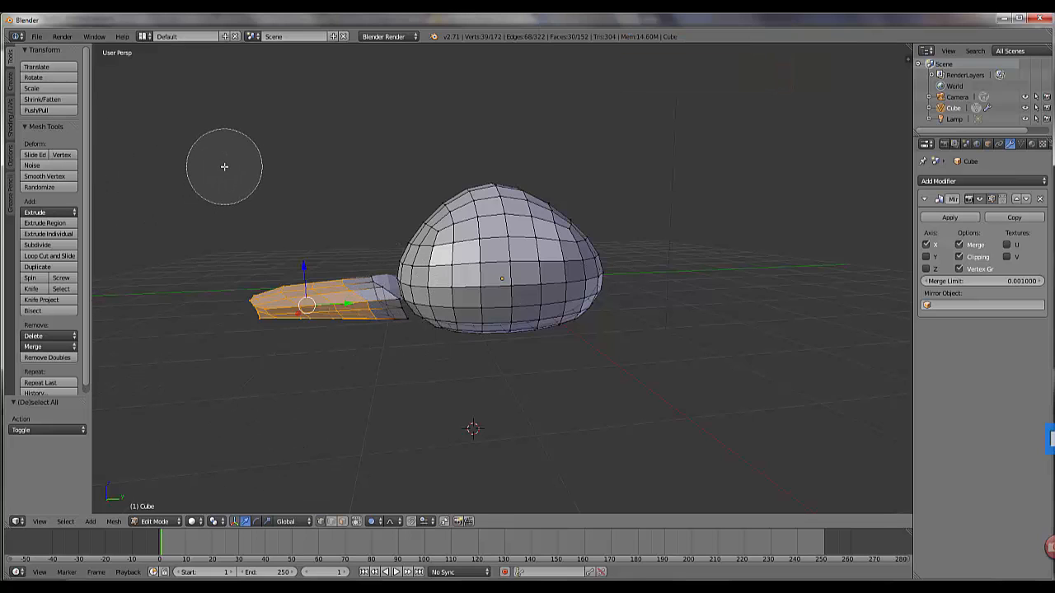
key(Escape)
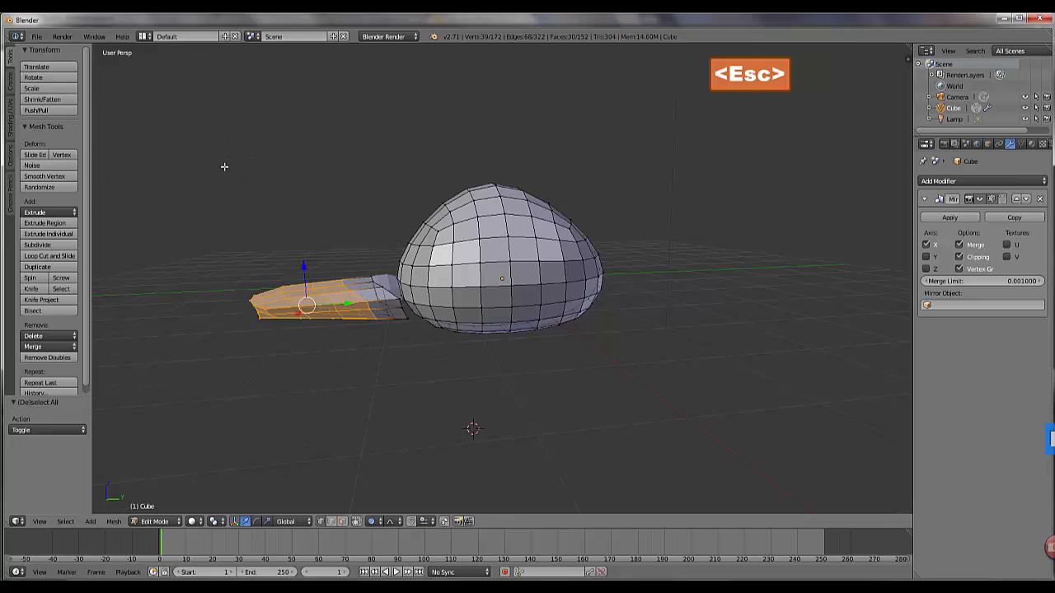
click(38, 176)
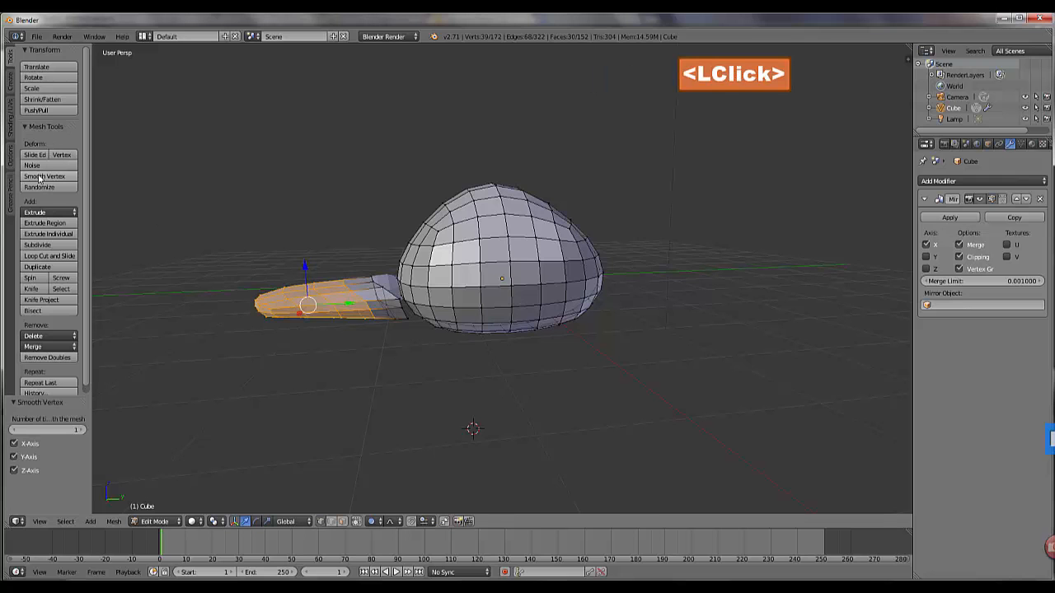
click(39, 176)
- Add one loop cut across the brim and slide it close to the rear edge facing the dome
middle_drag(272, 355, 313, 346)
middle_drag(504, 407, 402, 383)
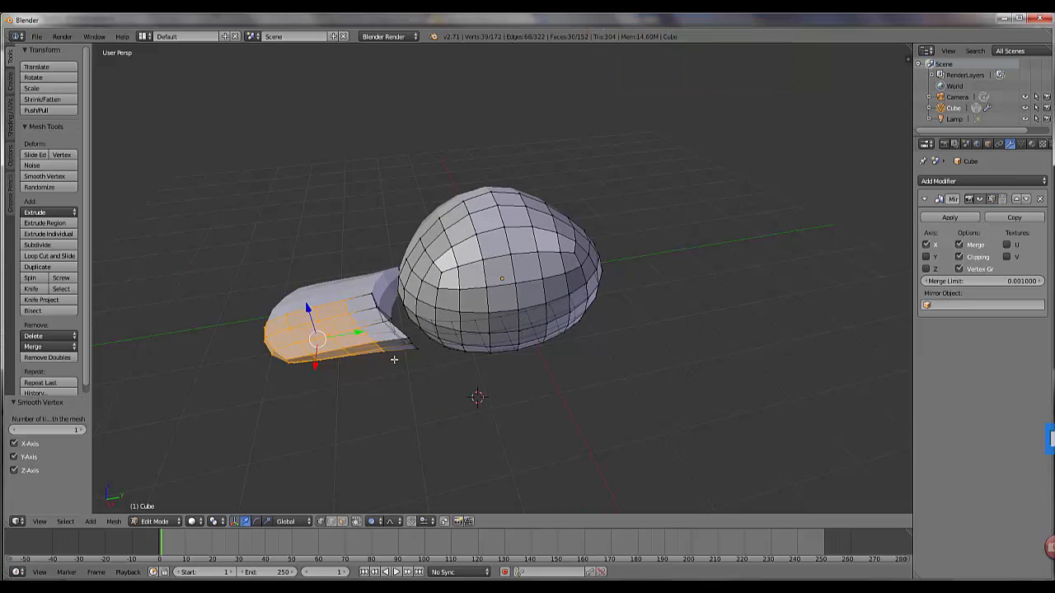
scroll(428, 364, up, 2)
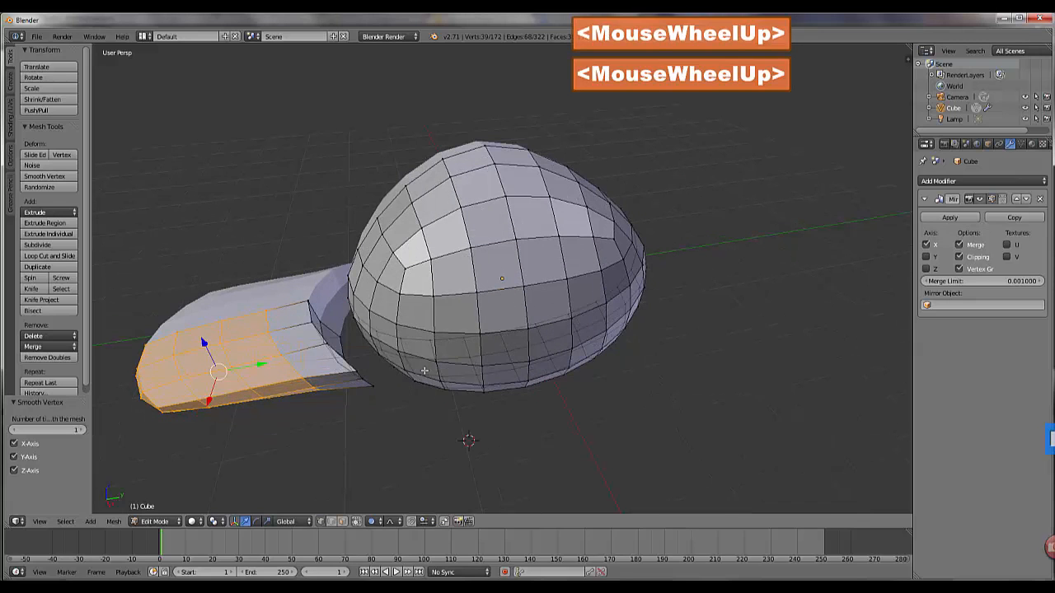
key(ctrl)
key(ctrl+r)
click(307, 338)
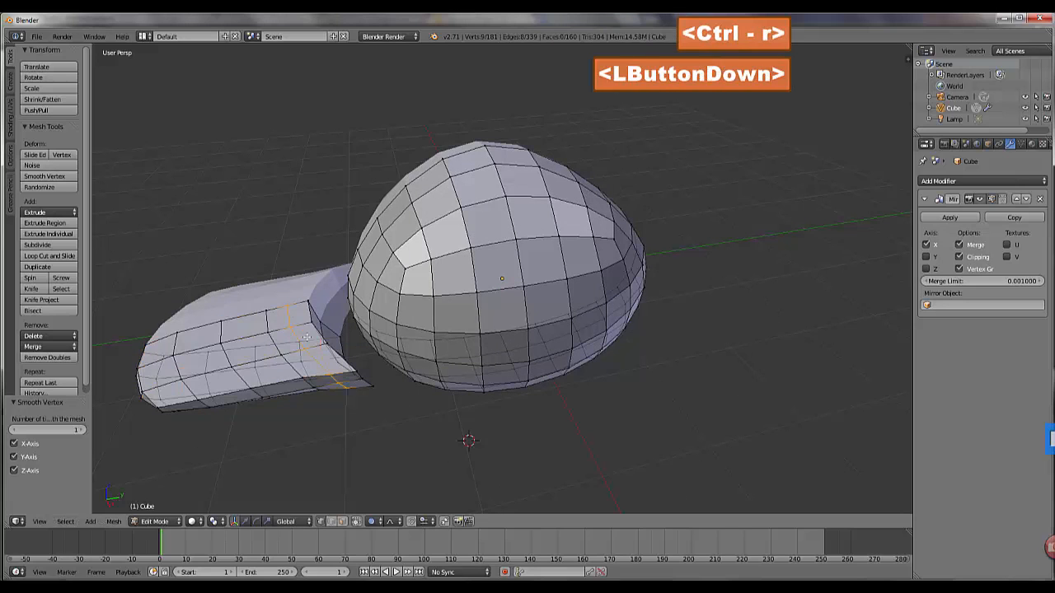
click(317, 343)
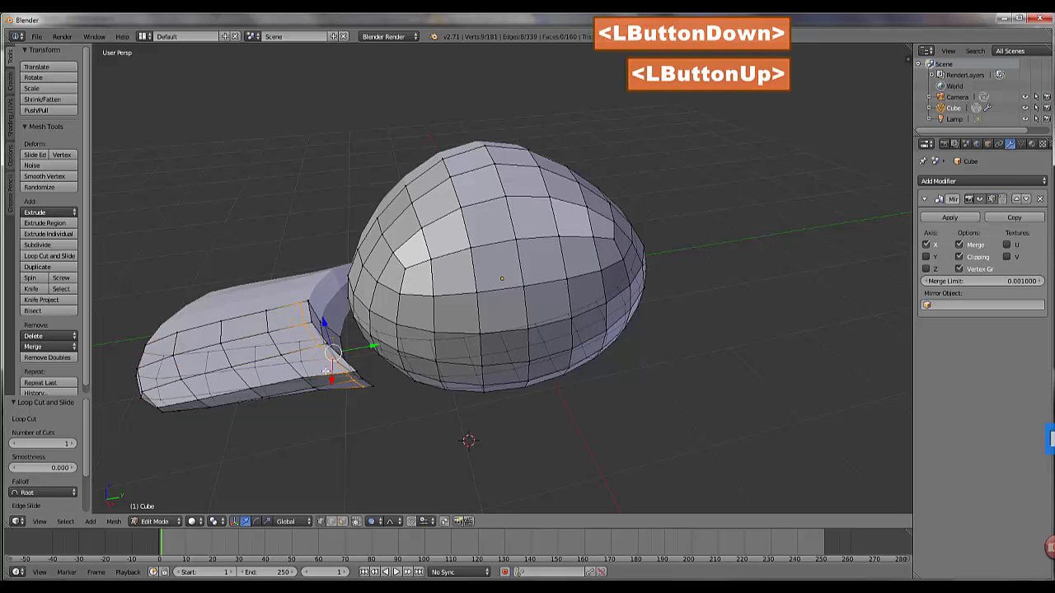
- Limit selection to visible geometry again and switch to face selection
click(356, 522)
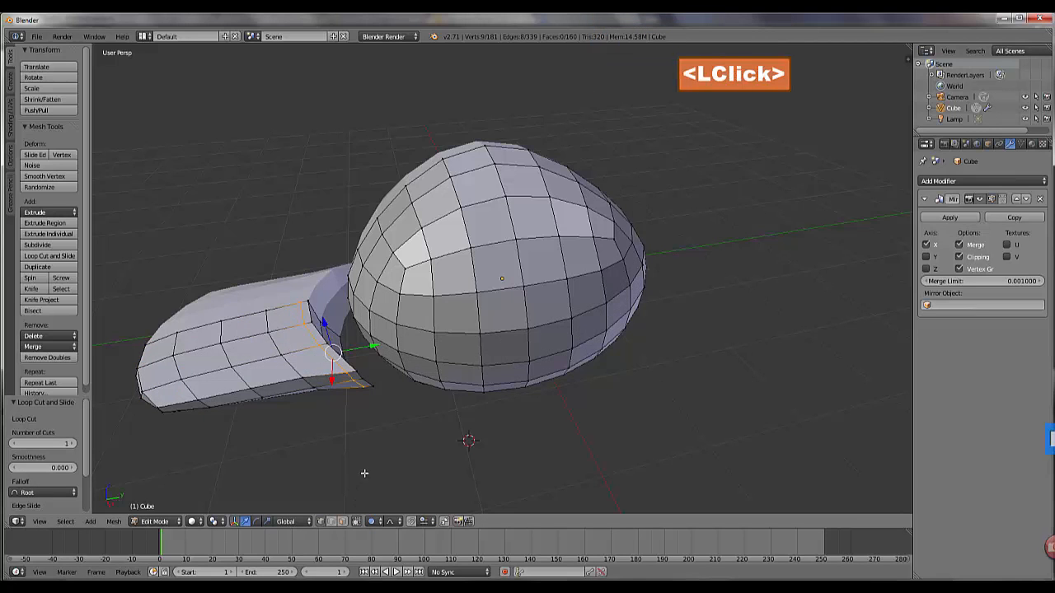
mouse_move(344, 334)
middle_down()
mouse_move(367, 338)
mouse_move(343, 334)
middle_up()
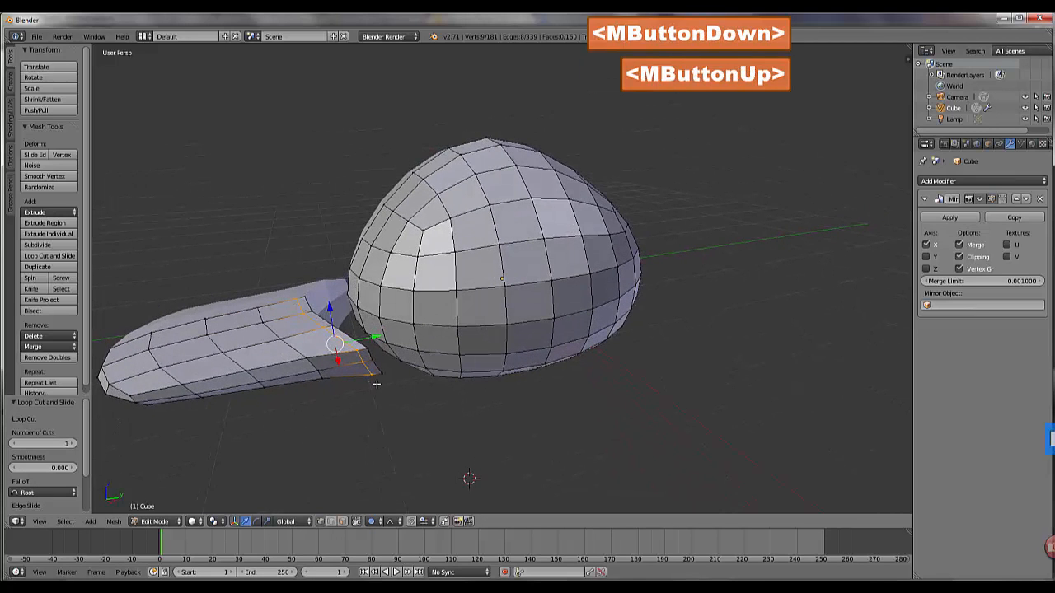
click(342, 522)
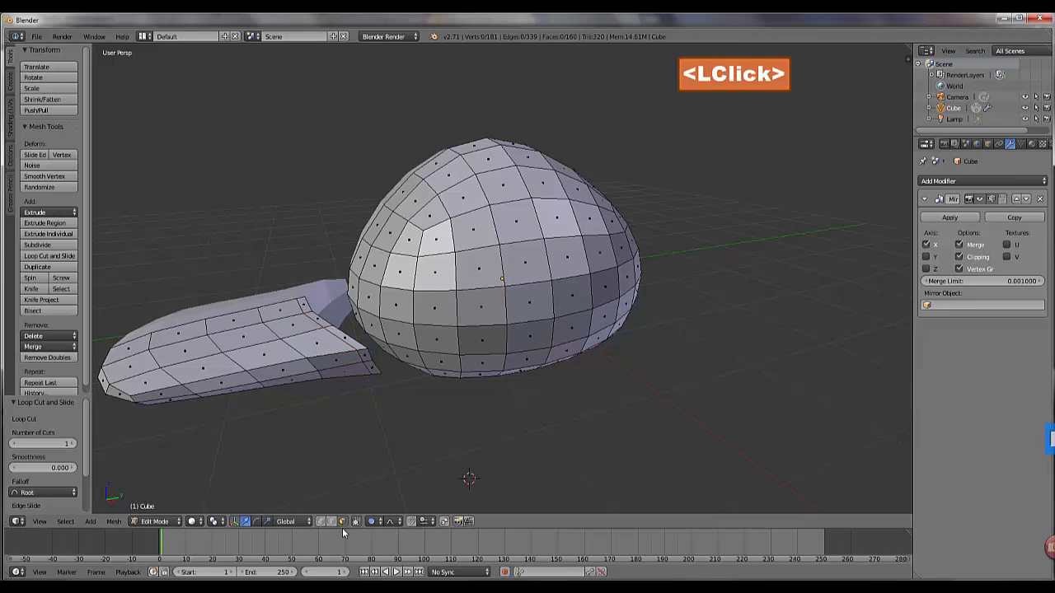
- Select the five faces of the narrow strip at the brim's rear edge, extrude them in place and scale them to 0.95
right_click(304, 305)
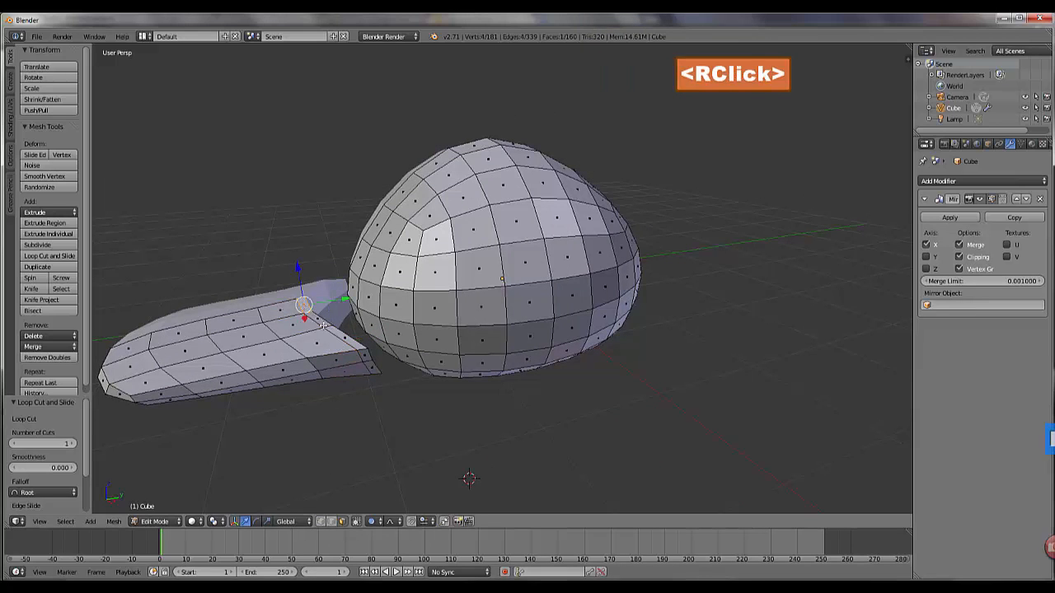
shift+right_click(328, 324)
shift+right_click(344, 335)
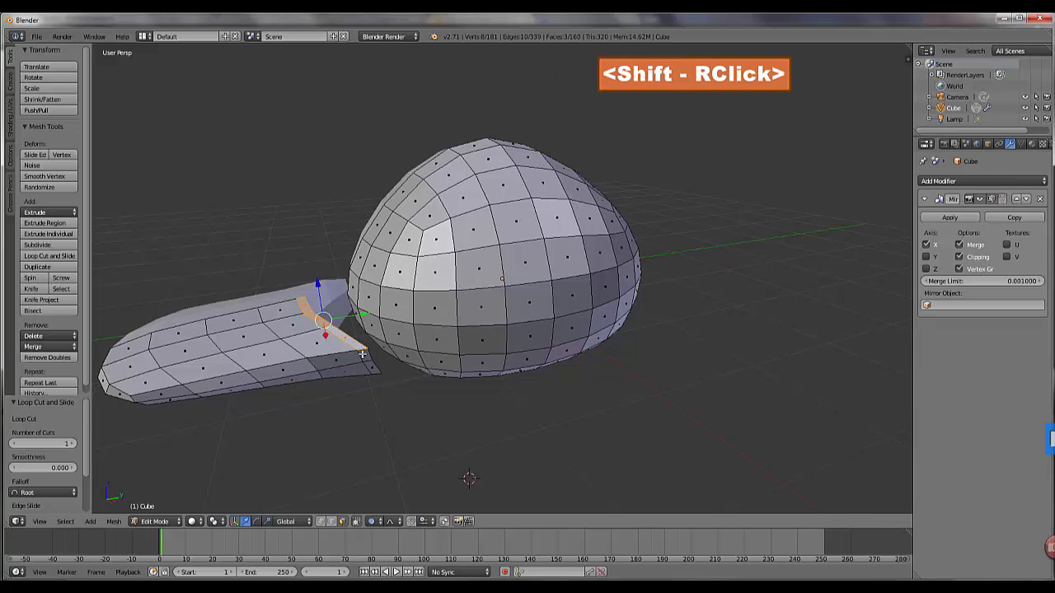
shift+right_click(370, 363)
middle_drag(412, 427, 417, 427)
key(e)
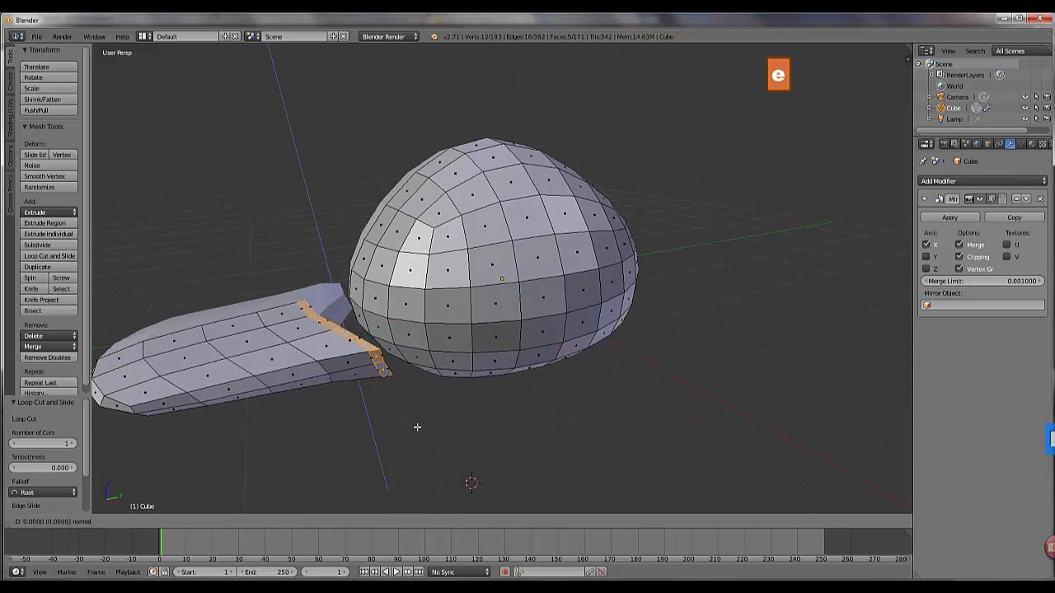
click(417, 427)
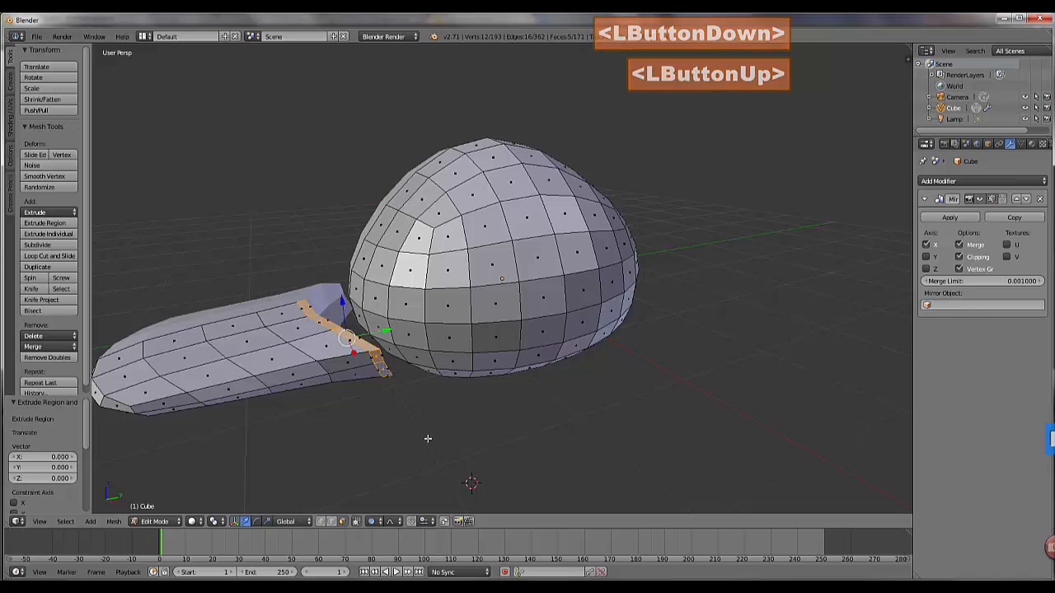
key(s)
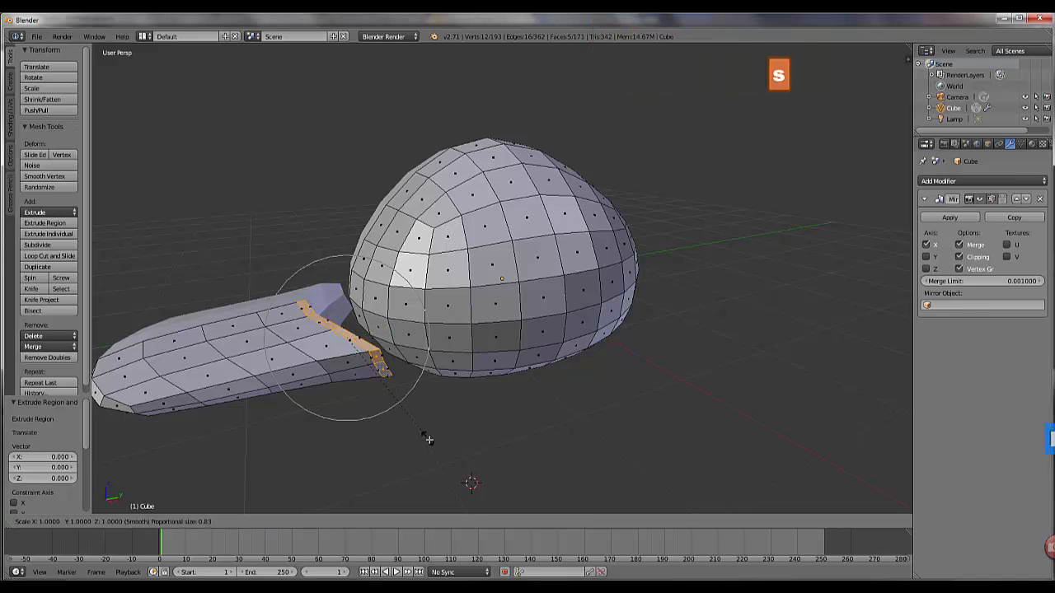
click(418, 436)
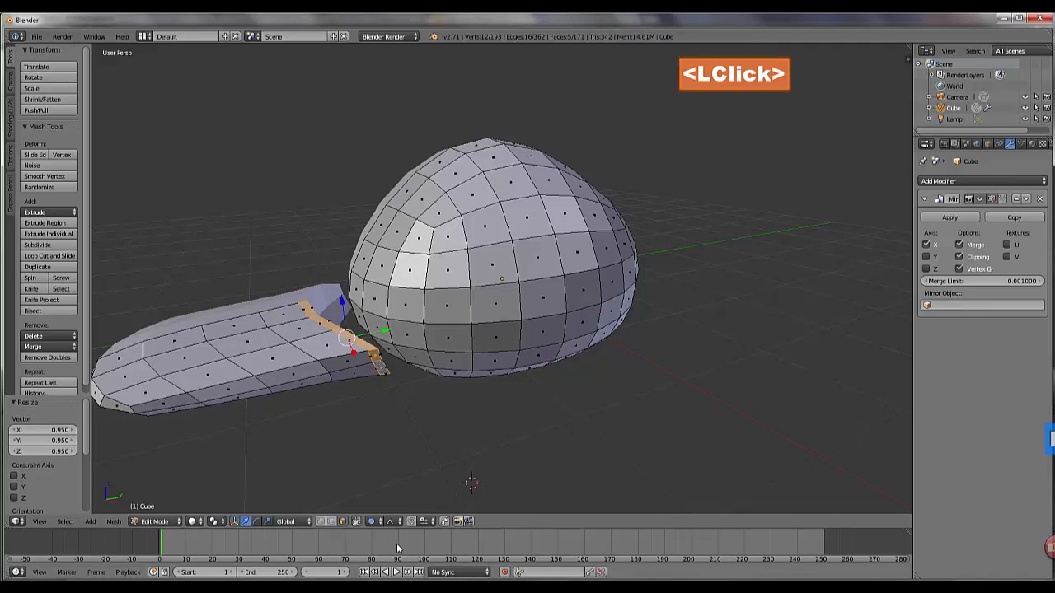
- Disable proportional editing and raise the extruded rear strip 0.07 along Z
click(372, 521)
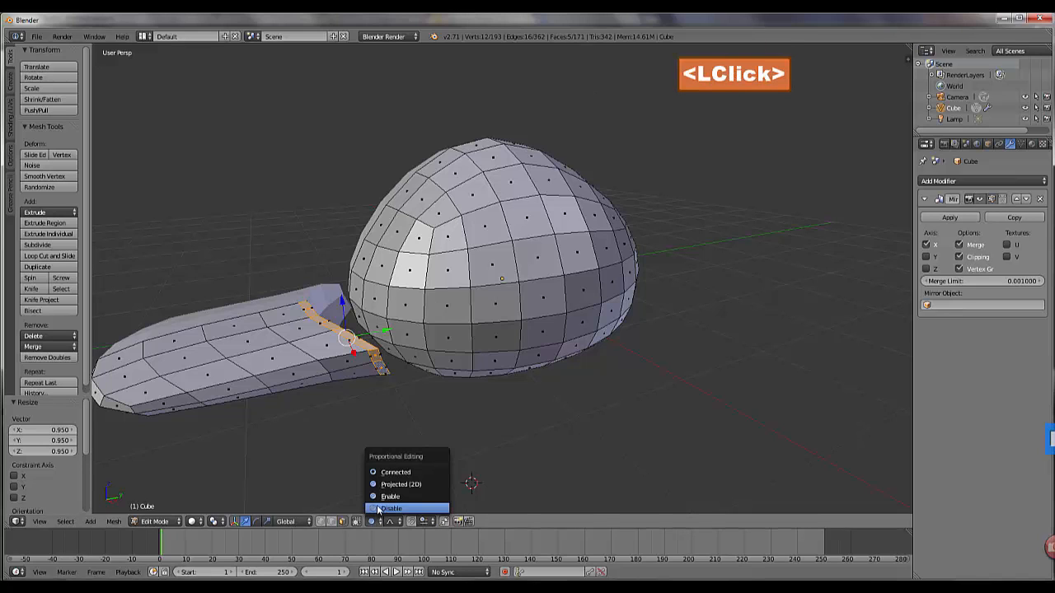
click(381, 508)
drag(341, 304, 341, 295)
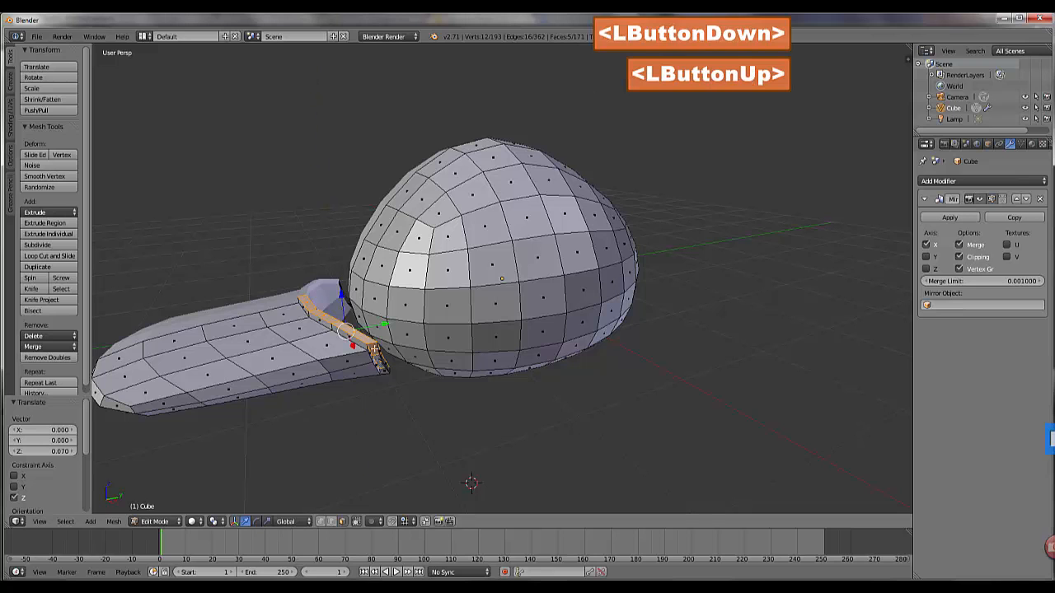
- Select the two faces at the outer end of the brim's raised rear strip and move them 0.072 along X
right_click(376, 353)
shift+right_click(379, 360)
drag(384, 364, 392, 373)
middle_drag(428, 401, 430, 356)
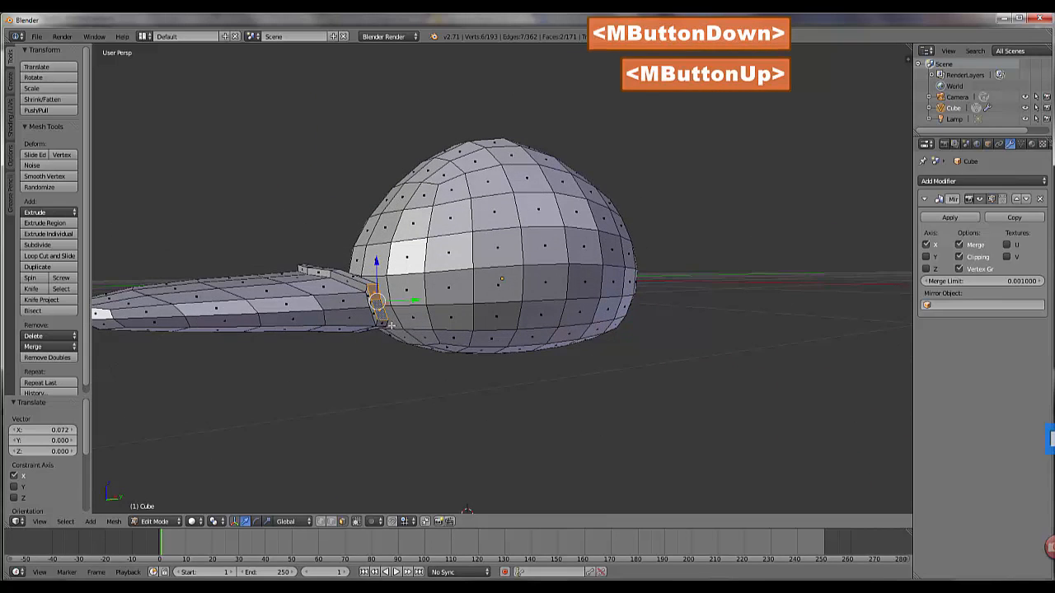
scroll(391, 326, up, 2)
middle_drag(390, 327, 508, 368)
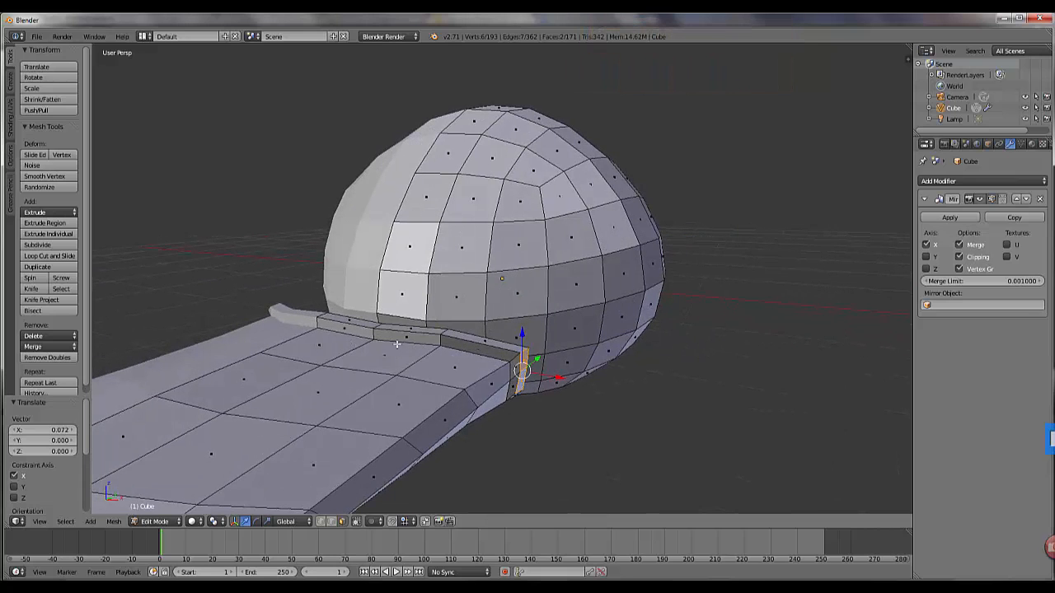
middle_drag(396, 347, 431, 386)
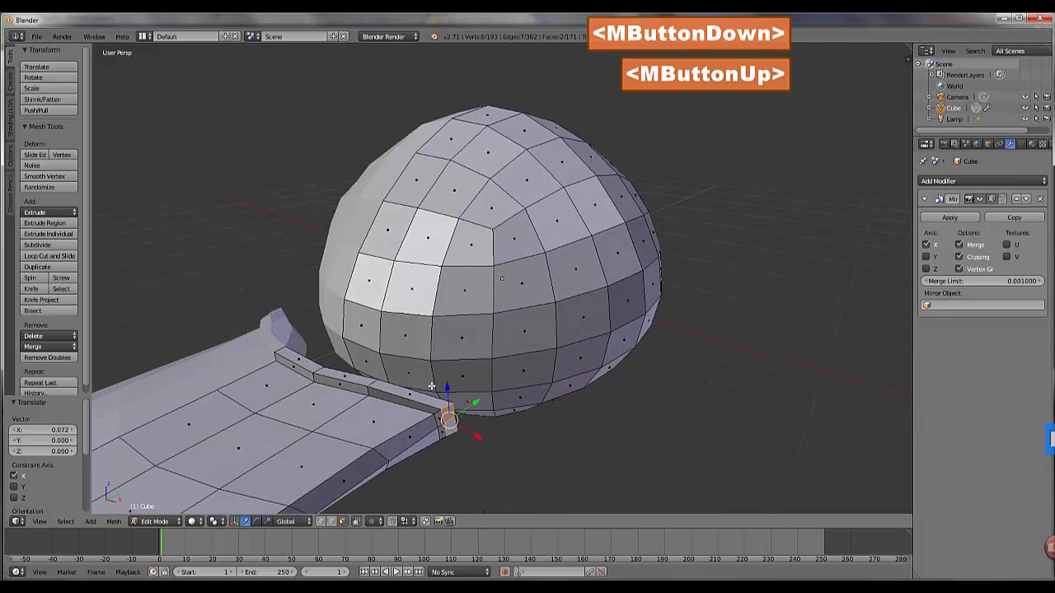
- Switch to vertex selection, return to Object Mode and add a Subdivision Surface modifier to the cap
click(321, 523)
middle_drag(484, 429, 411, 451)
scroll(467, 415, down, 2)
key(Tab)
scroll(405, 460, up, 1)
scroll(410, 457, down, 2)
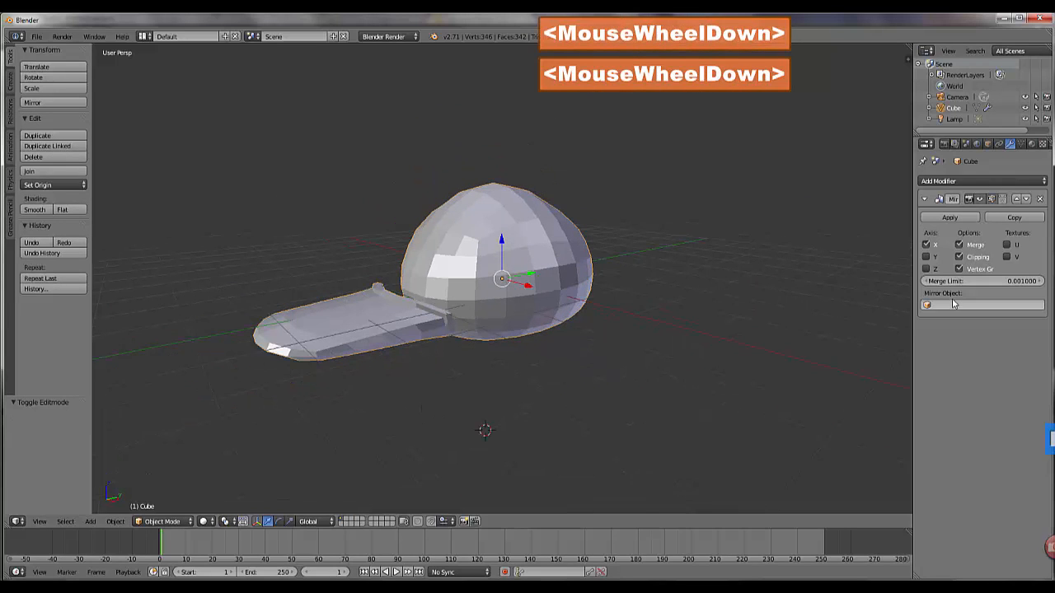
click(990, 180)
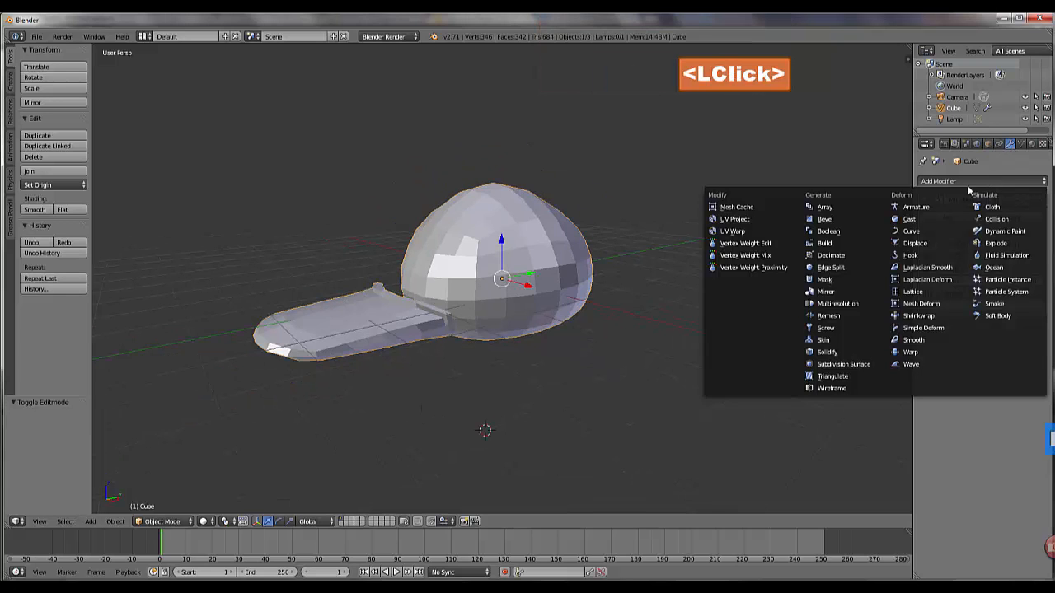
click(859, 368)
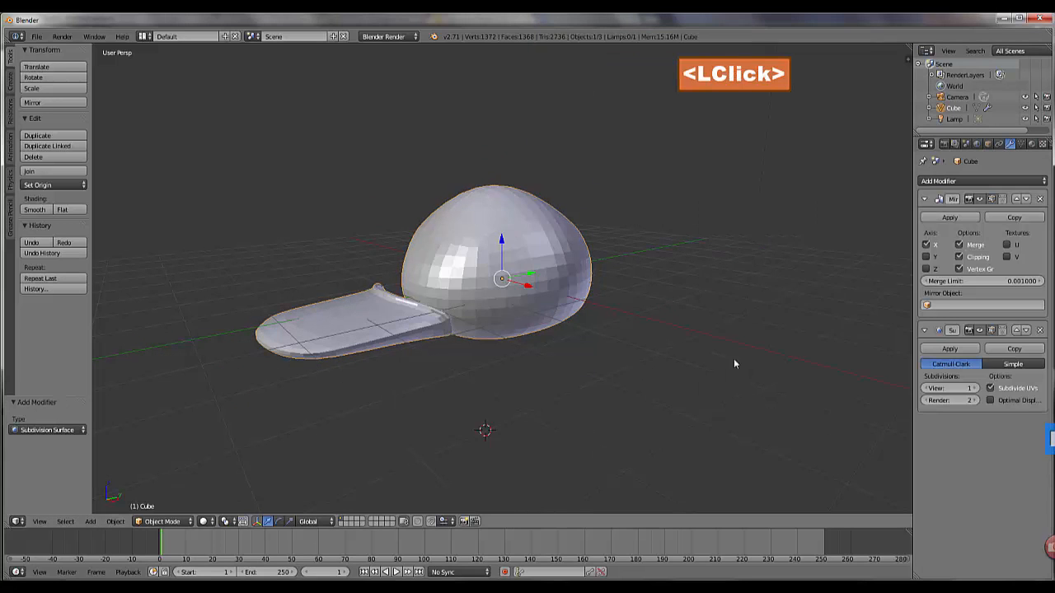
- Add one loop cut running lengthwise along the raised strip at the brim's rear edge and return to Object Mode
scroll(483, 426, up, 2)
mouse_move(478, 425)
middle_down()
mouse_move(499, 426)
mouse_move(534, 400)
mouse_move(515, 426)
mouse_move(459, 428)
middle_up()
key(Tab)
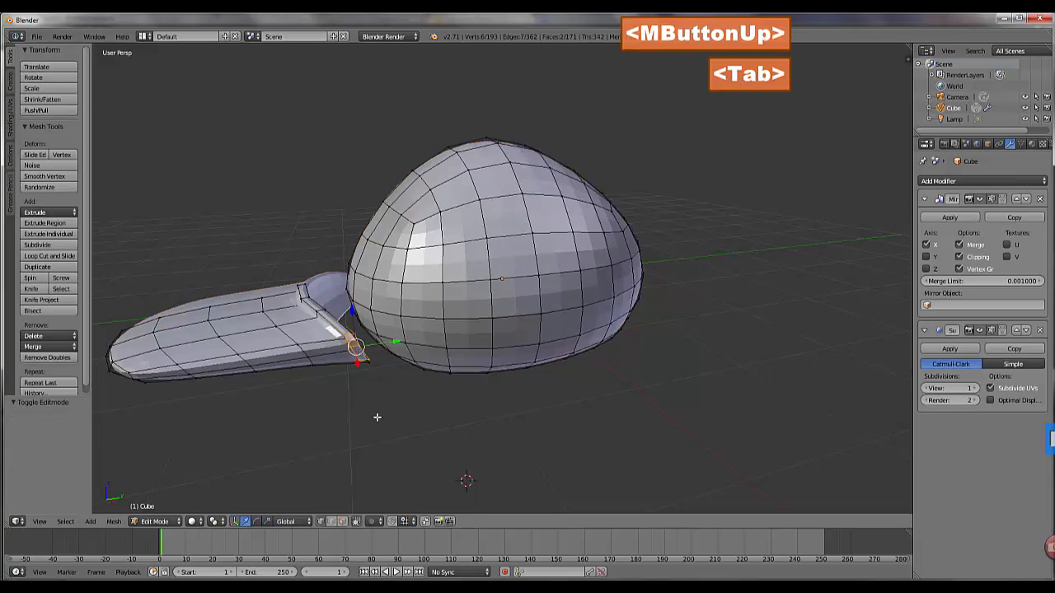
scroll(377, 417, up, 2)
middle_drag(412, 417, 295, 391)
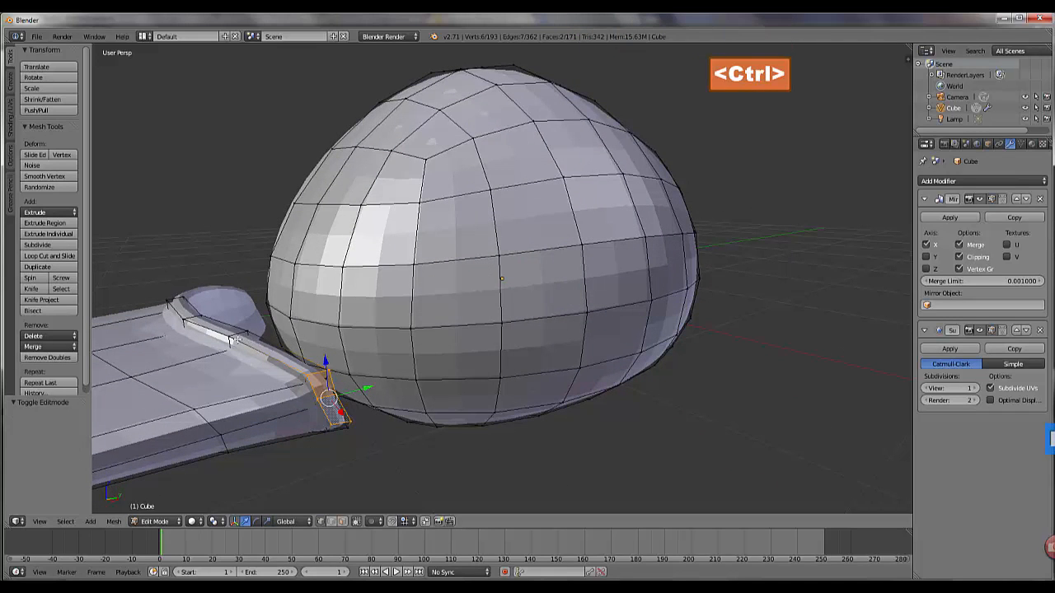
key(ctrl+r)
click(239, 335)
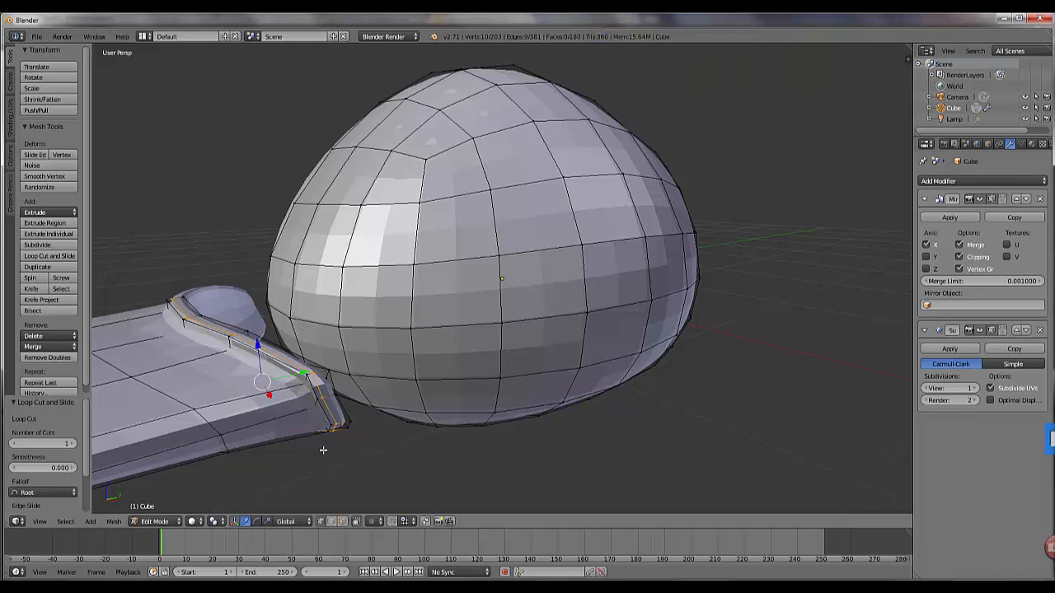
key(Tab)
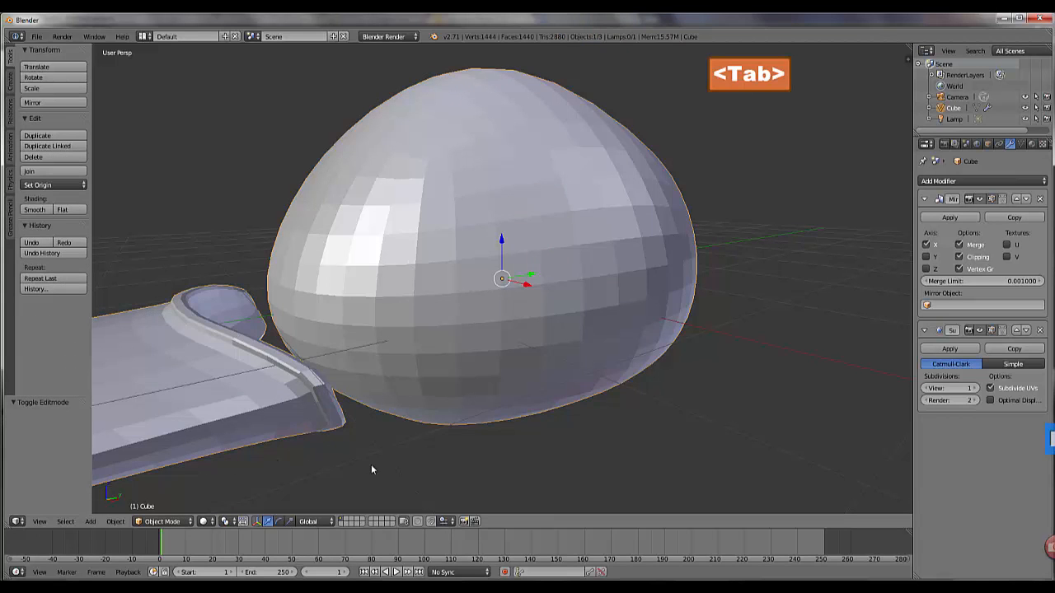
scroll(384, 438, down, 2)
middle_drag(387, 435, 404, 391)
- In face selection mode, select the twelve faces covering the main underside of the brim's editable half
key(Tab)
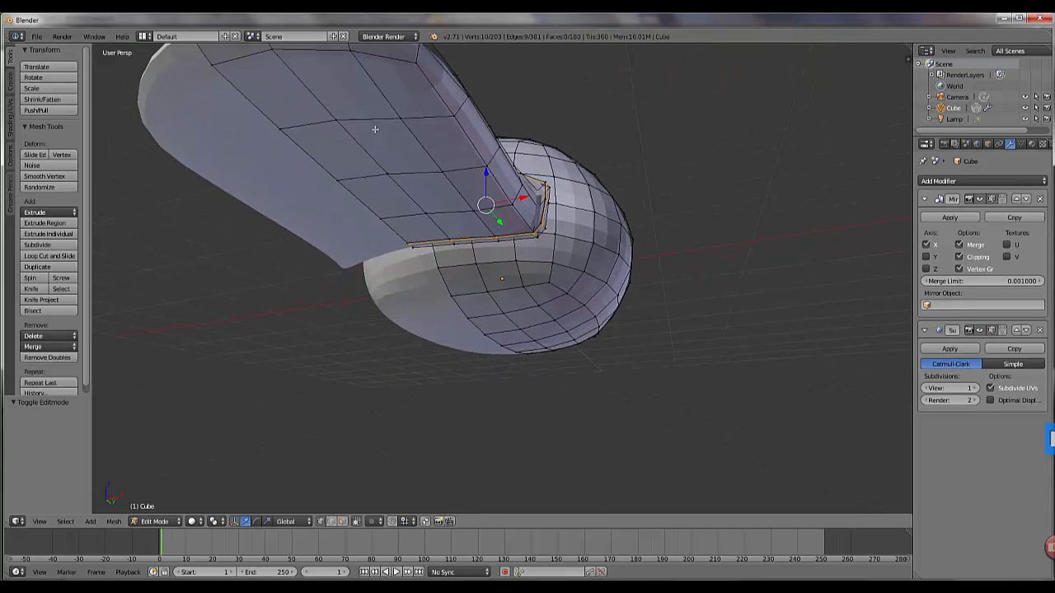
click(342, 521)
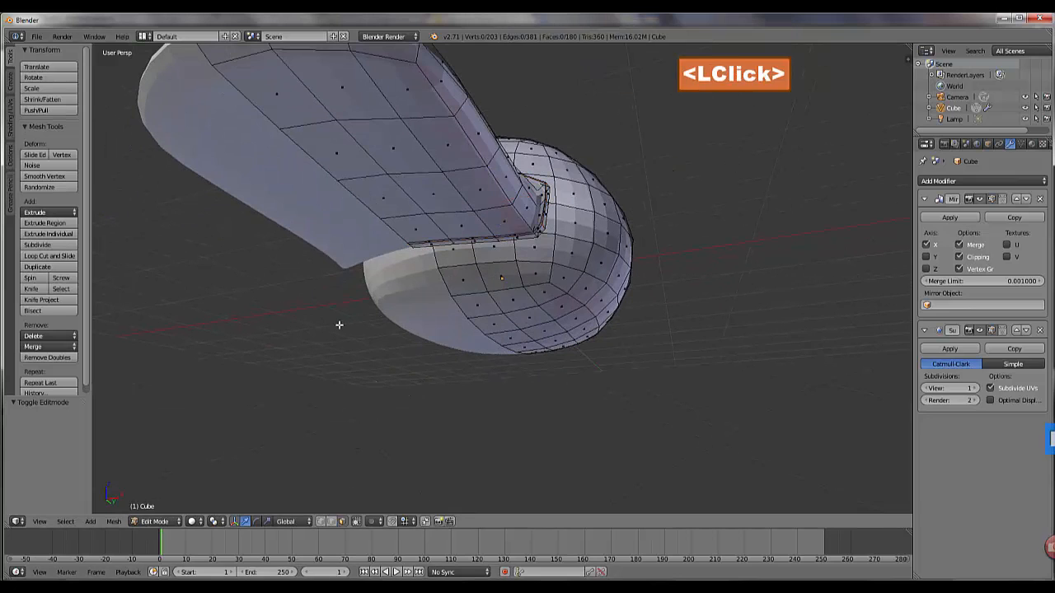
right_click(303, 112)
shift+right_click(362, 93)
shift+right_click(402, 95)
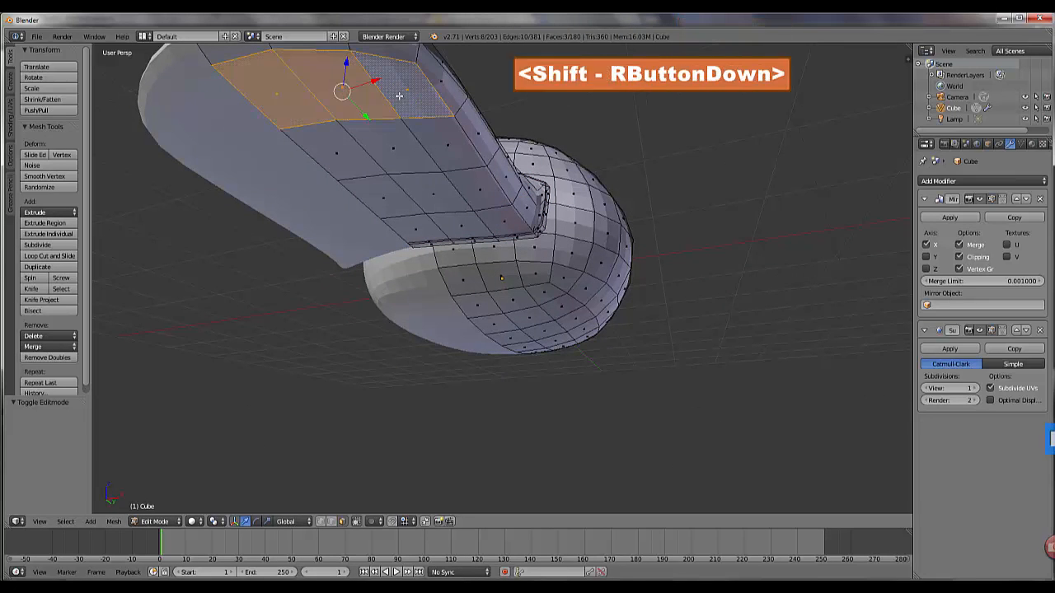
shift+right_click(438, 140)
shift+right_click(397, 149)
shift+right_click(356, 161)
shift+right_click(391, 197)
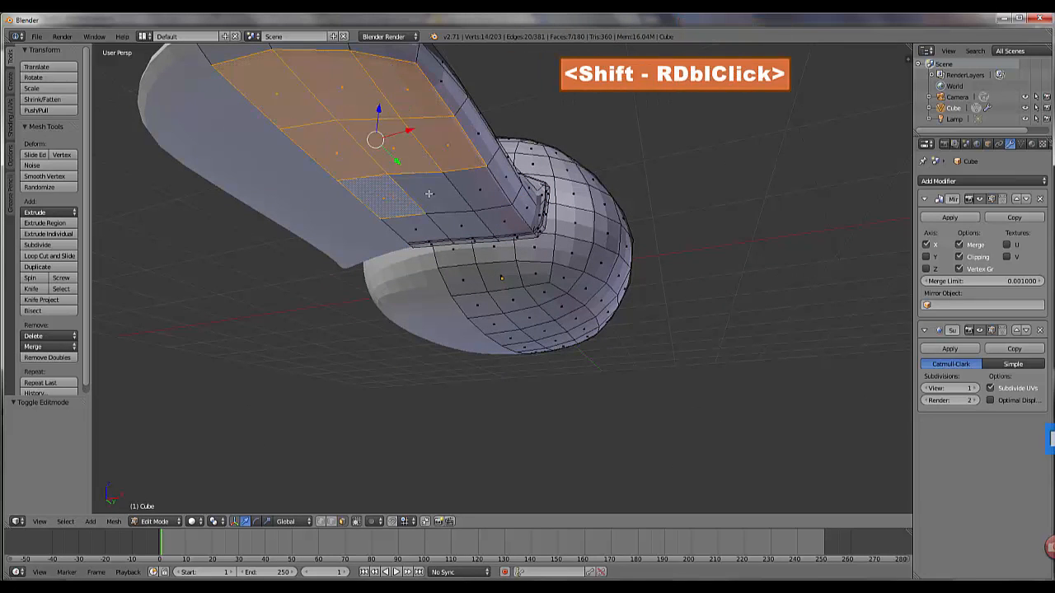
shift+right_click(437, 192)
shift+right_click(463, 221)
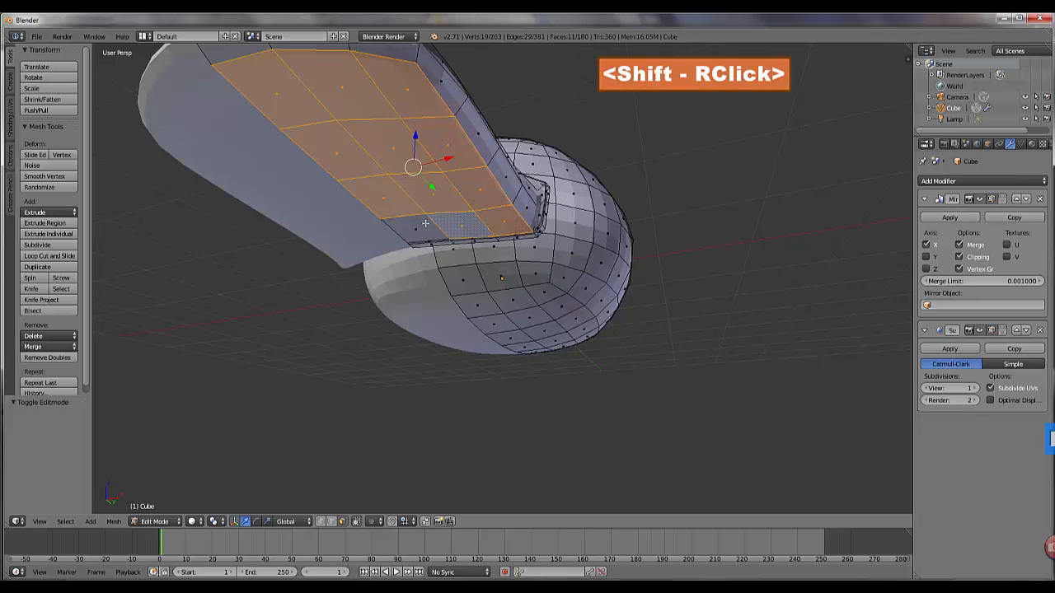
shift+right_click(417, 227)
- Raise the selected underside faces of the brim along Z and fine-tune their height with a -0.007 shift
middle_drag(417, 229, 370, 410)
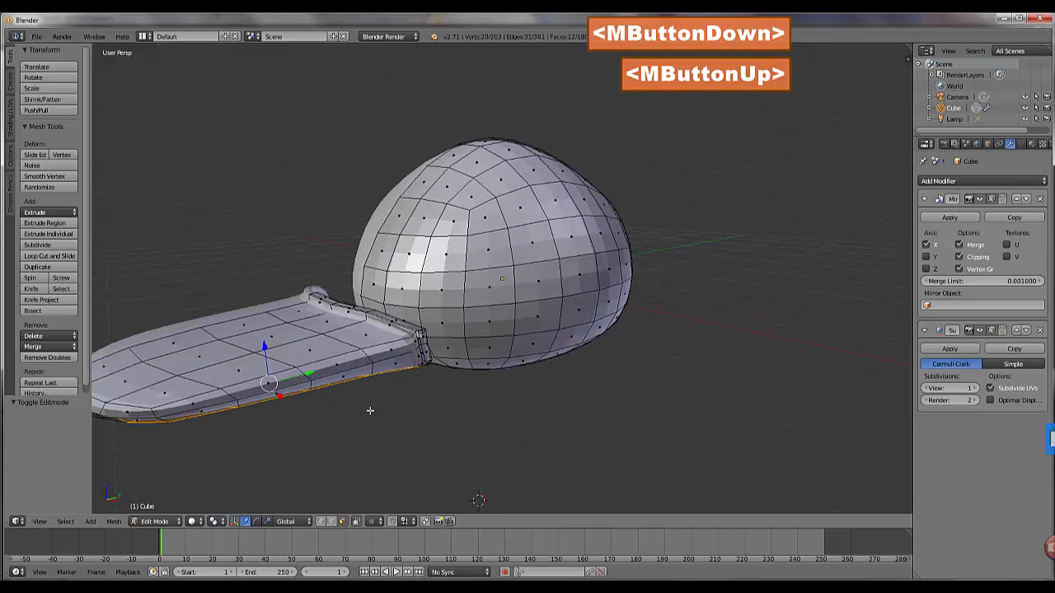
drag(264, 350, 261, 330)
middle_drag(346, 375, 387, 262)
scroll(384, 356, down, 2)
mouse_move(406, 278)
mouse_down()
mouse_move(398, 231)
mouse_move(399, 285)
mouse_up()
mouse_move(412, 346)
middle_down()
mouse_move(420, 357)
mouse_move(405, 337)
mouse_move(398, 351)
mouse_move(407, 334)
middle_up()
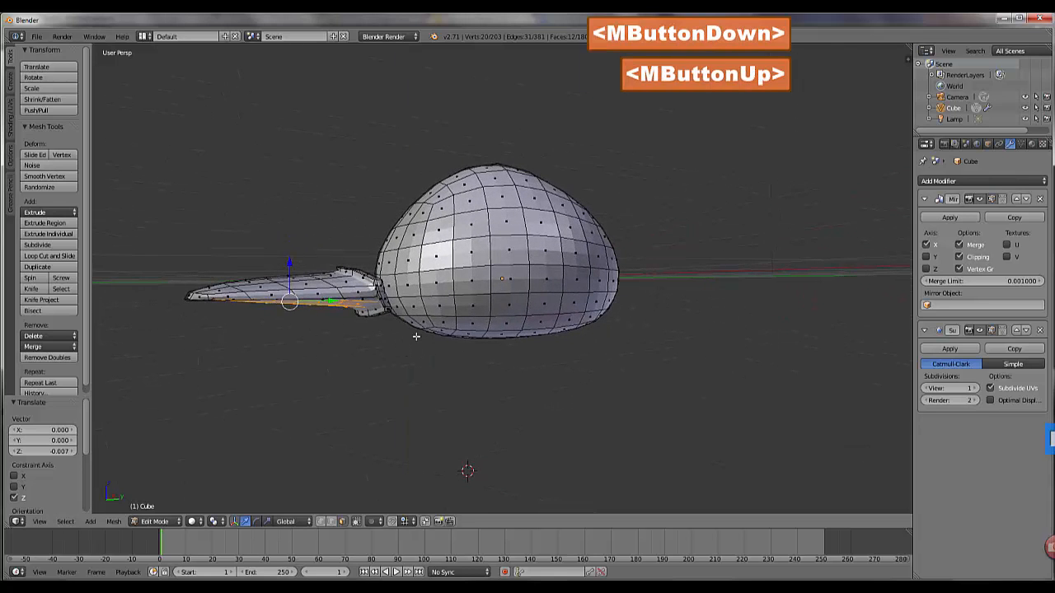
- Rotate the brim's underside faces 3.873° about X and raise them 0.077 along Z
key(r)
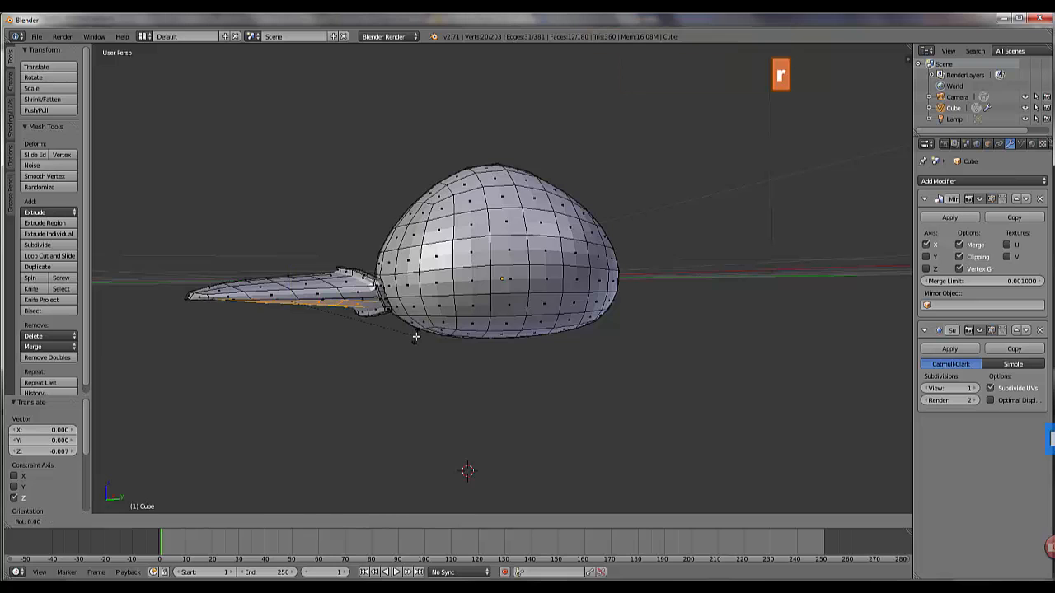
click(416, 327)
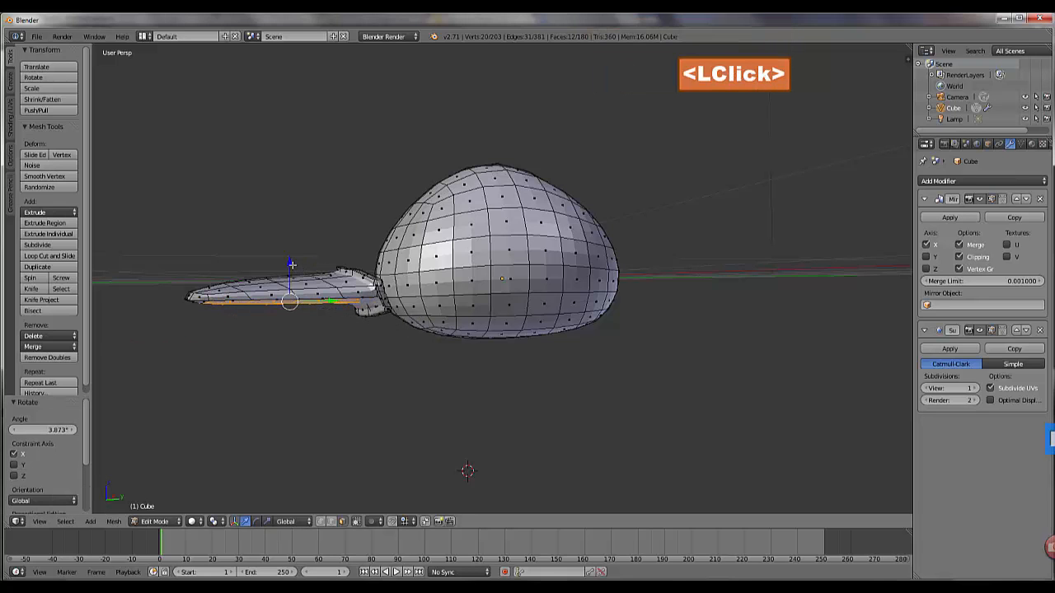
drag(291, 265, 294, 257)
- Rotate the brim's underside faces about 6° around Y, raise them 0.045 along Z and fine-tune their height
middle_drag(365, 344, 604, 278)
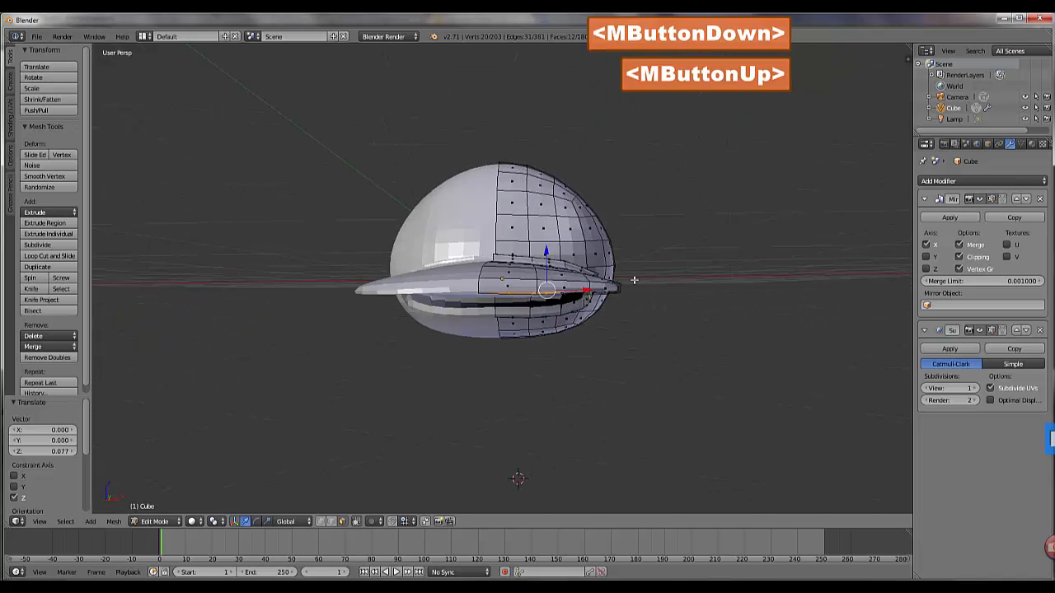
key(r)
key(y)
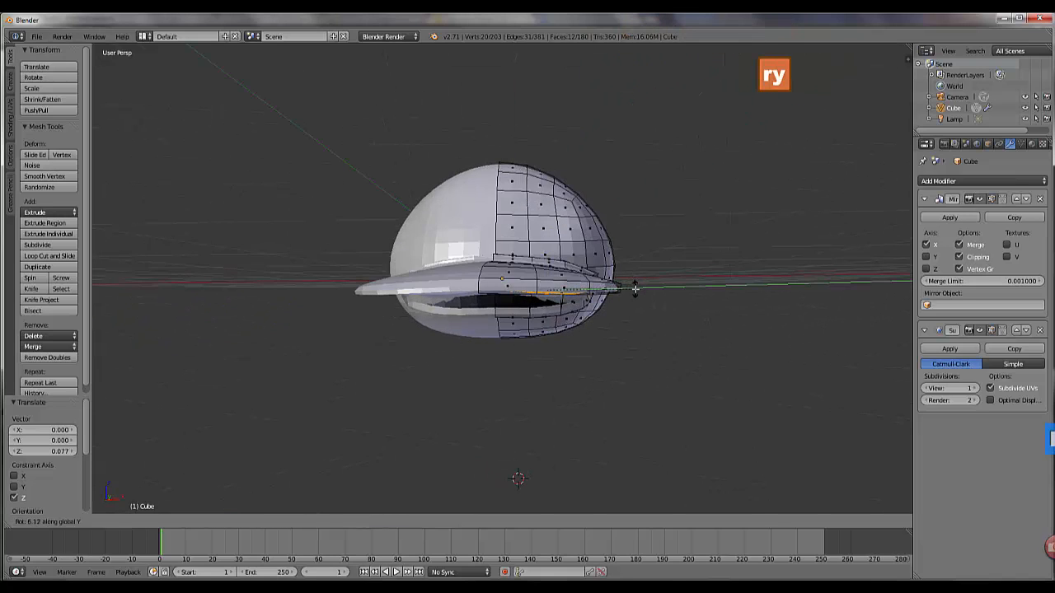
click(635, 288)
drag(546, 254, 547, 248)
middle_drag(514, 386, 351, 451)
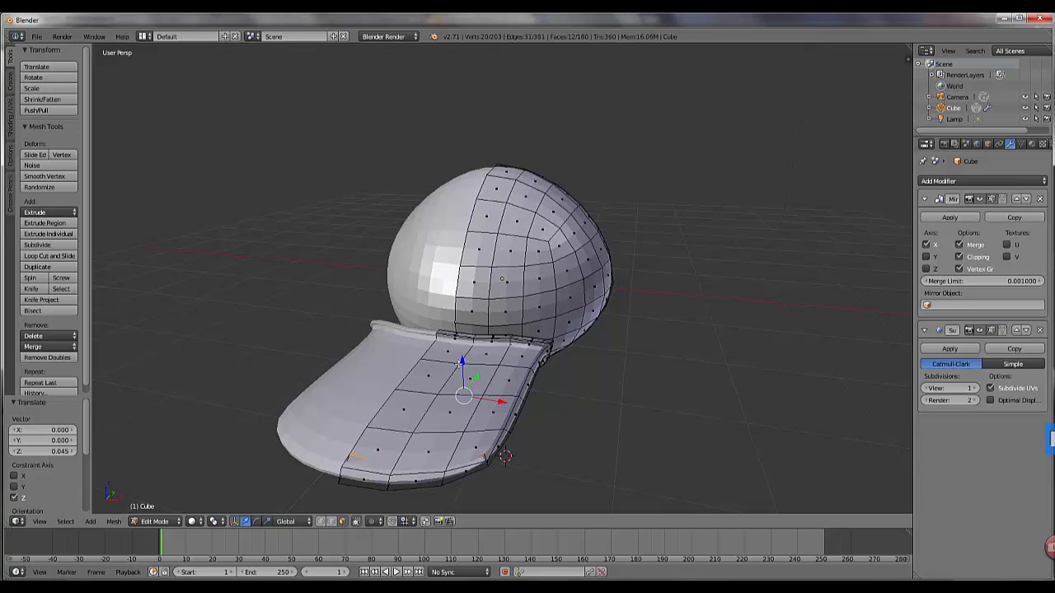
drag(461, 360, 462, 365)
mouse_move(531, 435)
middle_down()
mouse_move(526, 402)
mouse_move(481, 387)
mouse_move(448, 418)
mouse_move(423, 403)
mouse_move(430, 379)
mouse_move(506, 436)
mouse_move(520, 467)
mouse_move(552, 430)
mouse_move(538, 416)
middle_up()
key(Tab)
scroll(472, 400, down, 1)
- Select the two outer faces of the brim's front rim and move them -0.084 along X
key(Tab)
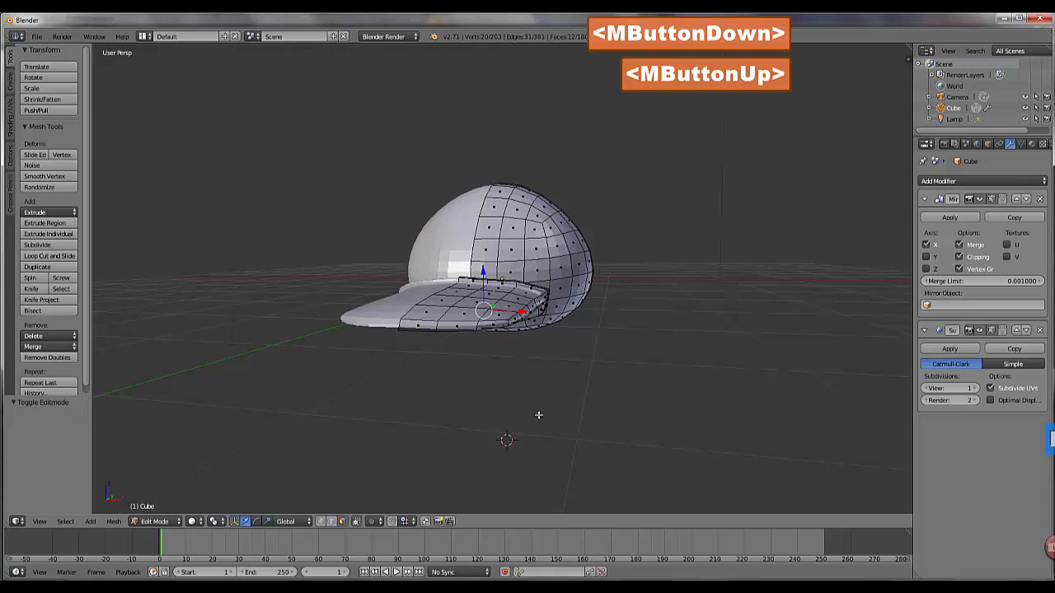
scroll(518, 415, up, 2)
right_click(481, 386)
shift+right_click(419, 393)
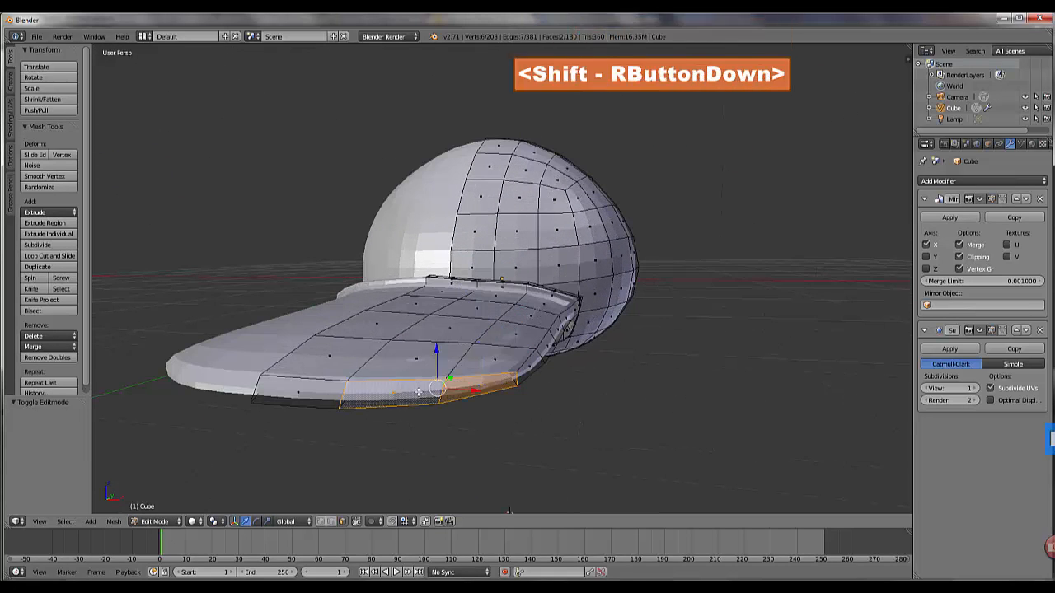
middle_drag(473, 455, 528, 472)
scroll(524, 470, down, 2)
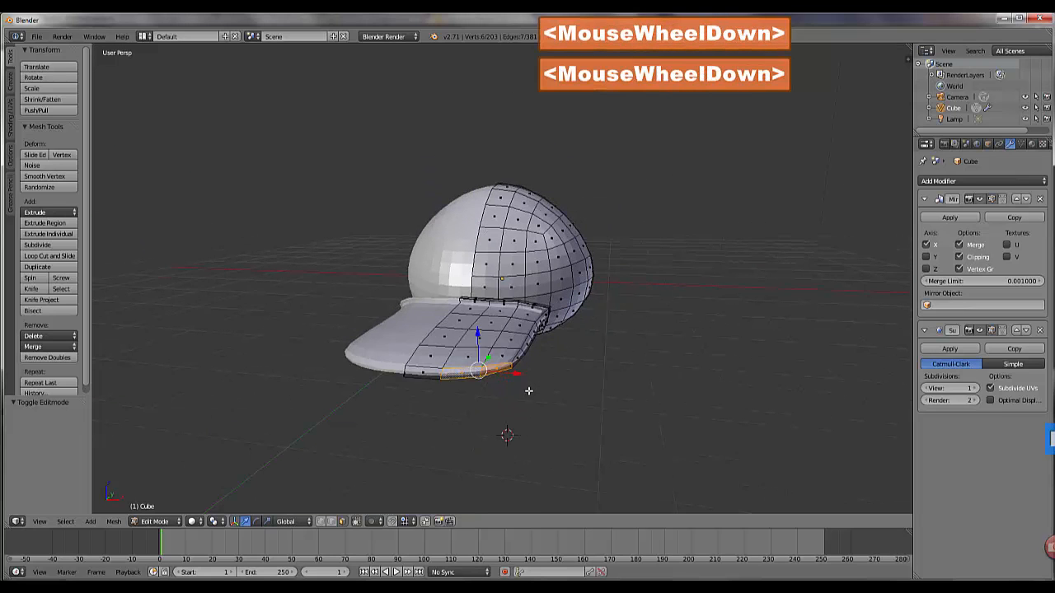
drag(515, 377, 510, 377)
- Scale the two selected front rim faces down slightly and return to Object Mode
scroll(518, 394, up, 2)
key(s)
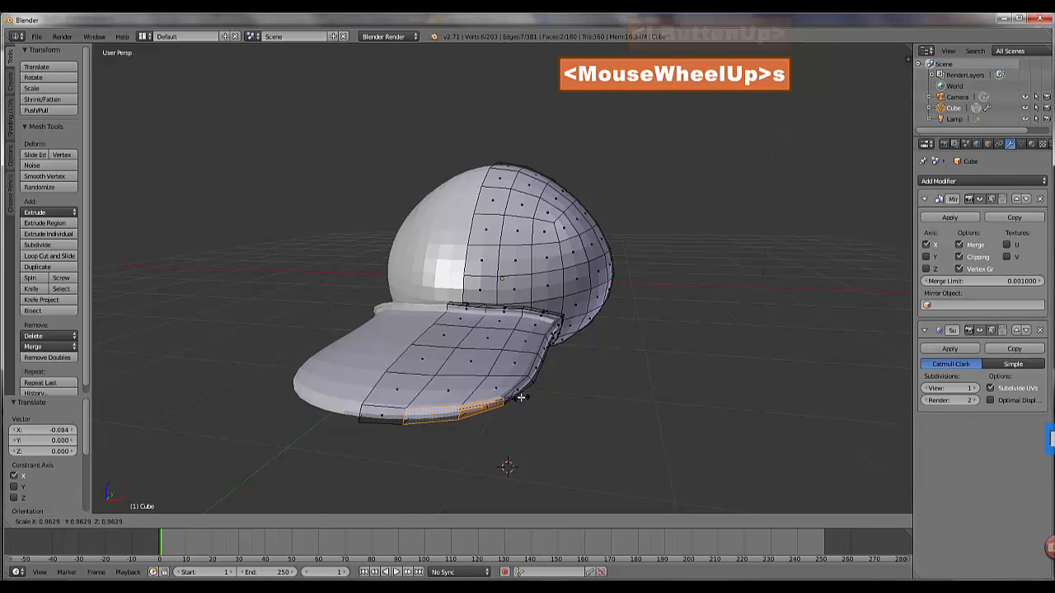
click(515, 396)
key(Tab)
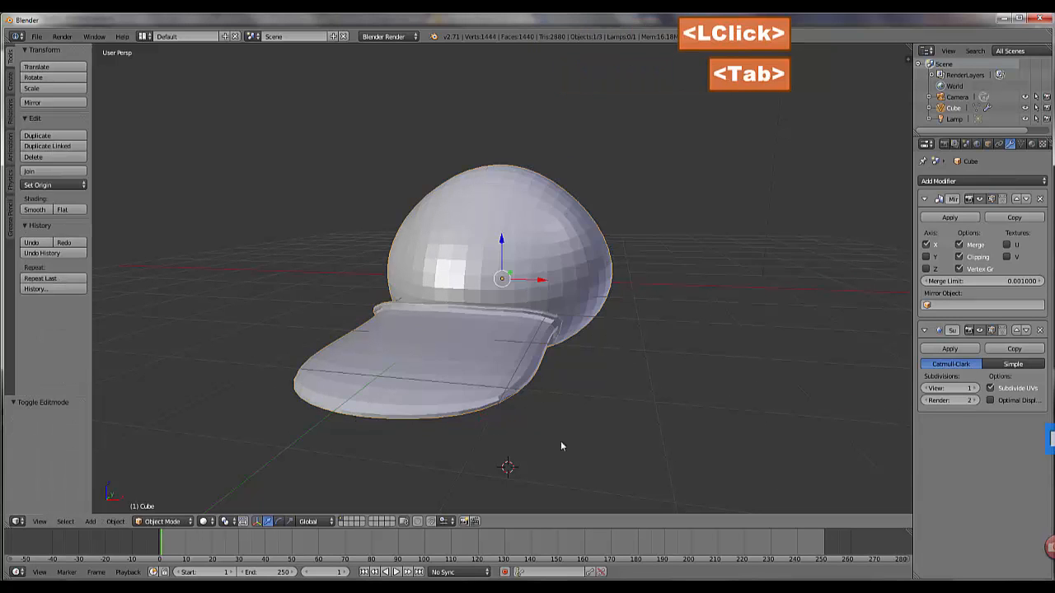
scroll(577, 457, down, 2)
middle_drag(596, 475, 434, 384)
- Select three faces in a row on the brim's top beside the mirror line and rotate them about 9° around Y
key(Tab)
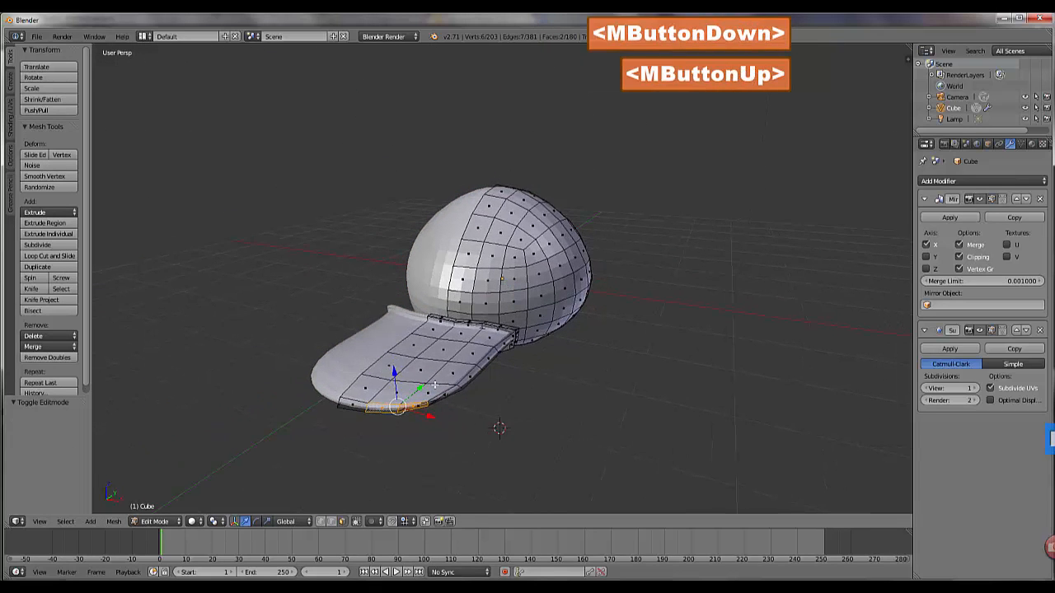
right_click(394, 365)
shift+right_click(420, 349)
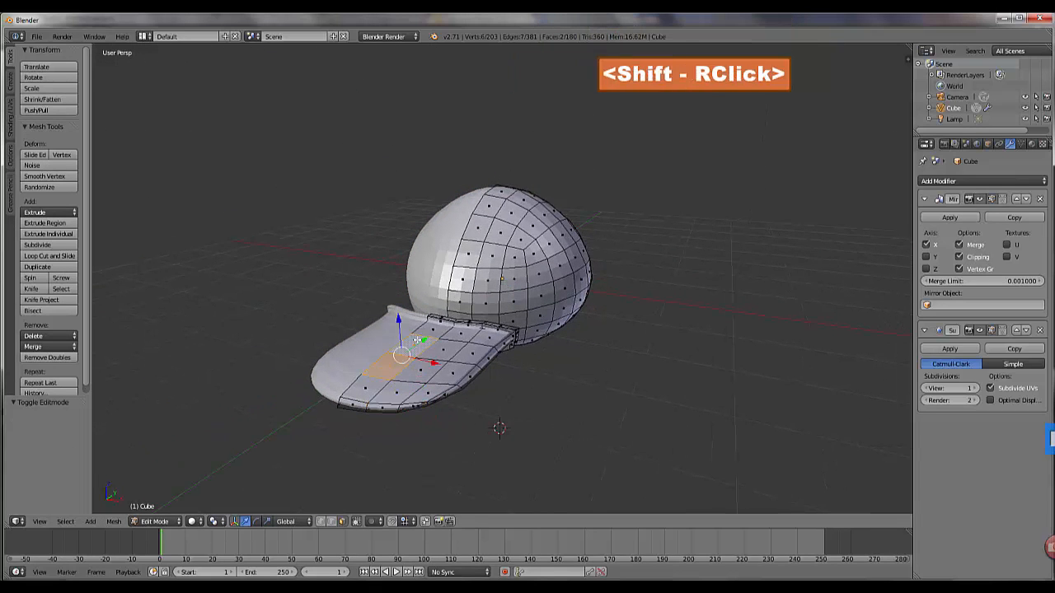
shift+right_click(429, 330)
middle_drag(428, 331, 537, 404)
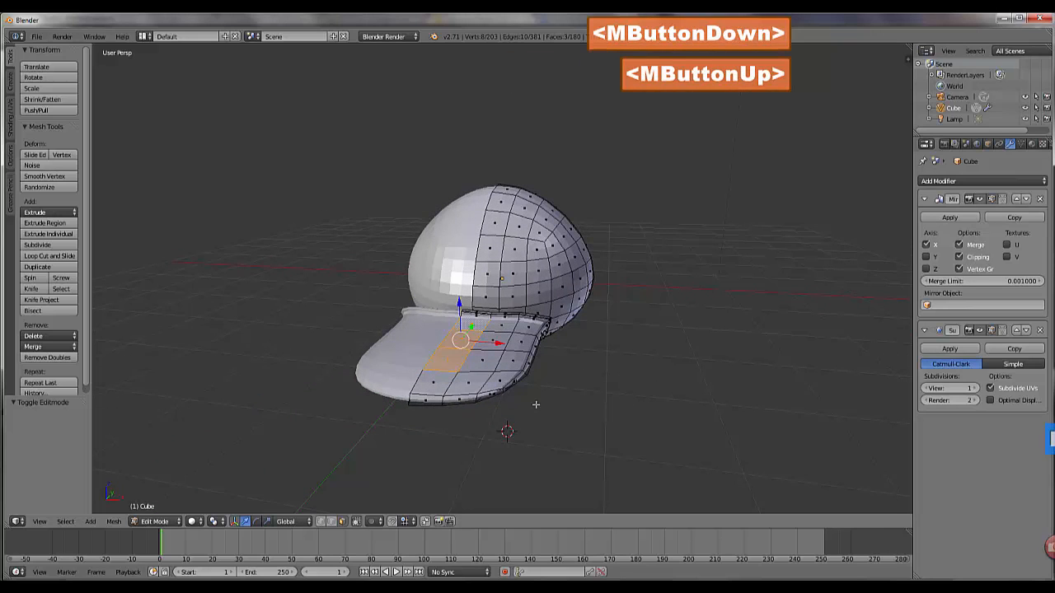
key(r)
key(y)
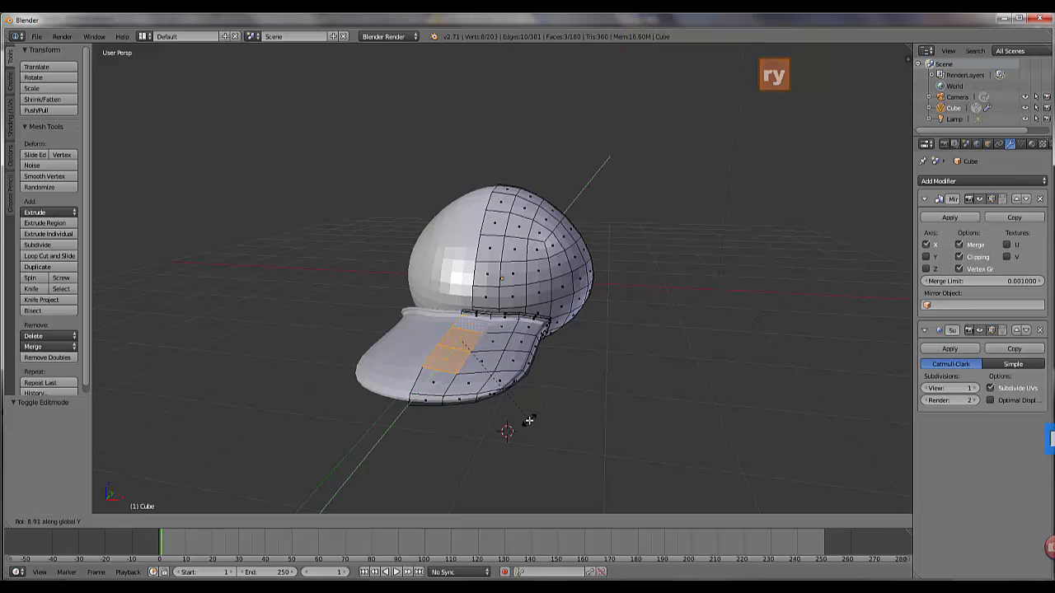
click(528, 420)
- Adjust the height of the three rotated top faces along Z and return to Object Mode
drag(459, 305, 450, 364)
middle_click(488, 418)
key(Tab)
- Set the Subdivision Surface modifier's view subdivisions to 2 and apply smooth shading to the cap
mouse_move(502, 430)
middle_down()
mouse_move(498, 419)
mouse_move(492, 439)
middle_up()
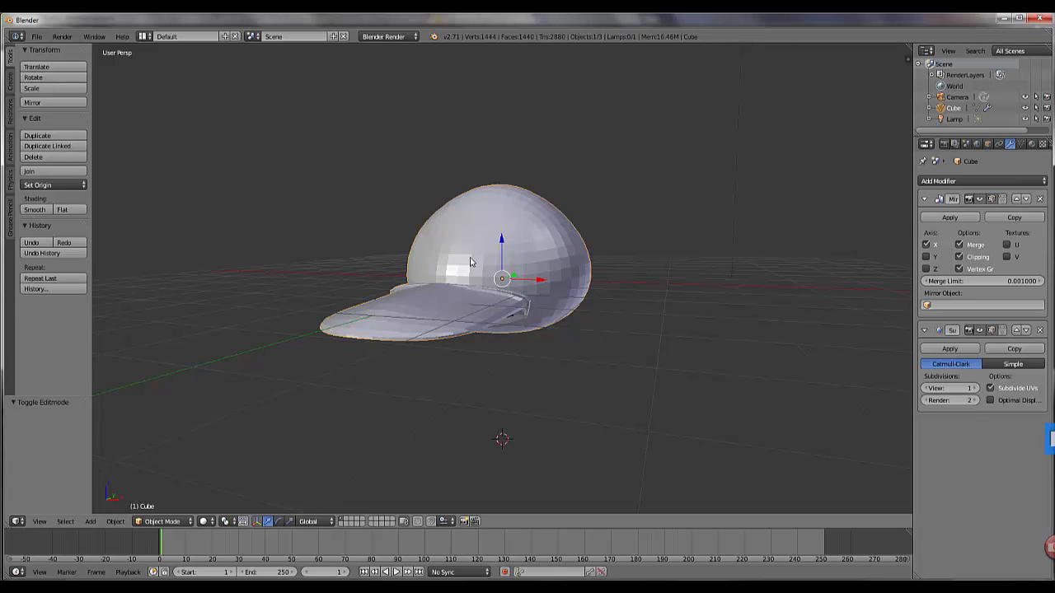
click(977, 391)
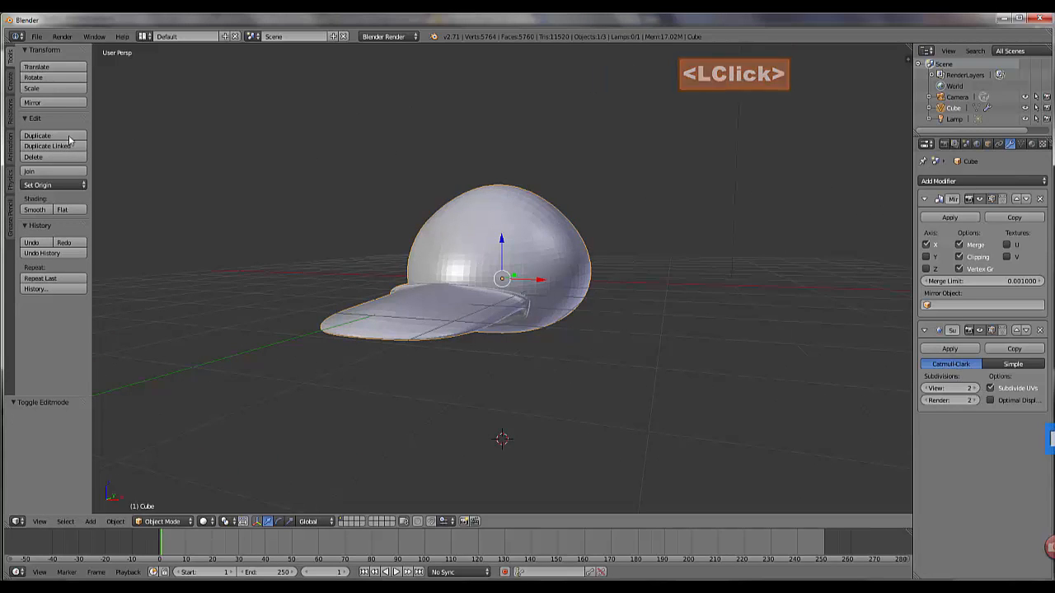
click(40, 210)
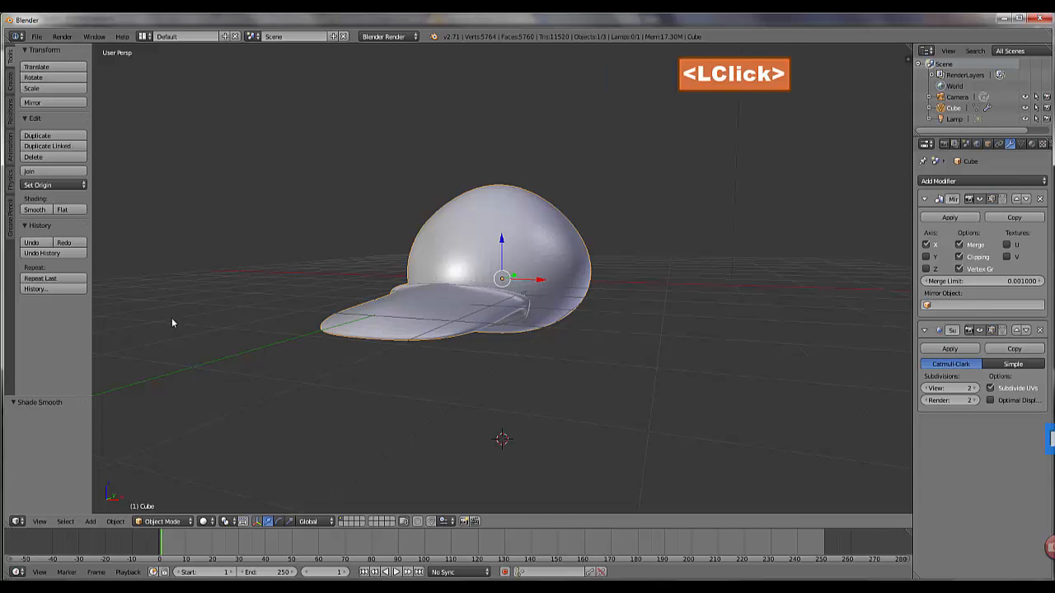
- In Edit Mode, select the three faces along the underside of the brim's rear strip and move them about 0.144 up along Z
mouse_move(348, 399)
middle_down()
mouse_move(316, 408)
mouse_move(325, 346)
mouse_move(372, 358)
mouse_move(395, 344)
mouse_move(401, 332)
mouse_move(382, 348)
mouse_move(401, 275)
middle_up()
scroll(311, 386, up, 4)
key(Tab)
right_click(402, 262)
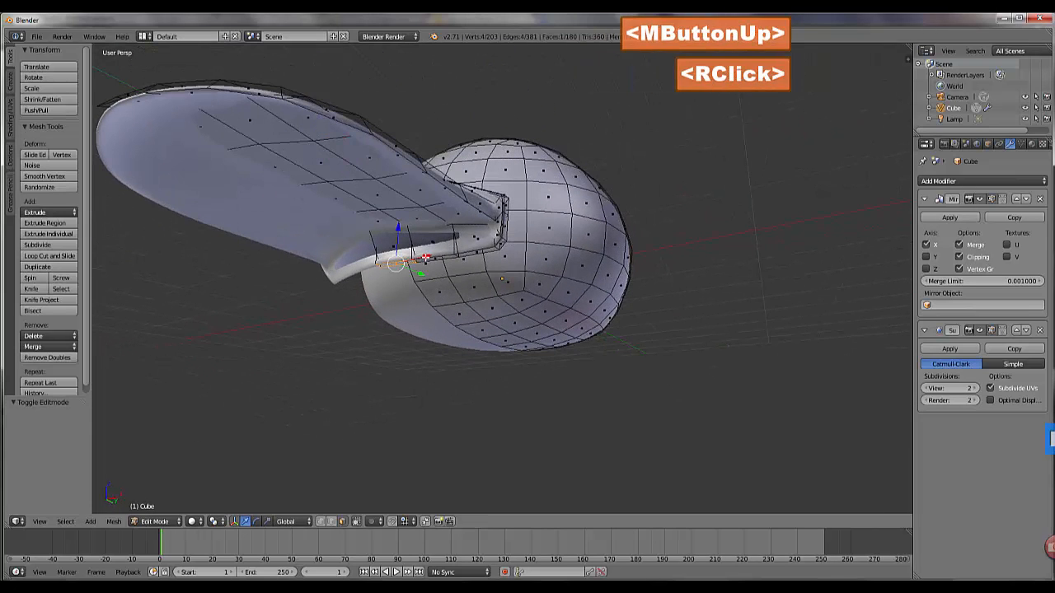
shift+right_click(437, 256)
shift+right_click(477, 252)
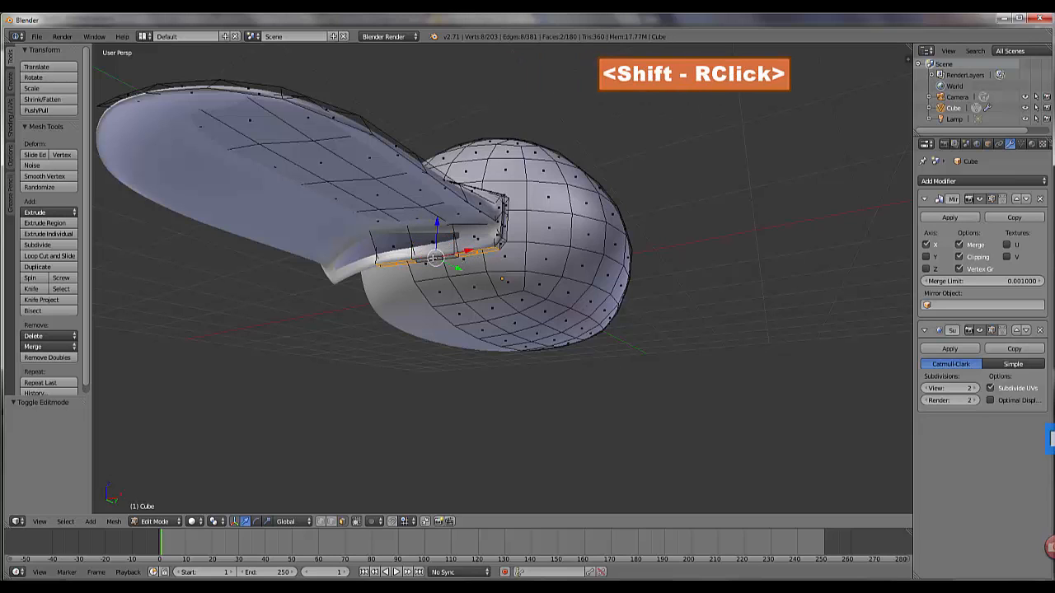
drag(437, 225, 437, 216)
middle_drag(432, 239, 413, 351)
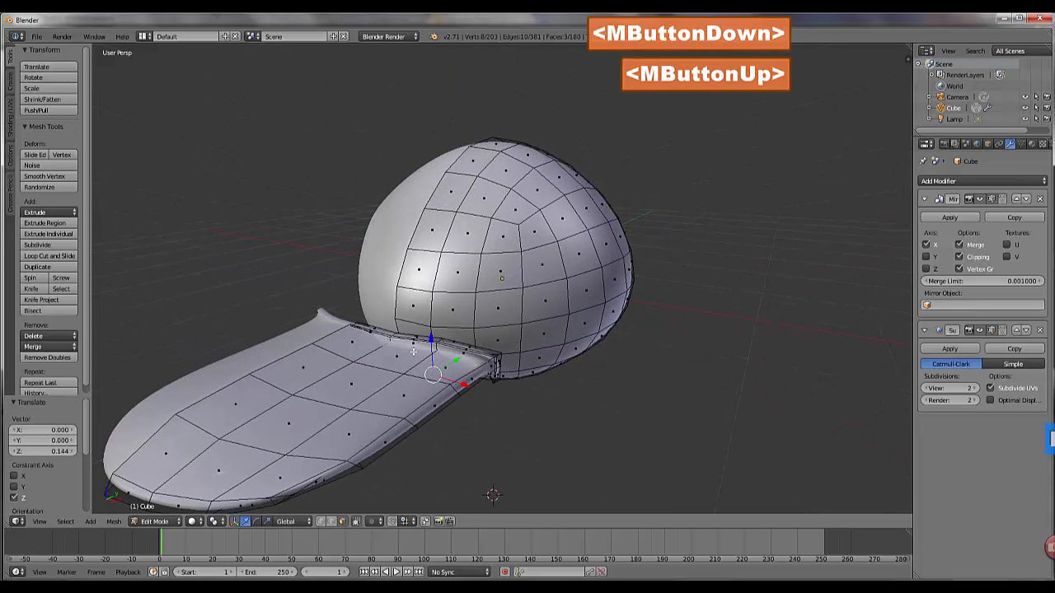
- Adjust the height of the rear strip's top faces one at a time, starting beside the mirror line, and return to Object Mode
right_click(385, 329)
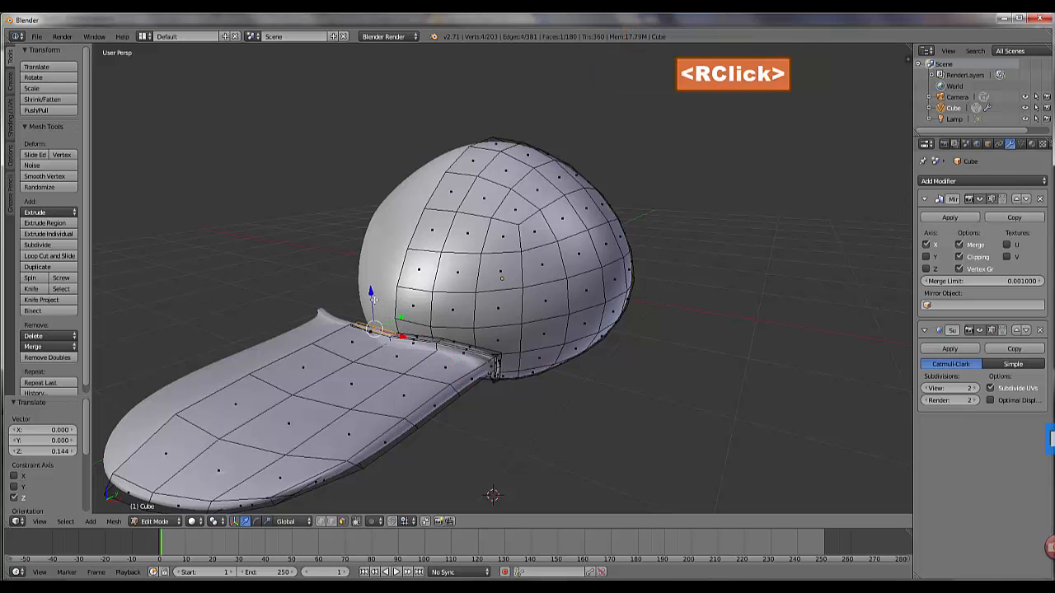
drag(372, 297, 479, 324)
right_click(424, 330)
right_click(464, 342)
key(Tab)
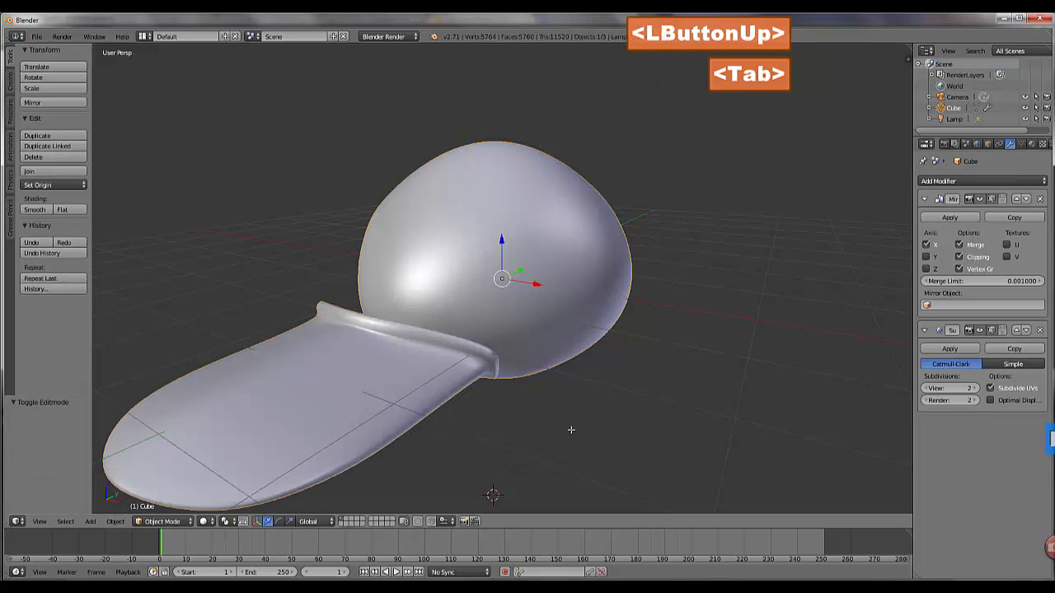
- Select a two-by-two block of faces on the dome's front side, extrude it in place and scale it to about 0.755
middle_drag(572, 428, 526, 310)
key(Tab)
right_click(468, 227)
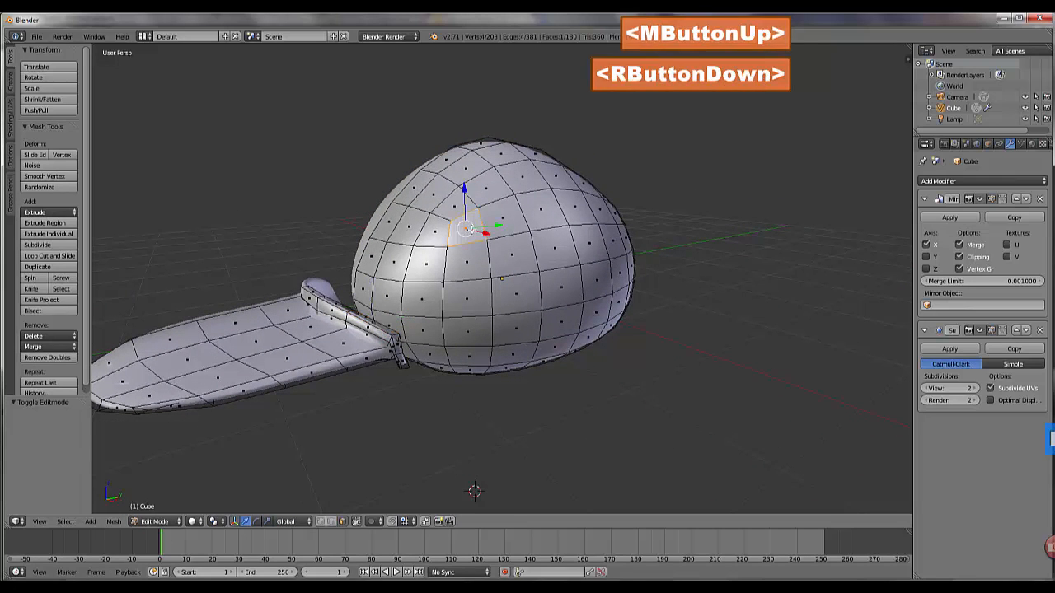
shift+right_click(467, 272)
shift+right_click(498, 233)
shift+right_click(499, 213)
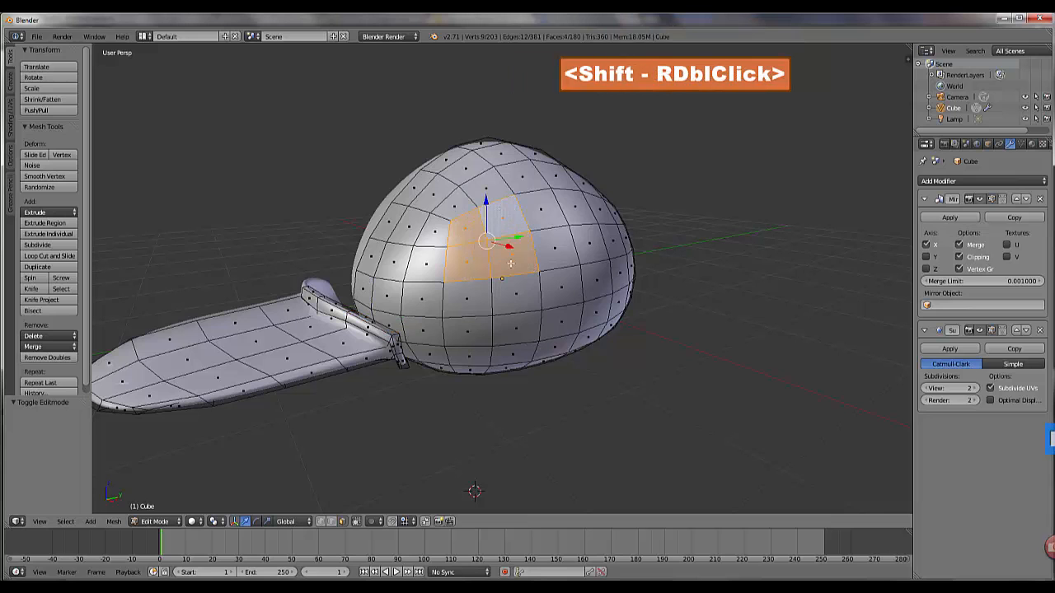
middle_drag(479, 344, 447, 364)
key(e)
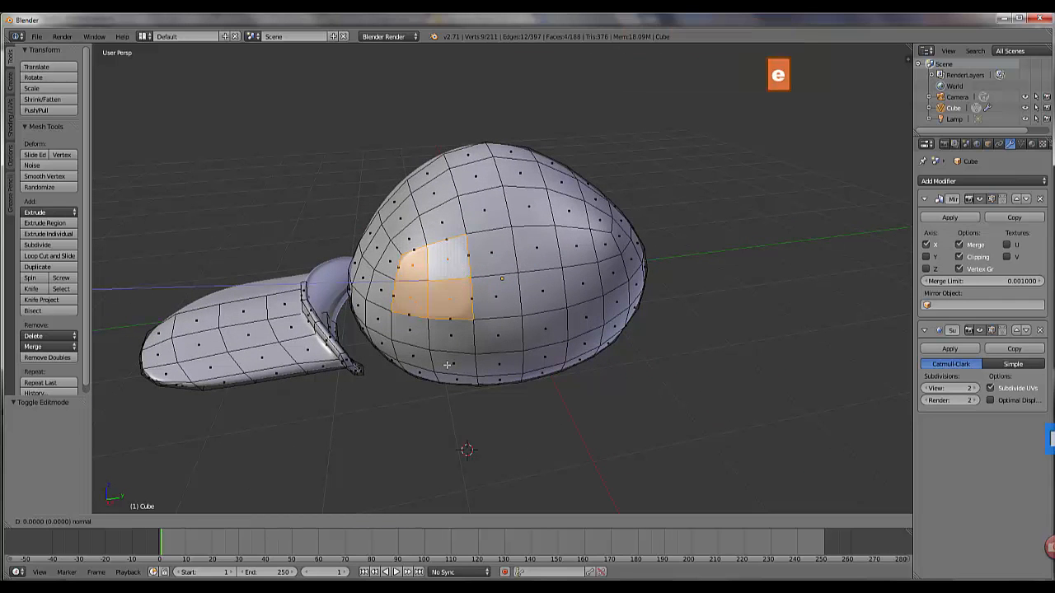
click(446, 365)
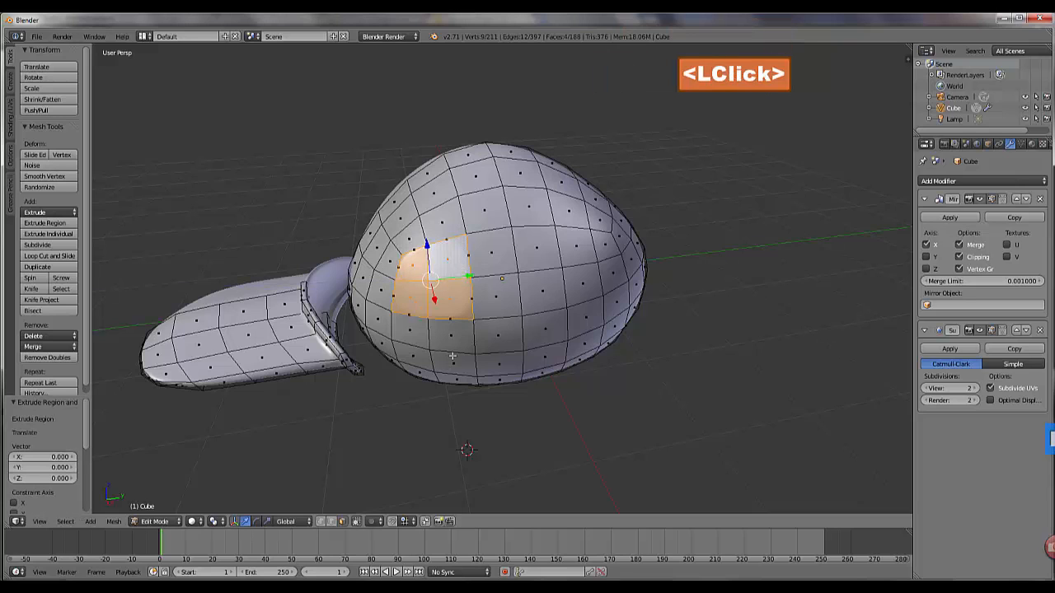
key(s)
click(445, 313)
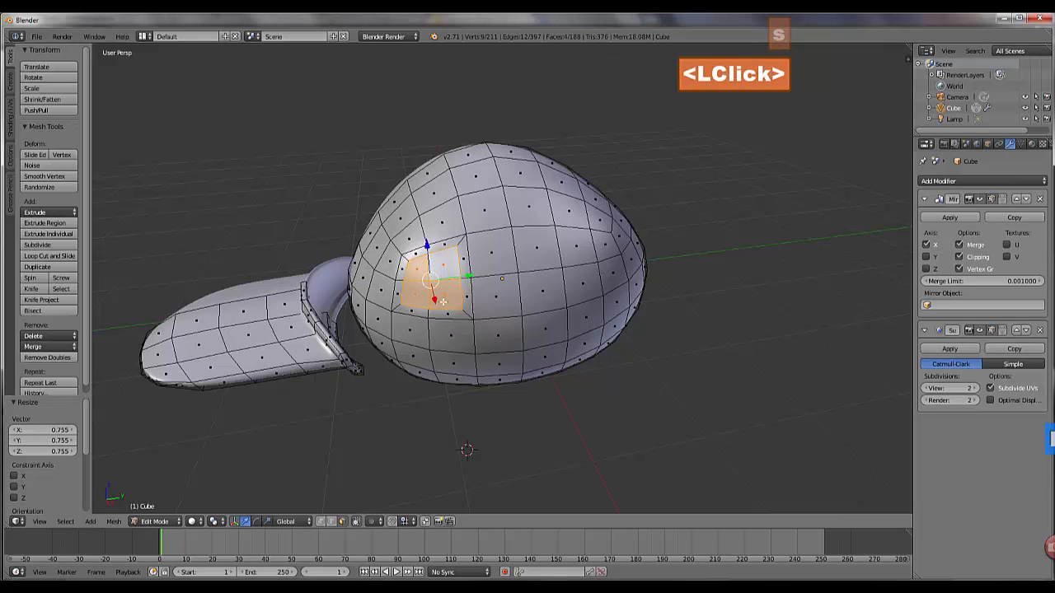
- Push the inset faces about 0.172 inwards along X, rotate them about -19° around Z and shift them about 0.066 along Y
drag(434, 302, 438, 306)
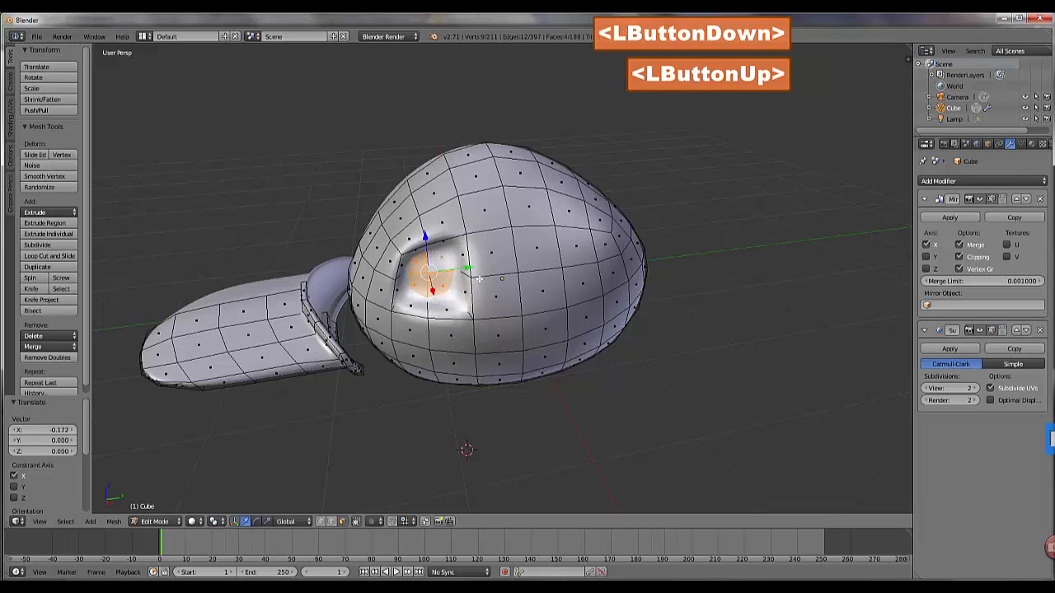
key(r)
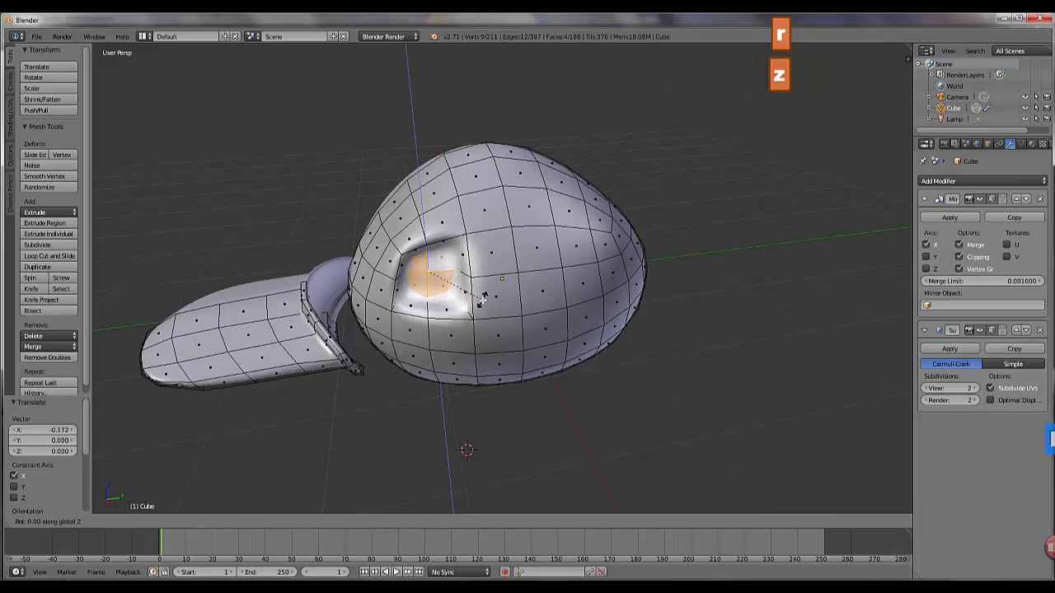
click(466, 303)
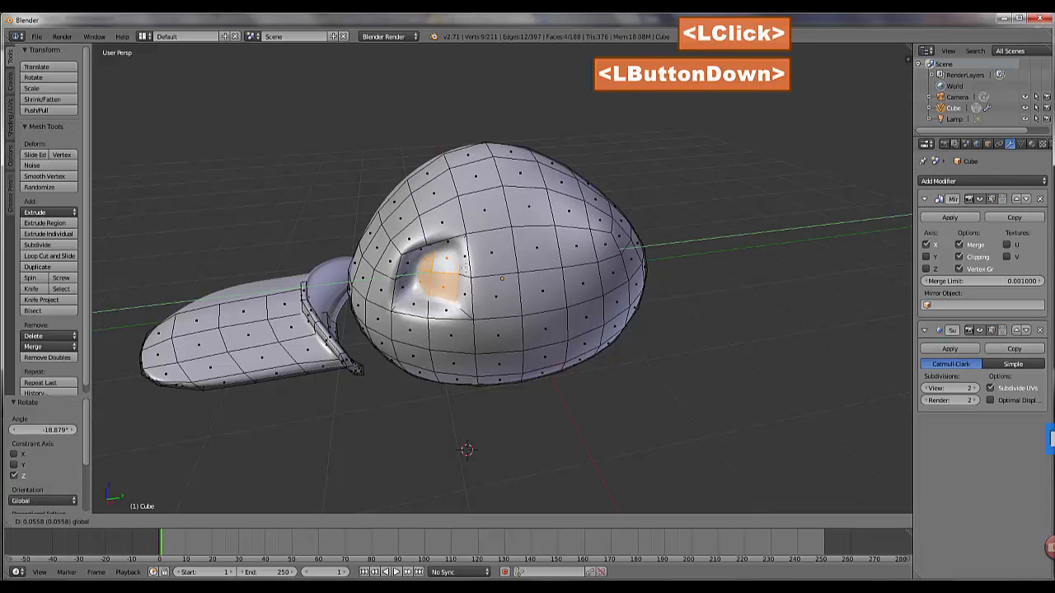
drag(465, 269, 468, 332)
middle_drag(469, 351, 536, 475)
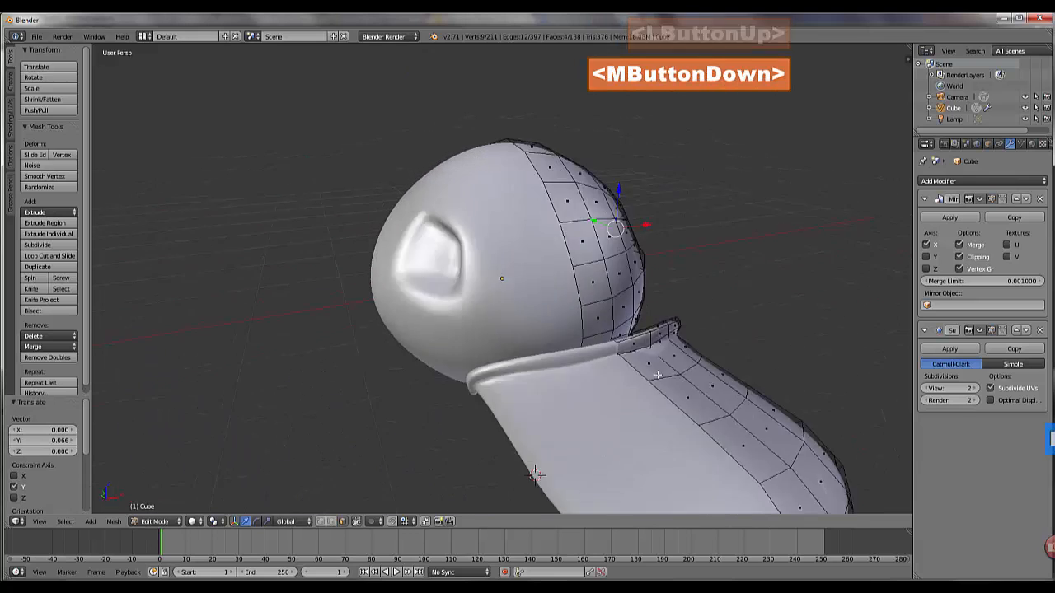
middle_drag(657, 375, 510, 379)
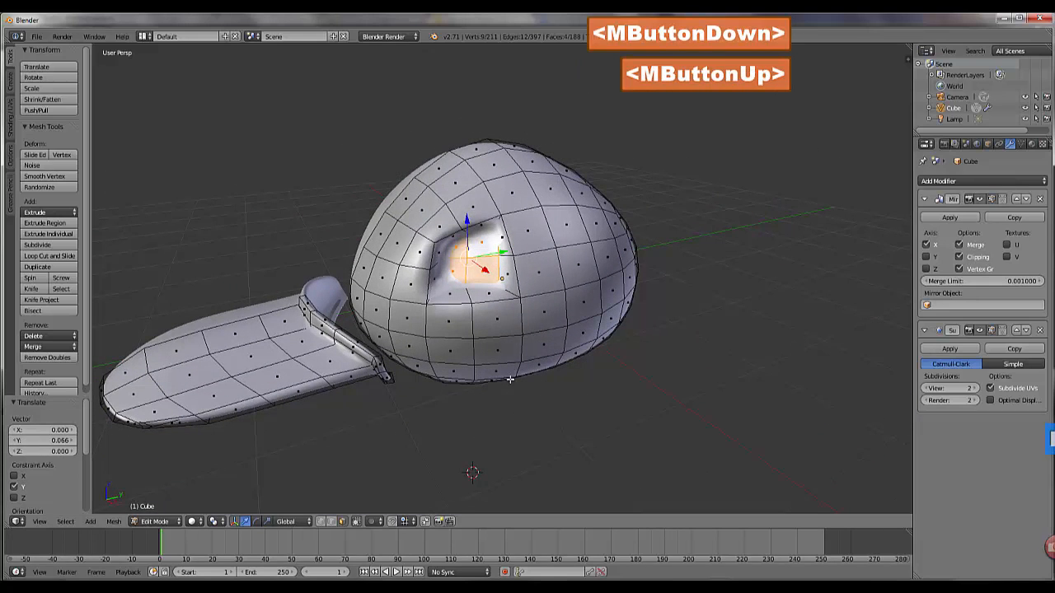
- In vertex selection, move the recess's upper rear outer and inner corner vertices together by about 0.018, -0.064, -0.112
click(342, 521)
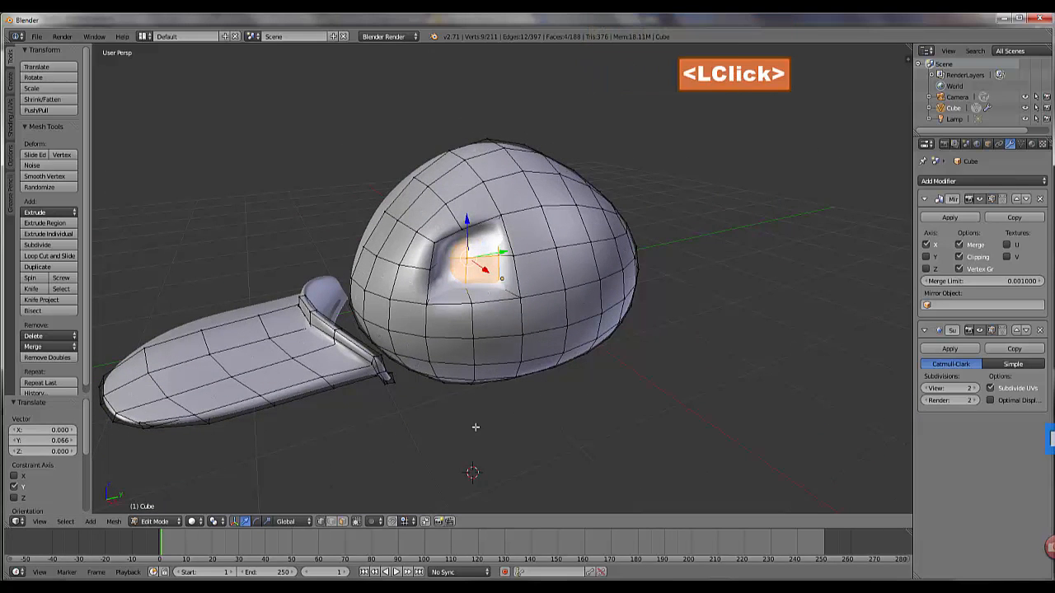
scroll(554, 384, up, 2)
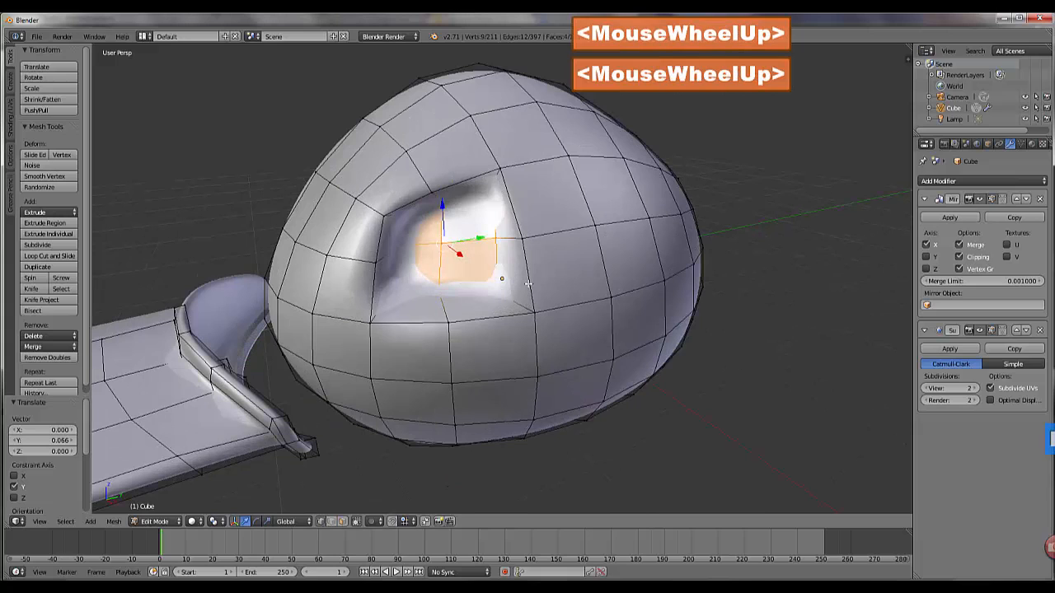
right_click(495, 166)
shift+right_click(495, 183)
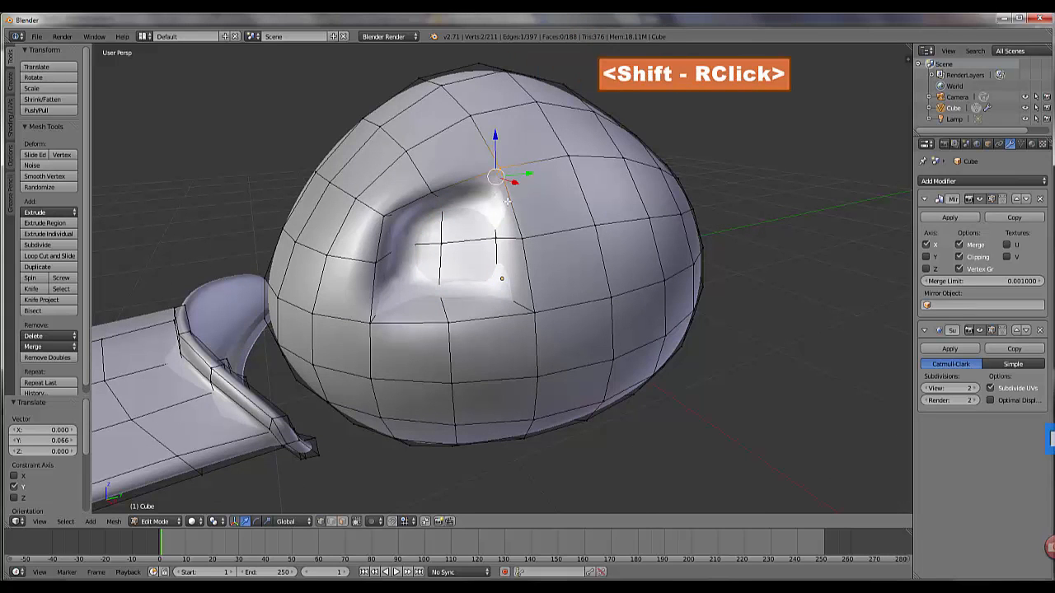
key(g)
click(498, 222)
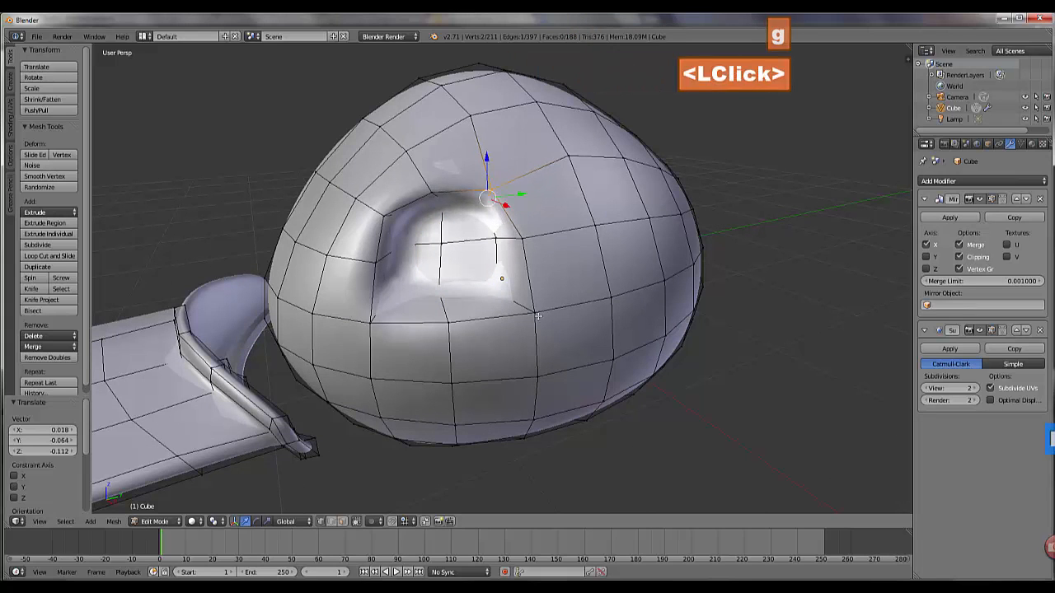
- Move the recess's lower rear inner and outer corner vertices together by about -0.067, -0.088, 0.042
right_click(497, 288)
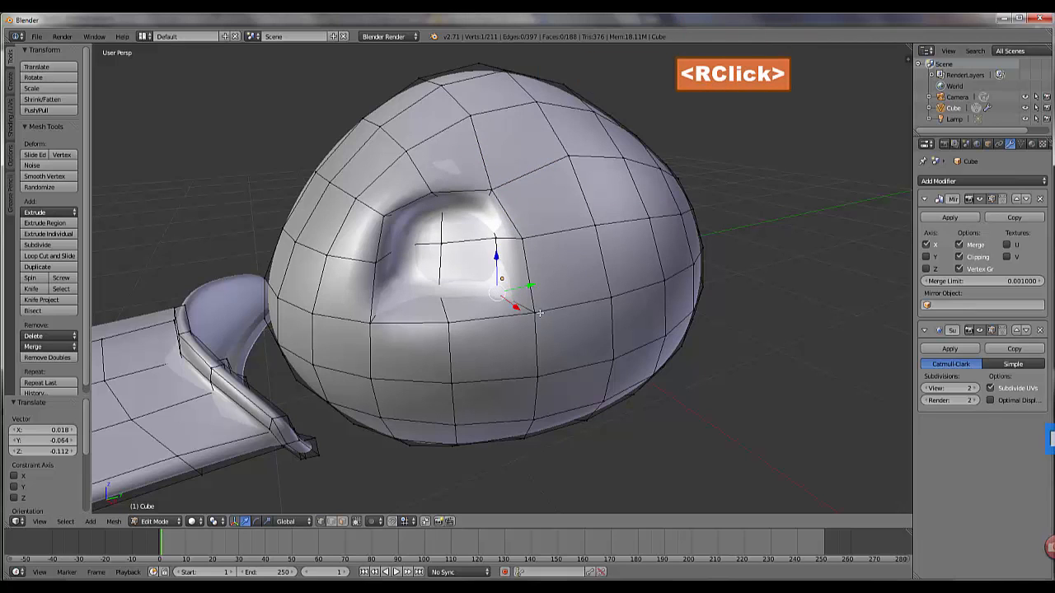
shift+right_click(540, 313)
key(g)
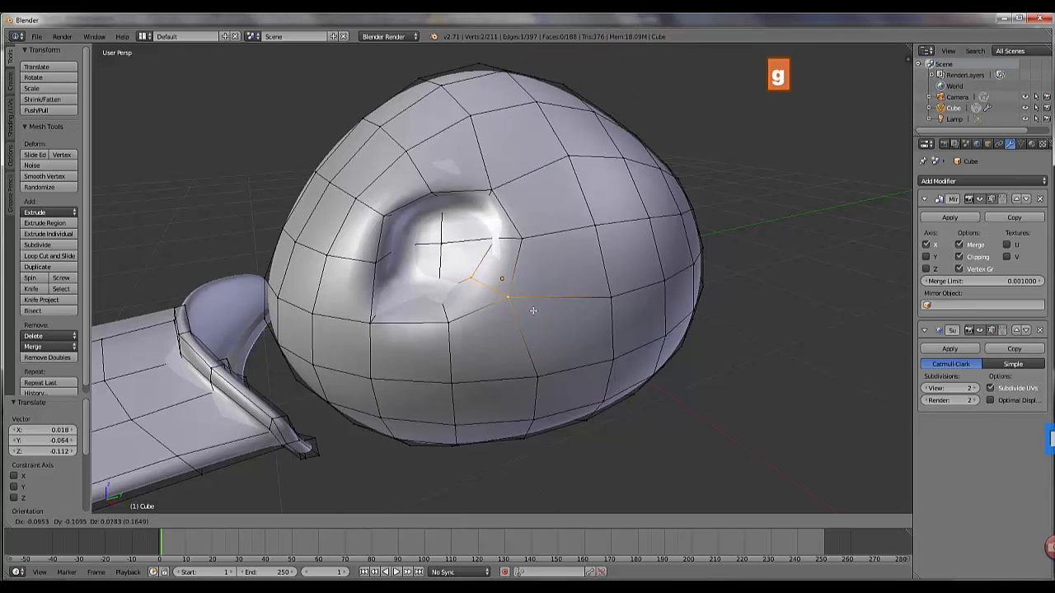
click(528, 318)
- Move the recess's upper front outer and inner corner vertices together by about 0.050, 0.019, -0.085
right_click(381, 217)
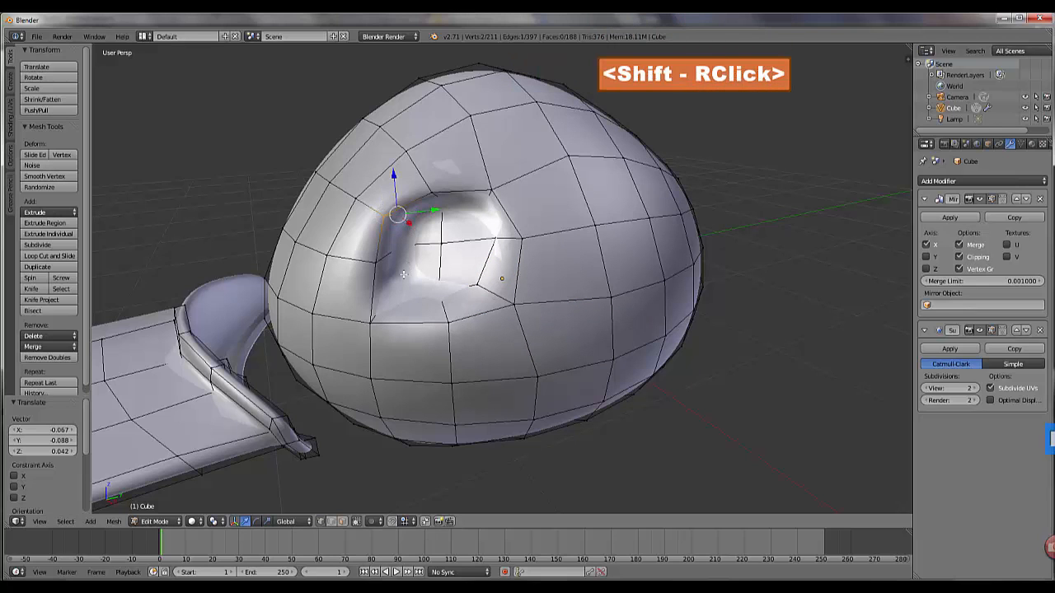
key(g)
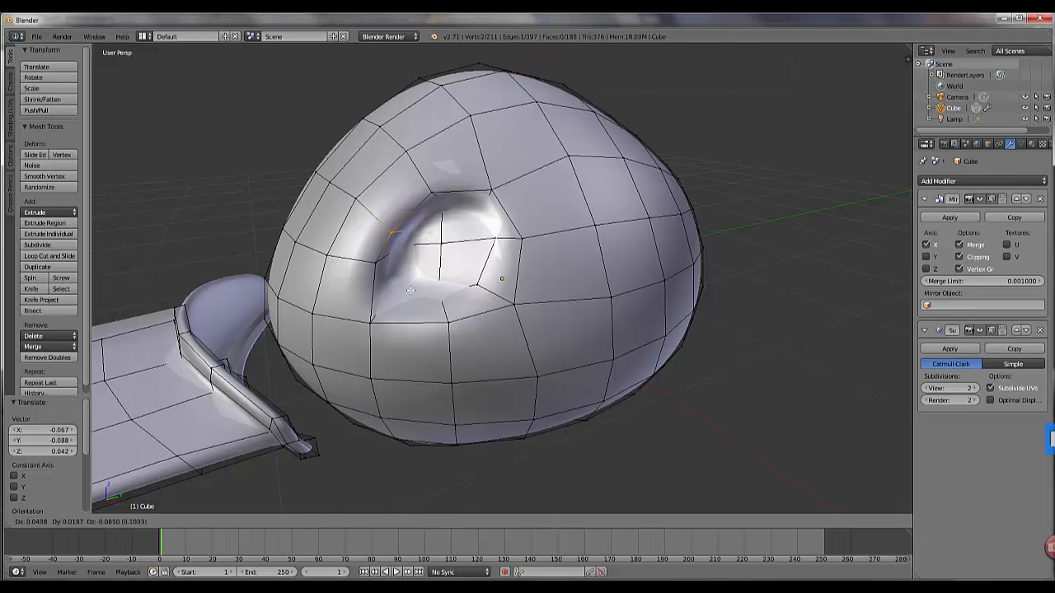
click(412, 319)
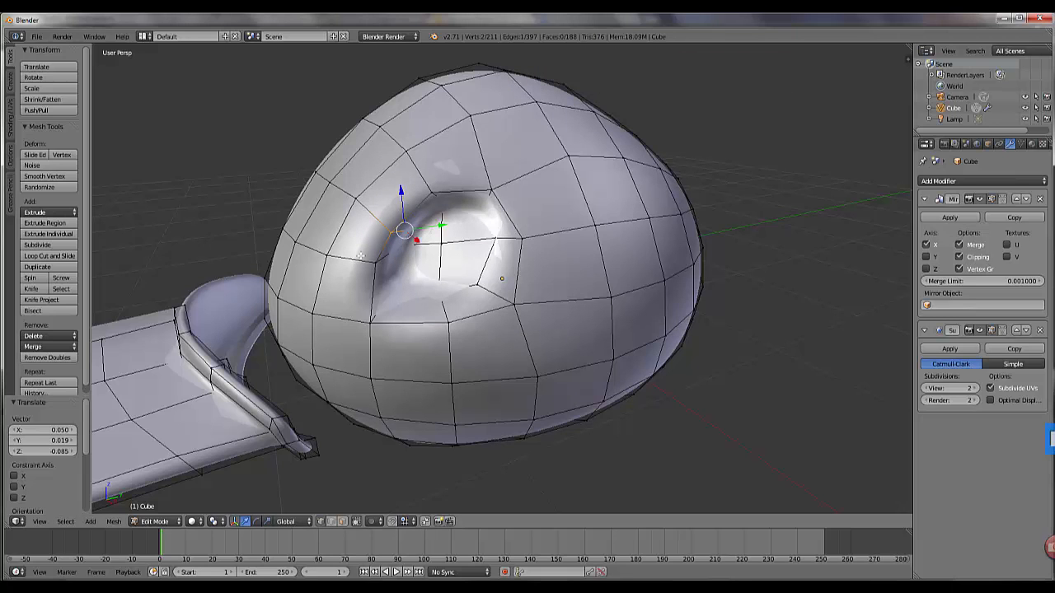
middle_drag(407, 311, 397, 426)
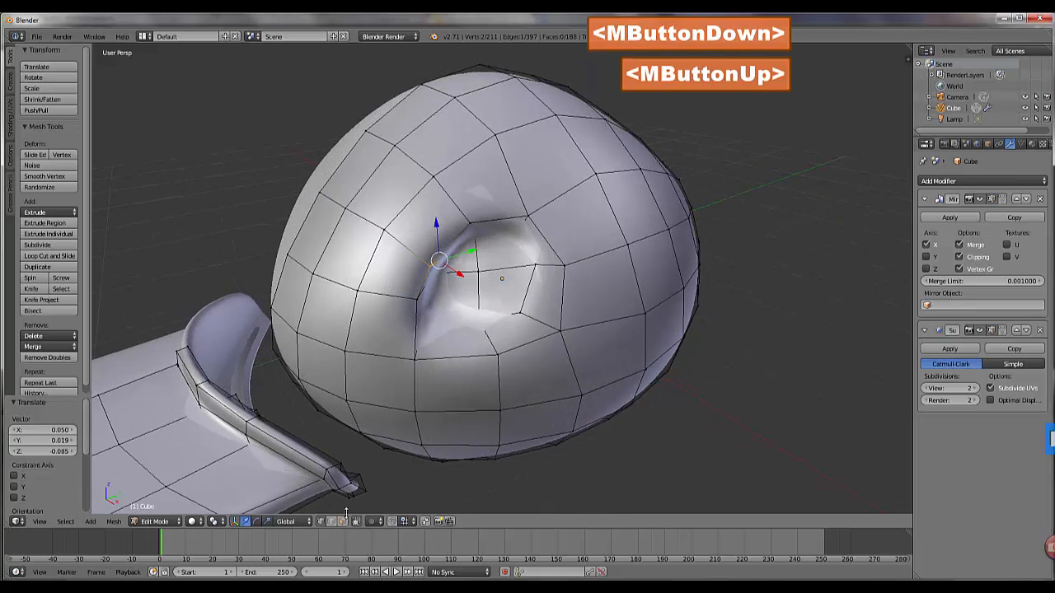
- In face selection, pick the three faces bordering the recess's upper edge and extrude them in place
click(343, 523)
right_click(389, 281)
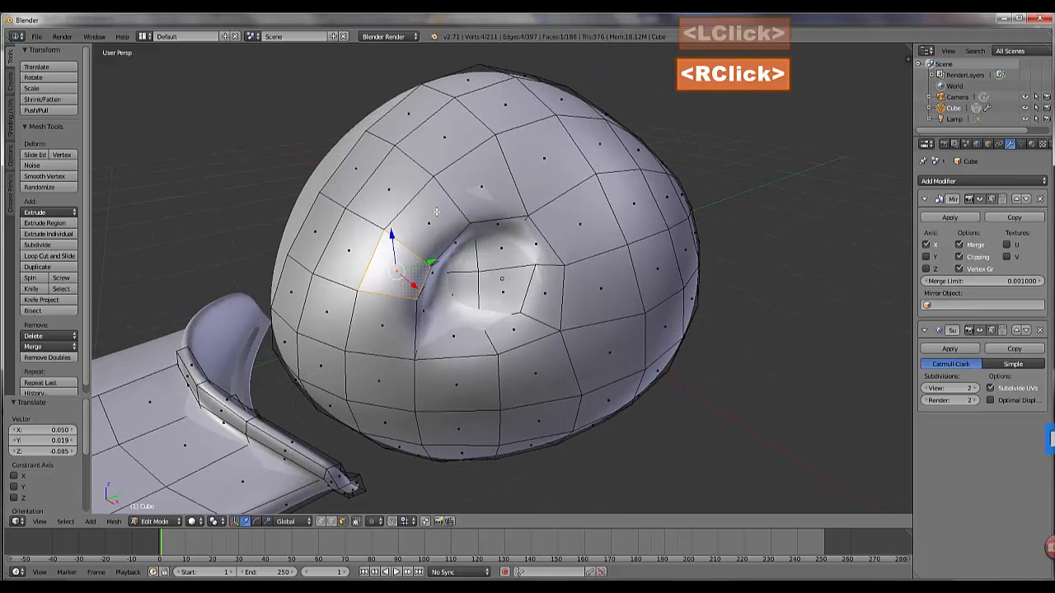
shift+right_click(474, 200)
shift+right_click(473, 200)
middle_drag(474, 200, 419, 333)
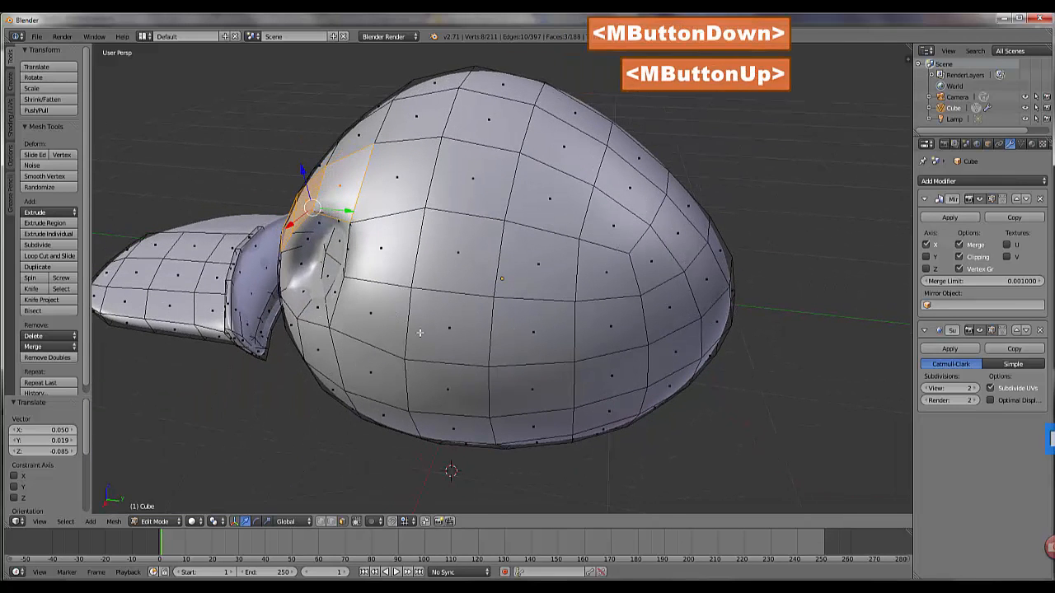
key(e)
click(477, 336)
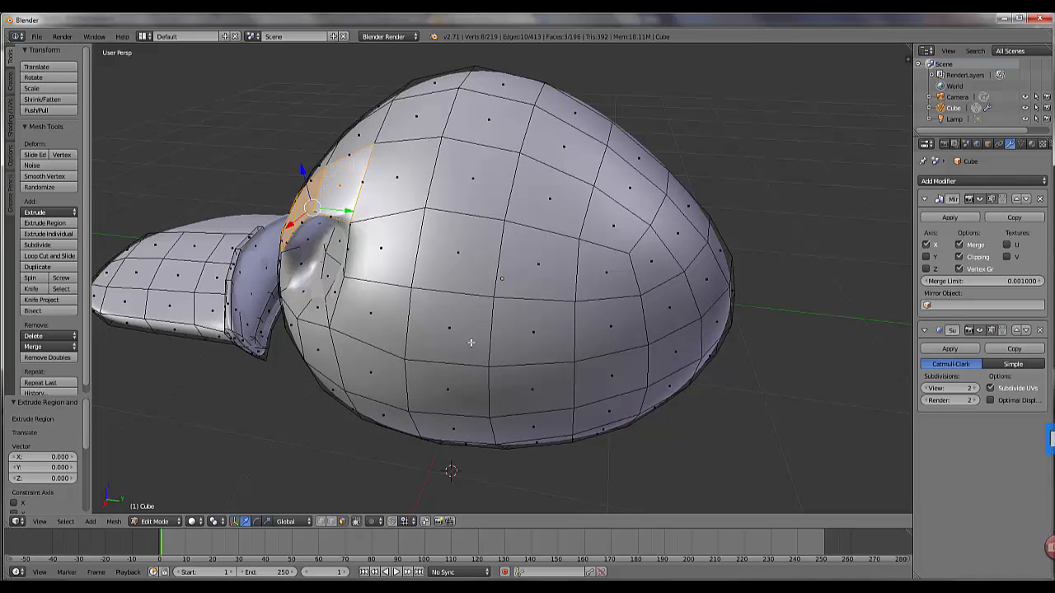
- Move the extruded faces outwards by about -0.009, -0.146, 0.060 and scale them to about 0.729 to form a ridge
key(g)
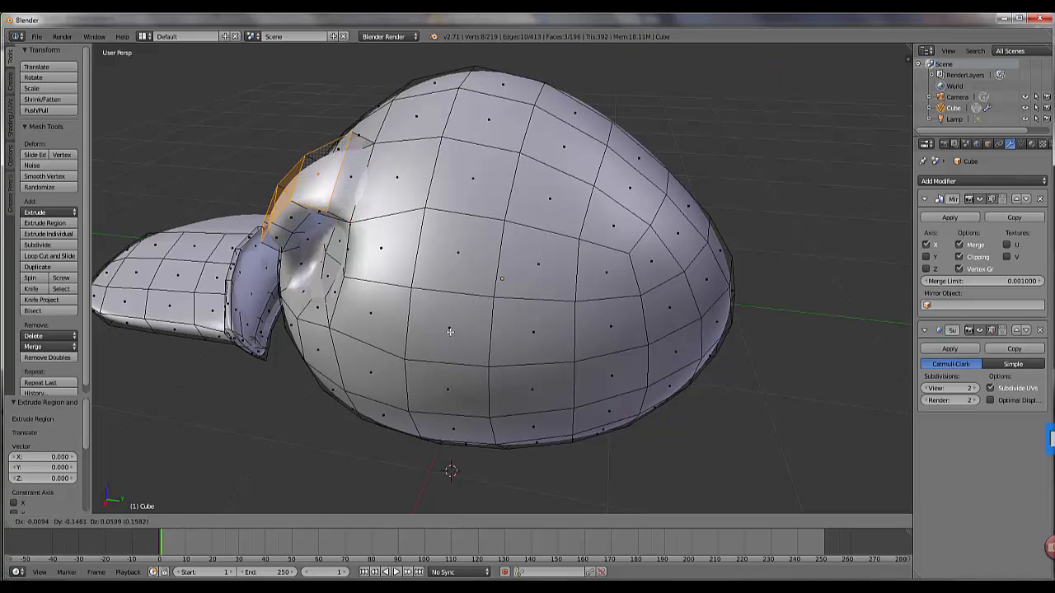
click(449, 331)
middle_drag(450, 331, 428, 314)
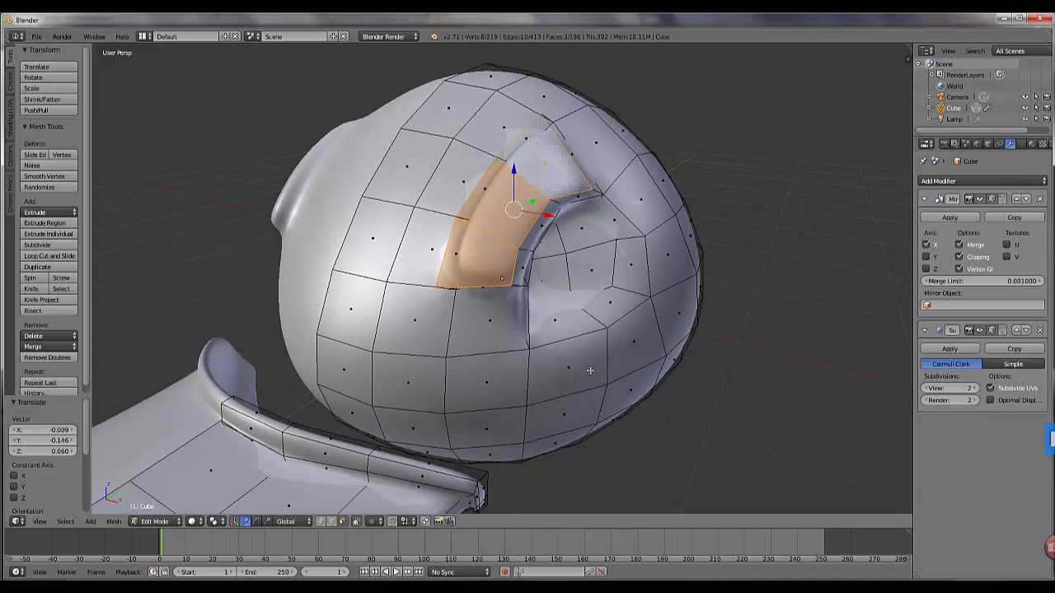
key(s)
click(545, 214)
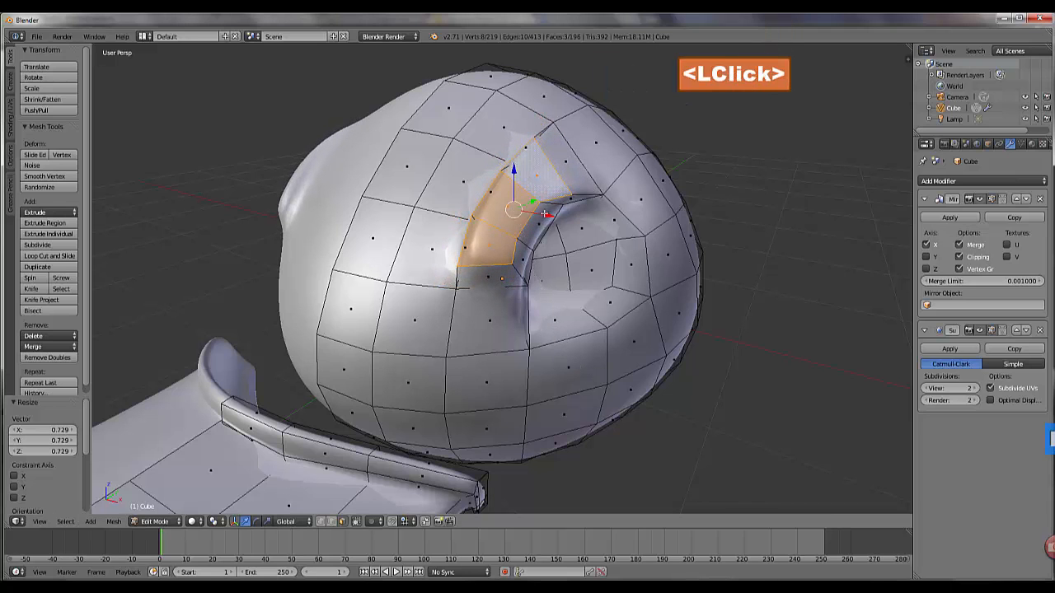
- Move the ridge's rear end face by about 0.016, 0.219, 0.097 to stretch the ridge backwards
right_click(562, 176)
middle_drag(472, 364, 429, 347)
key(g)
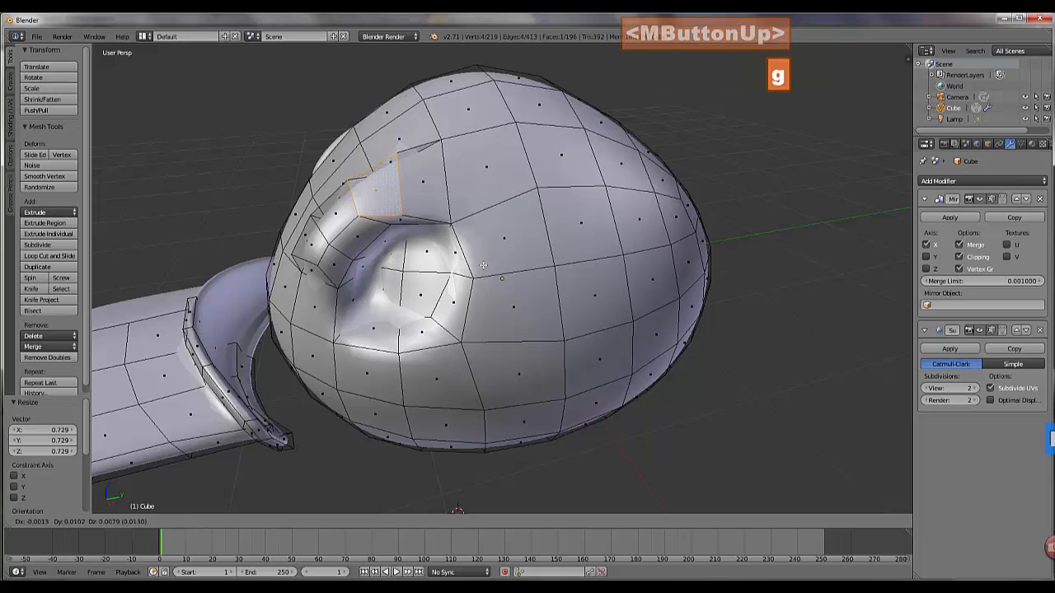
click(427, 264)
- Move the face at the ridge's front end by about 0.035, -0.078, -0.103 to stretch the ridge downwards
right_click(322, 270)
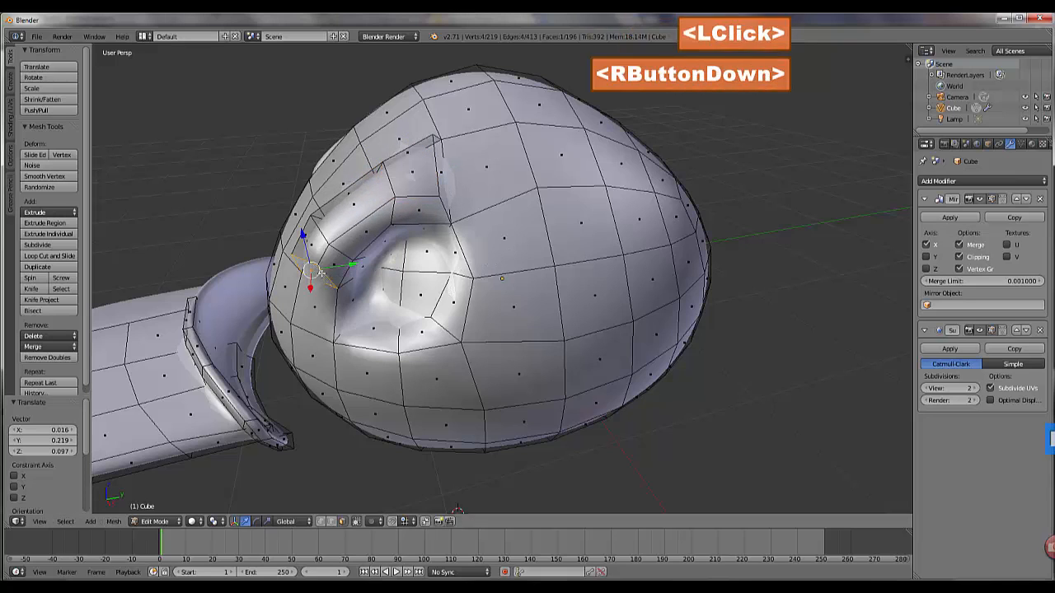
key(g)
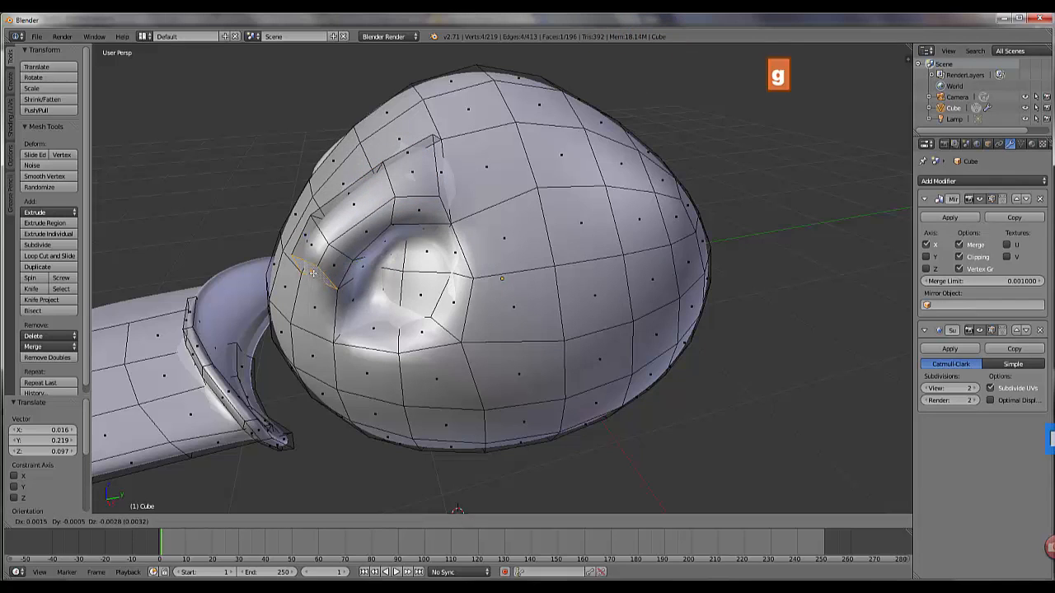
click(338, 298)
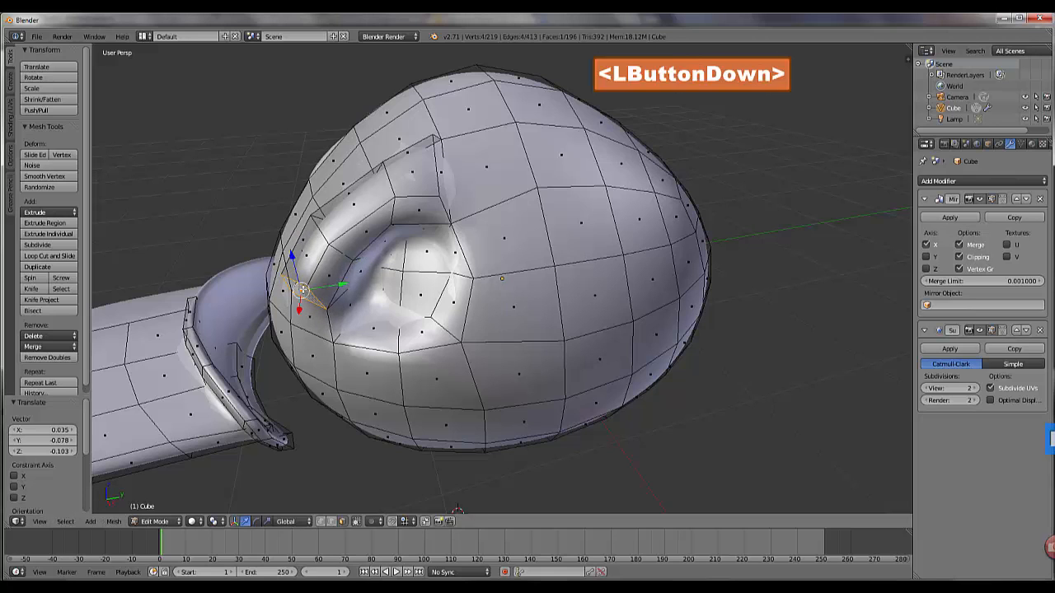
- Scale the face at the ridge's front end to about 0.565 and check the smoothed shape outside mesh editing
key(s)
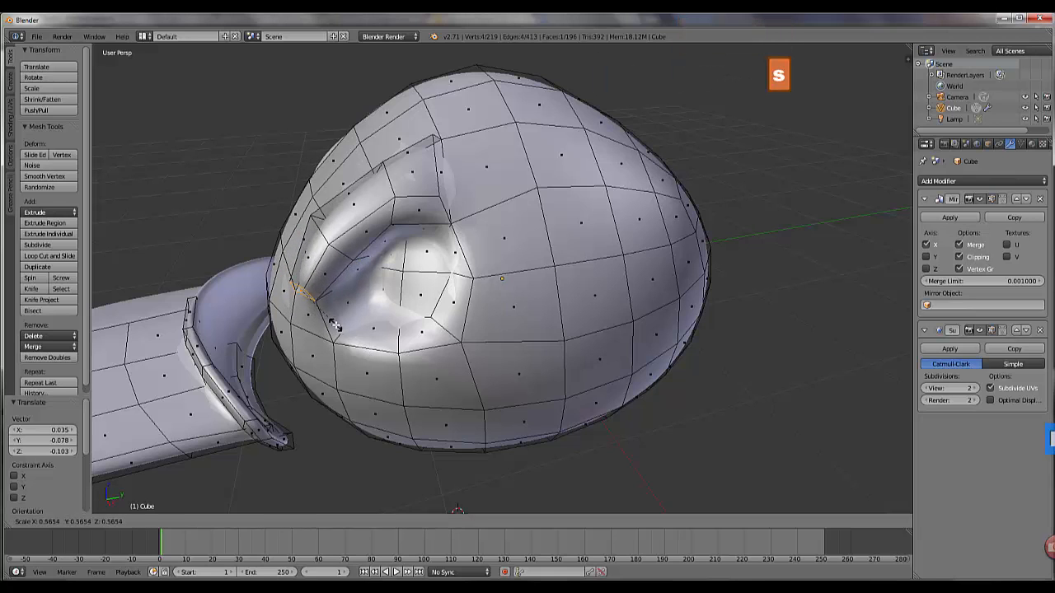
click(339, 328)
key(Tab)
middle_drag(334, 333, 230, 318)
scroll(386, 315, down, 2)
key(Tab)
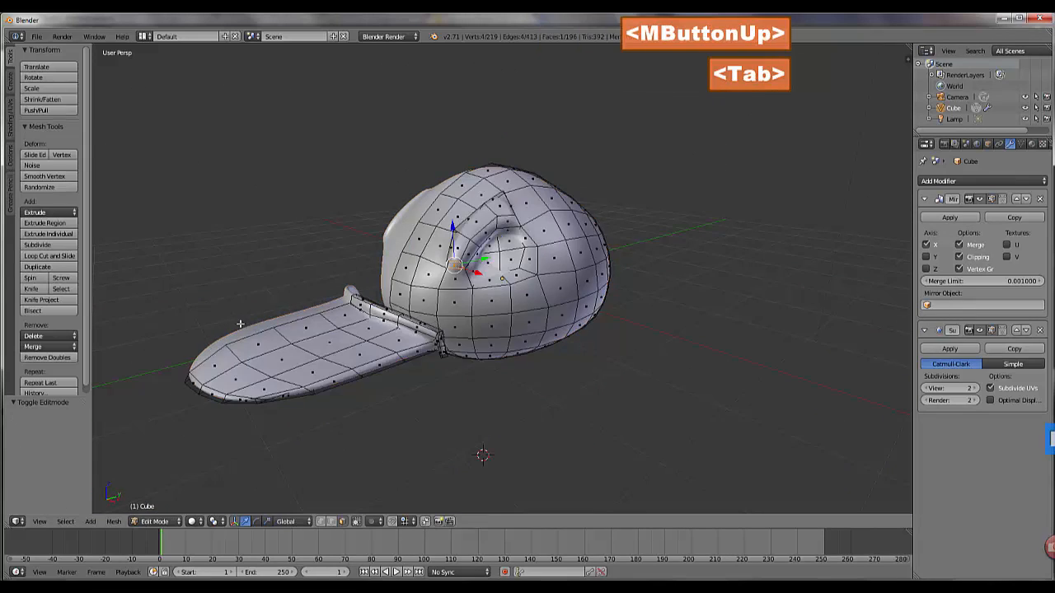
- Select all the faces covering the flat underside of the dome with circle selection
scroll(399, 375, up, 1)
middle_drag(399, 375, 357, 279)
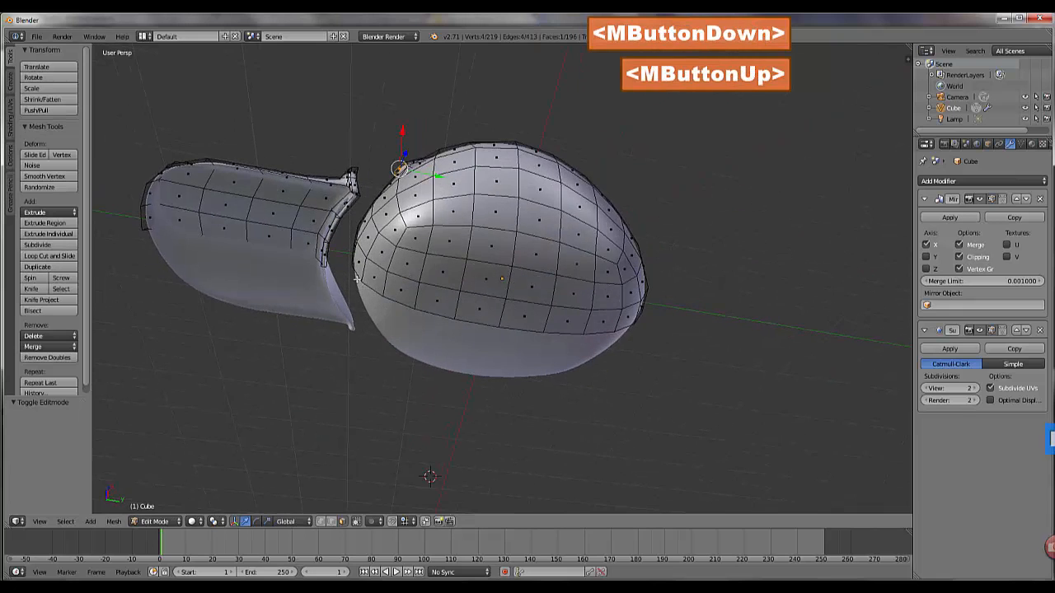
right_click(418, 238)
key(c)
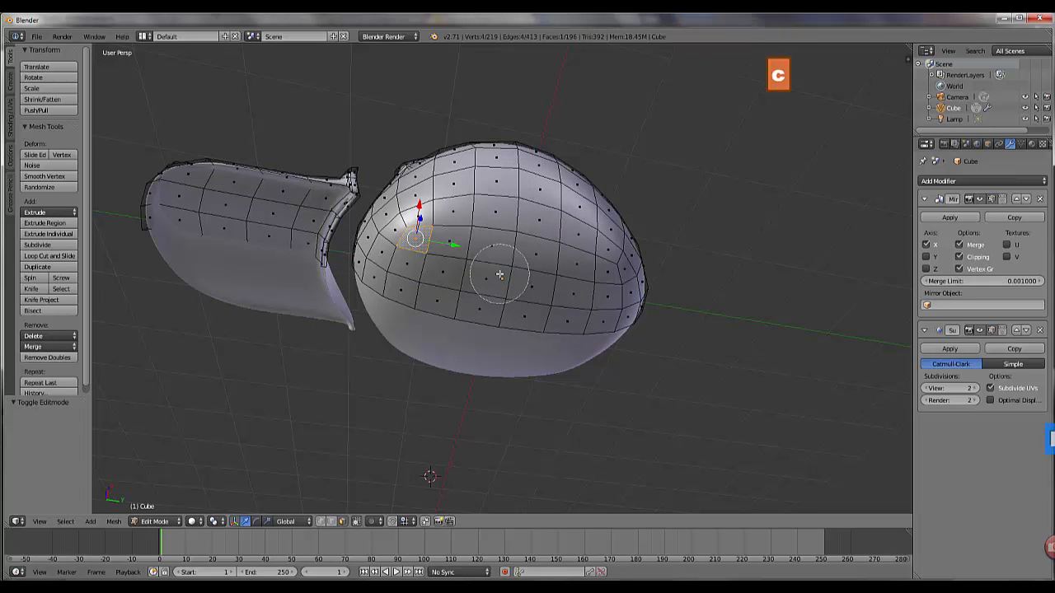
mouse_move(487, 266)
mouse_down()
mouse_move(411, 291)
mouse_move(558, 285)
mouse_move(569, 294)
mouse_up()
middle_click(429, 417)
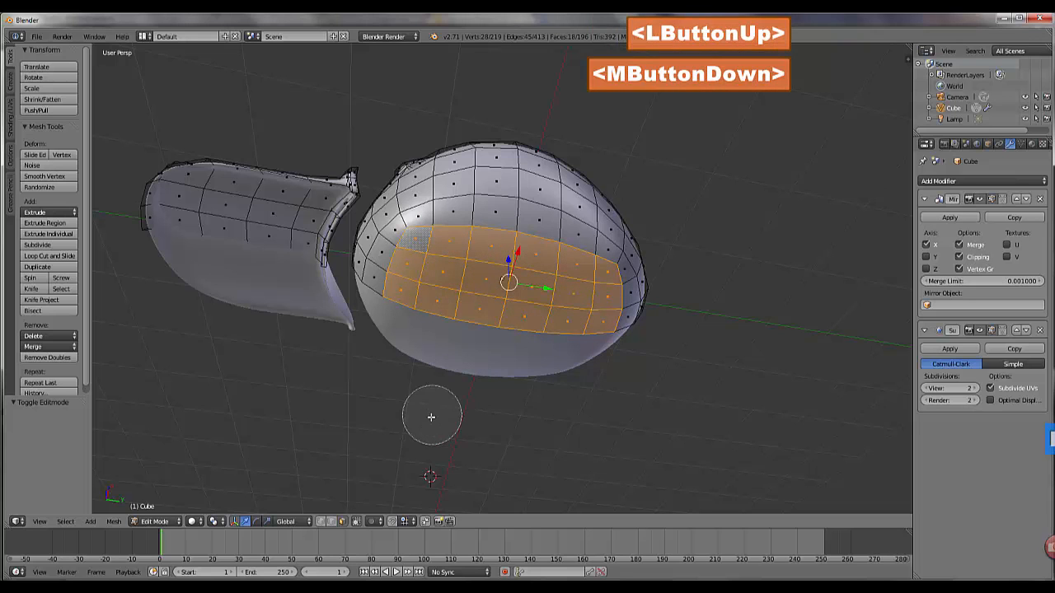
scroll(430, 417, down, 1)
key(Escape)
- Extrude the underside faces in place and move them up about 1.161 along Z to hollow out the dome
mouse_move(430, 417)
middle_down()
mouse_move(405, 452)
mouse_move(440, 428)
middle_up()
key(e)
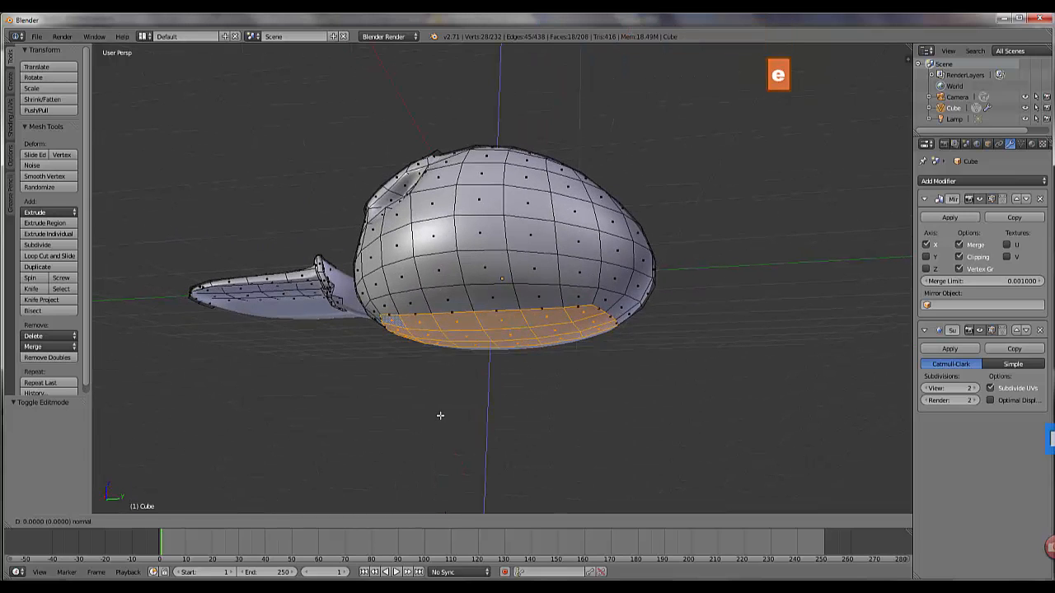
click(440, 416)
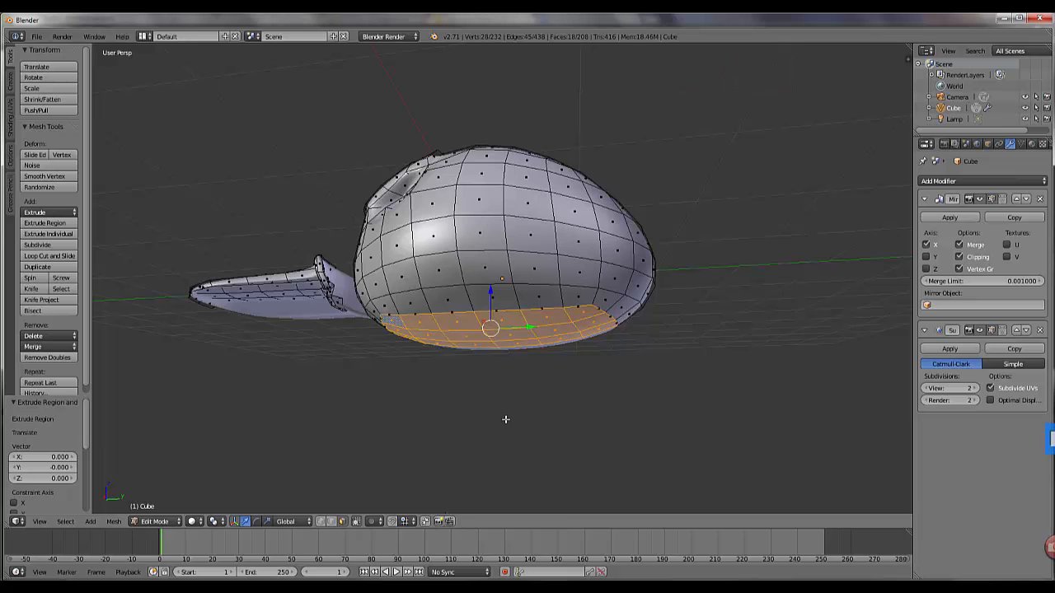
key(g)
key(z)
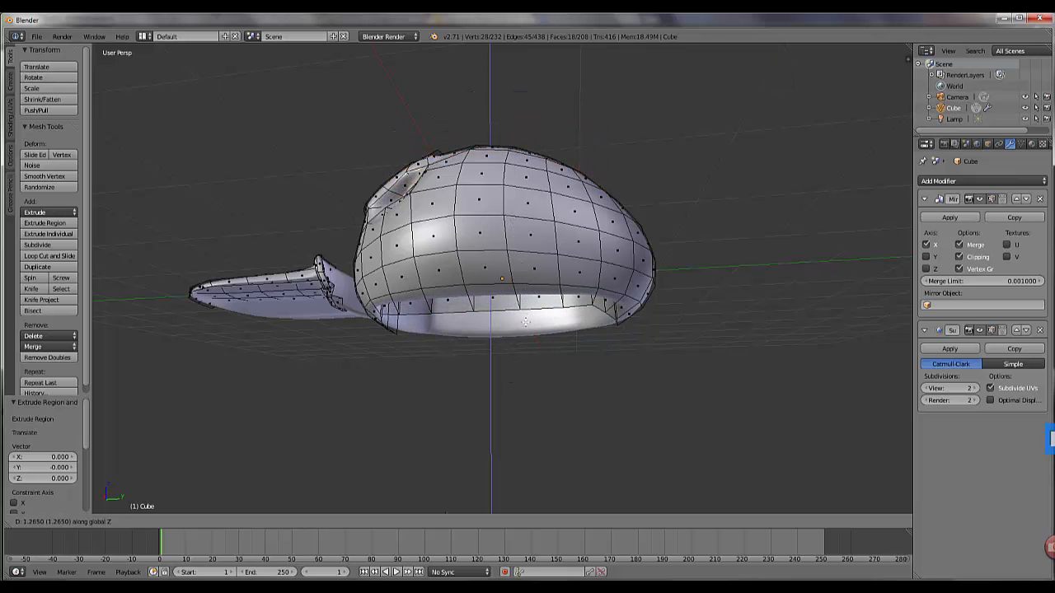
click(526, 327)
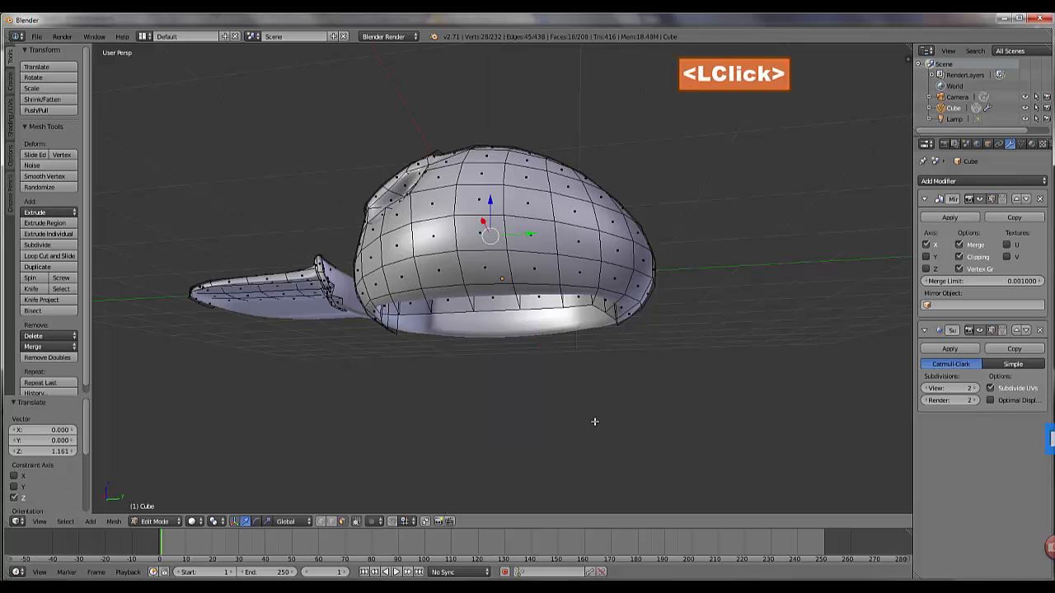
- Scale the inner faces of the hollow to about 0.760 and check the smoothed model outside mesh editing
key(s)
click(558, 386)
middle_drag(563, 420, 596, 456)
scroll(595, 457, down, 3)
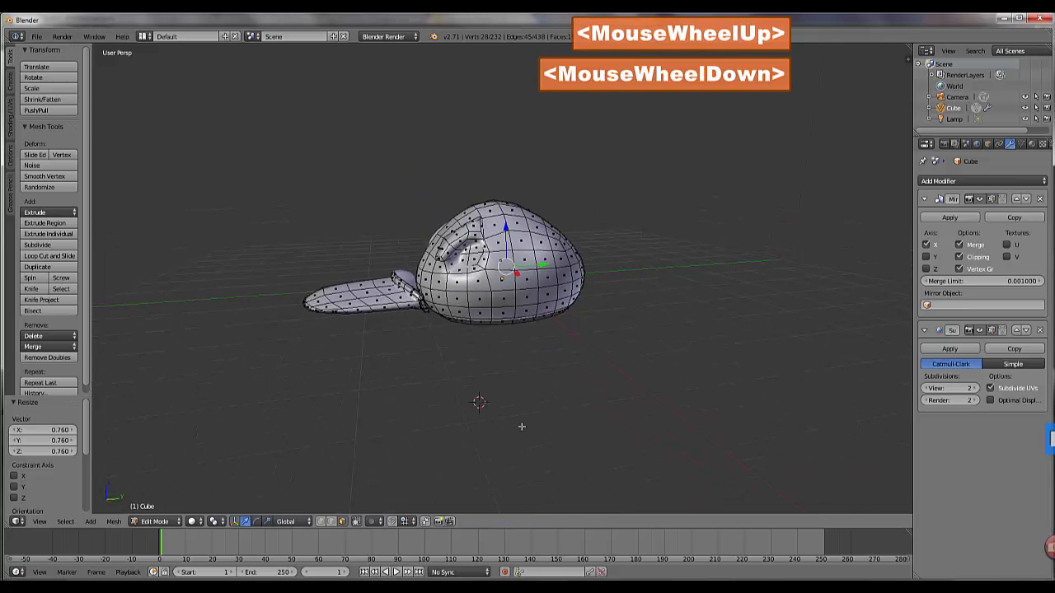
key(Tab)
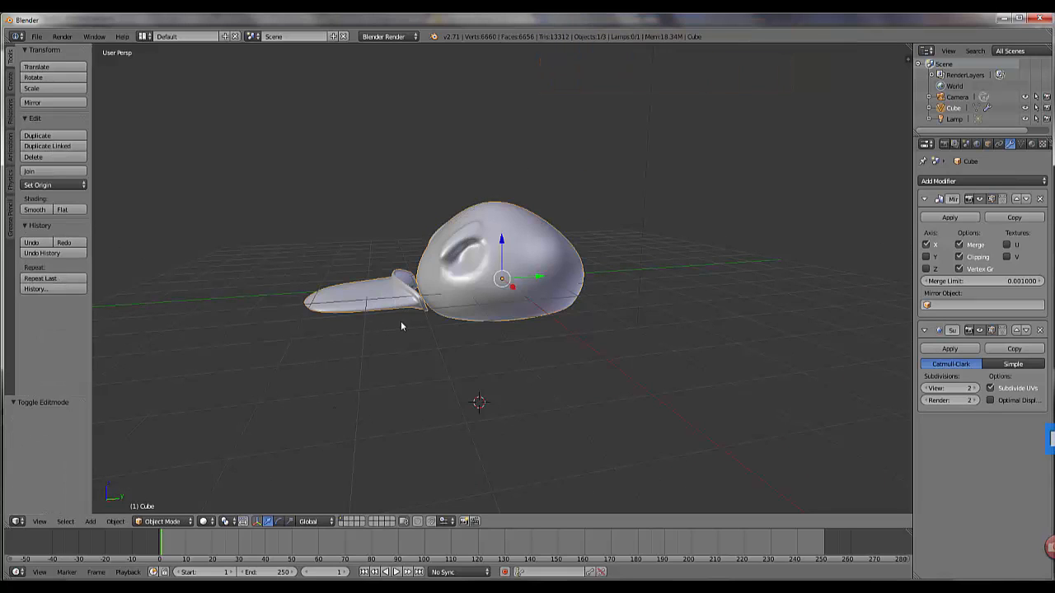
key(Tab)
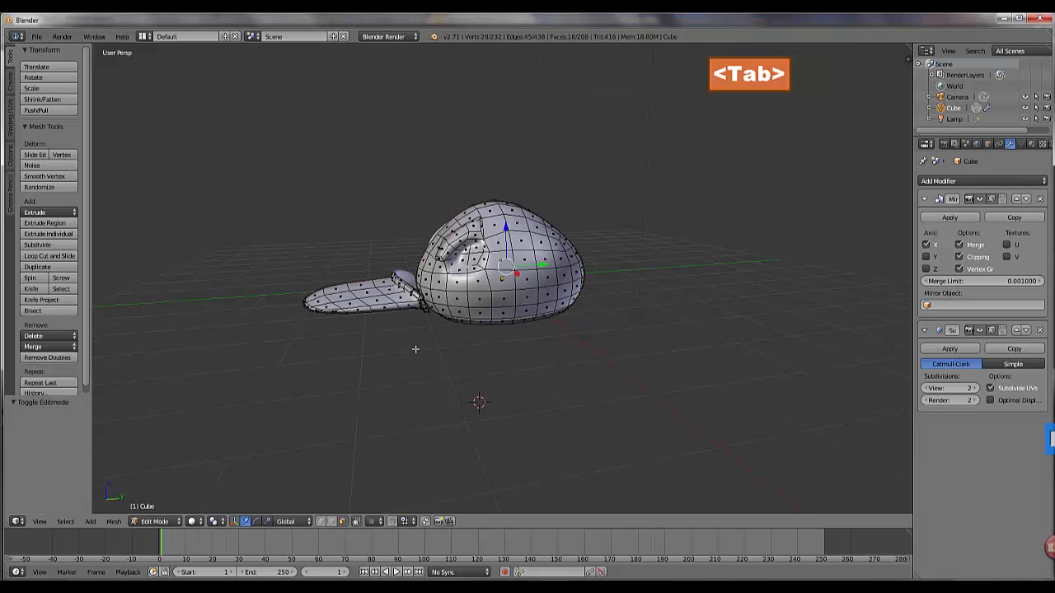
- Select the whole linked brim, shift it along Y against the dome, lower it slightly along Z, and return to Object Mode
right_click(385, 301)
key(ctrl+l)
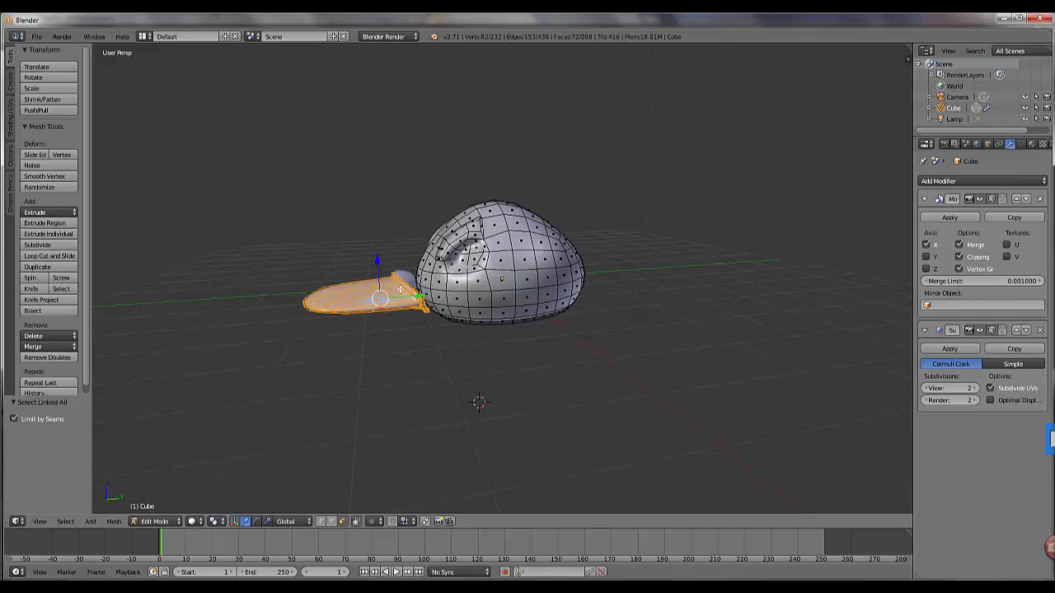
drag(420, 294, 445, 297)
scroll(445, 379, up, 1)
middle_drag(444, 379, 478, 360)
drag(411, 240, 411, 250)
middle_drag(462, 358, 393, 409)
key(Tab)
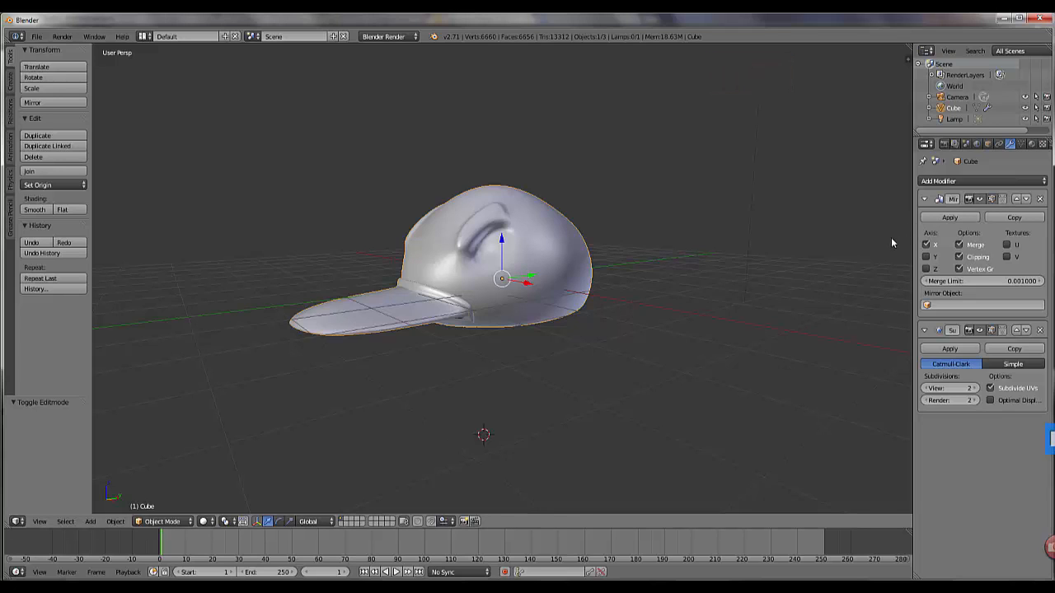
- Turn off Grease Pencil, collapse the property sections above the object's name, and rename the object Hat
key(n)
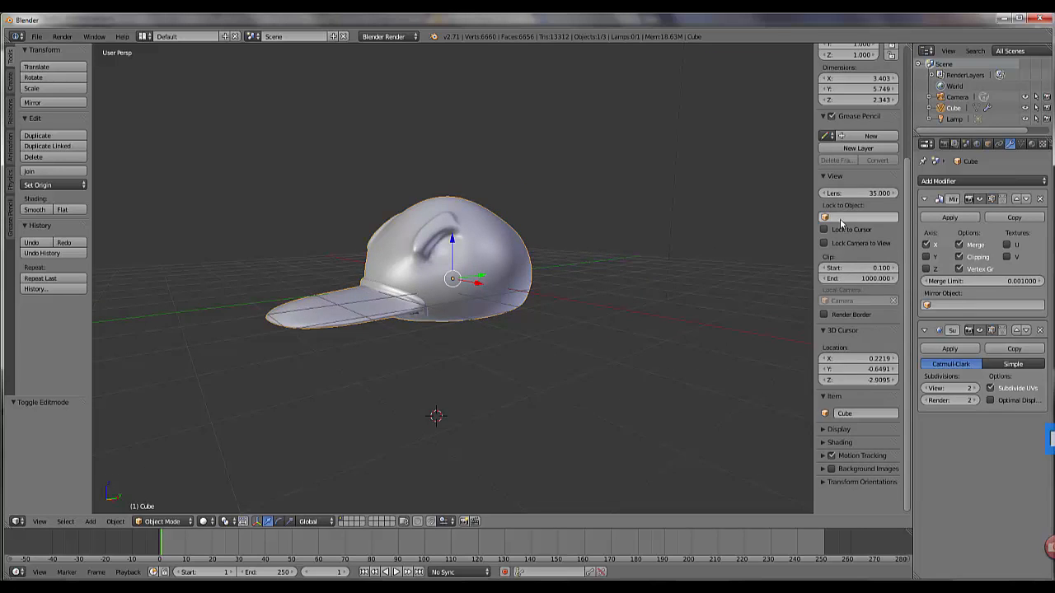
click(824, 176)
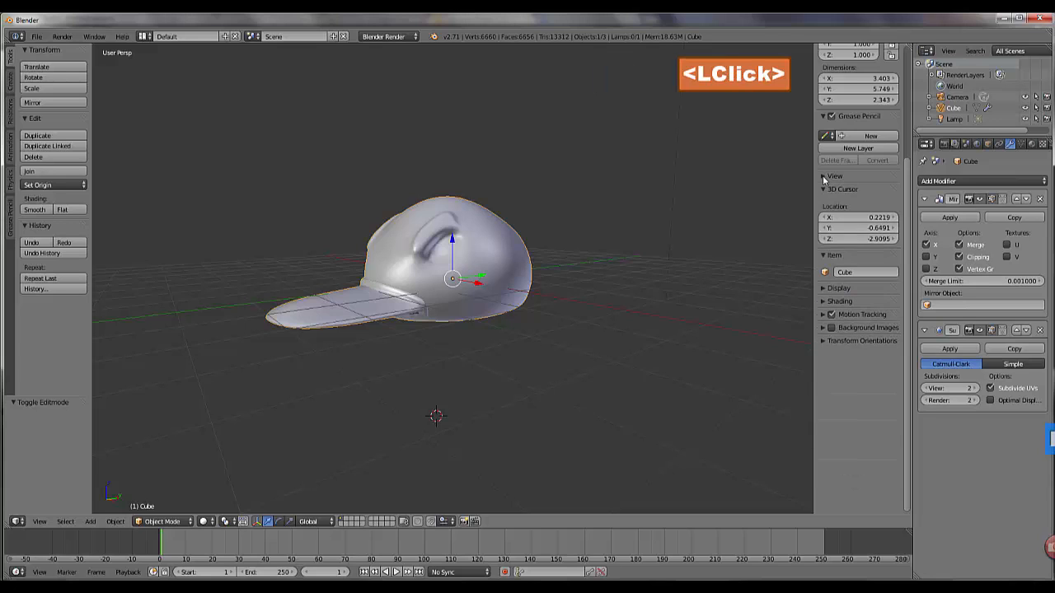
click(823, 189)
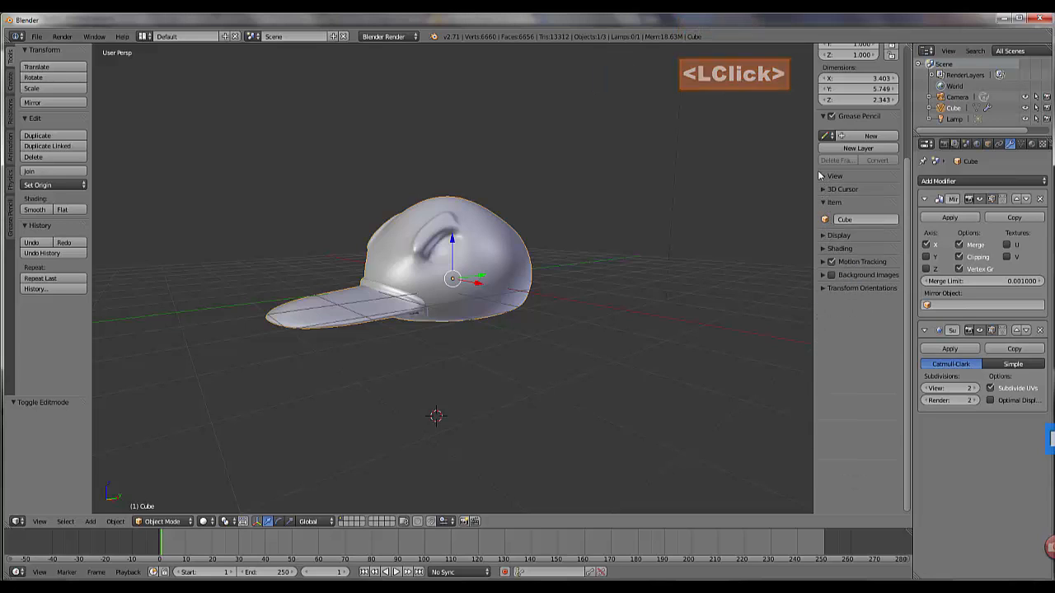
click(831, 116)
scroll(860, 467, up, 4)
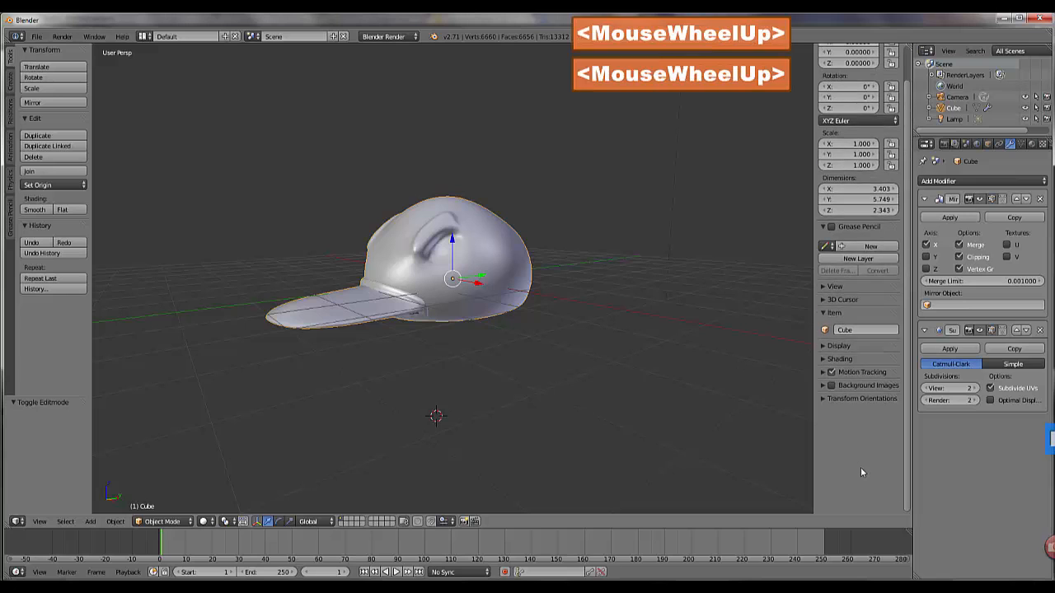
click(824, 51)
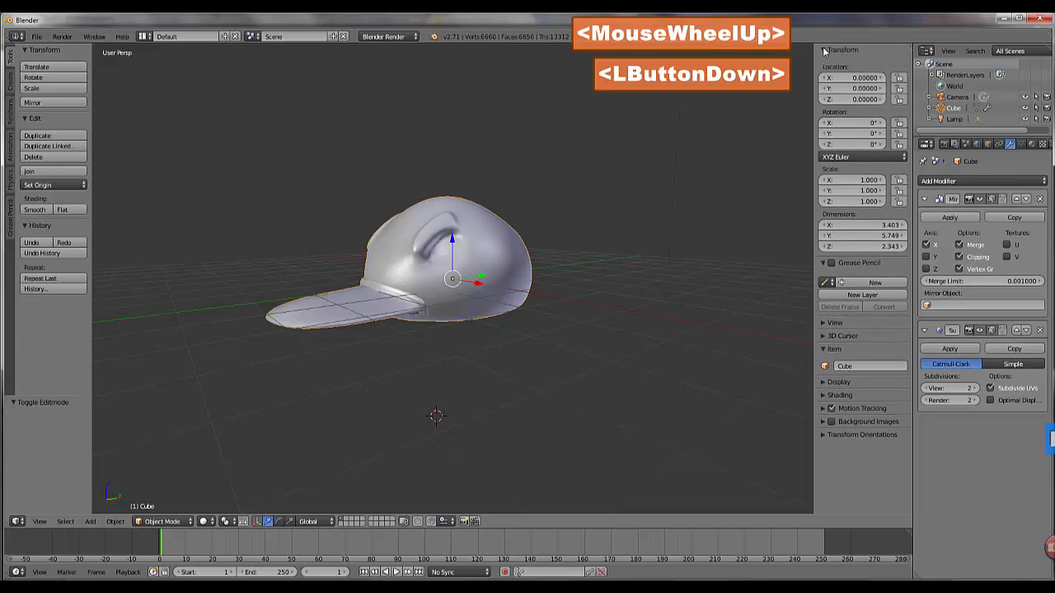
click(822, 64)
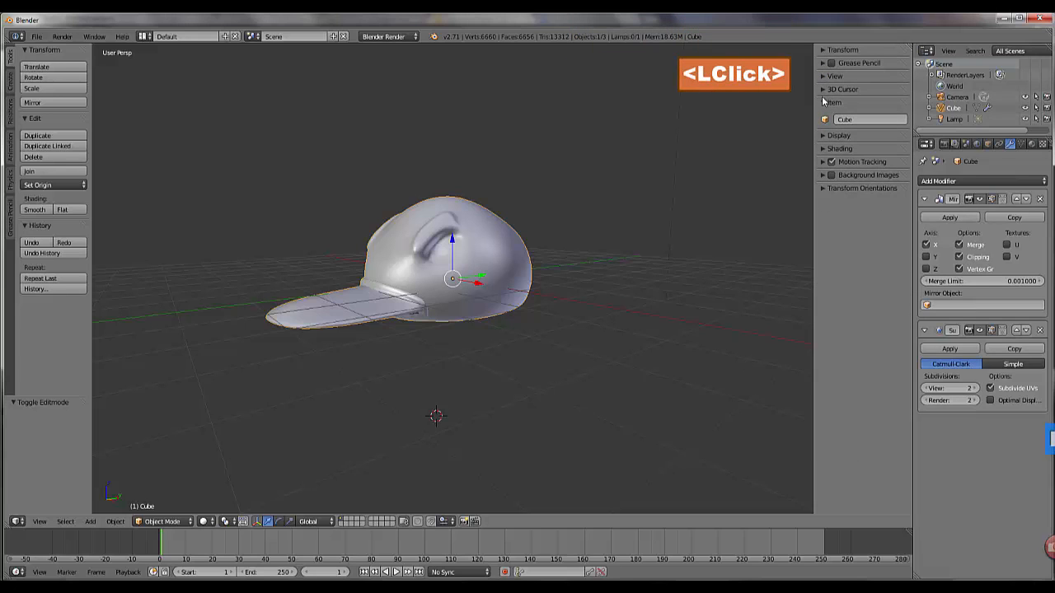
click(899, 120)
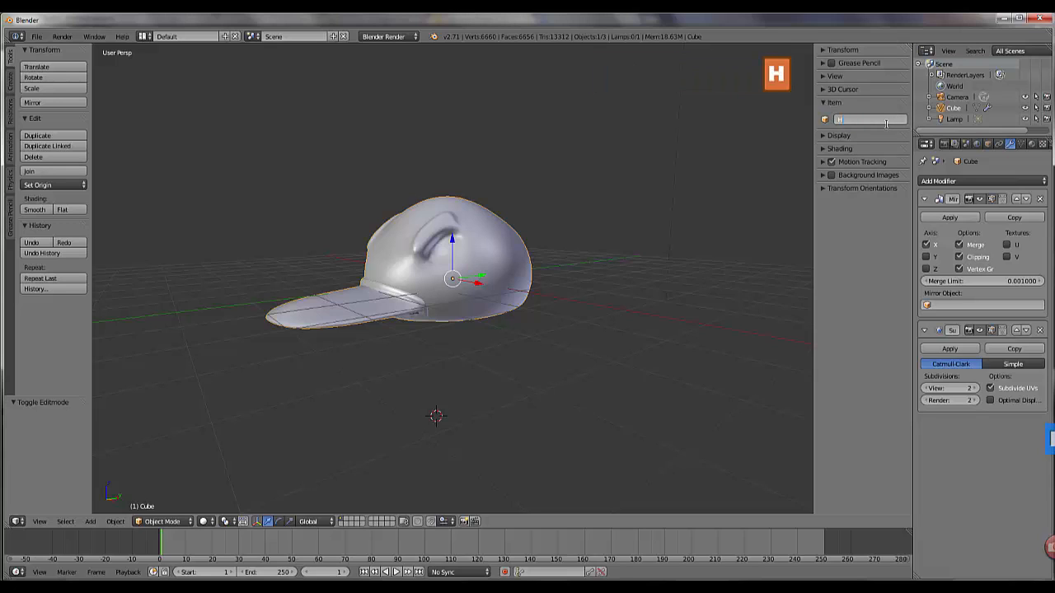
key(Return)
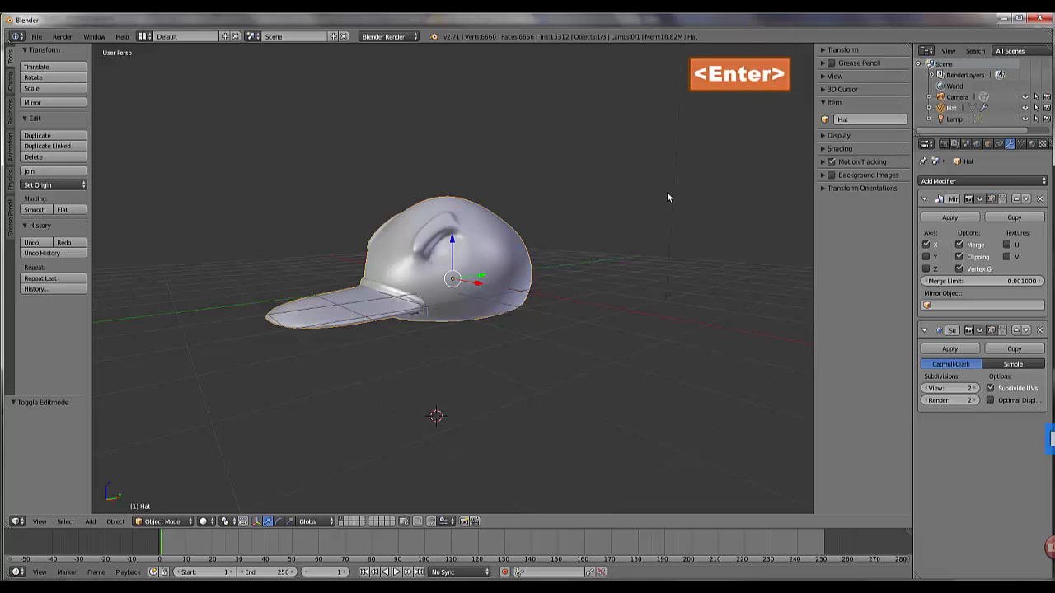
- Save the file as Hat.blend in the Snaomanproject2demo folder
click(36, 36)
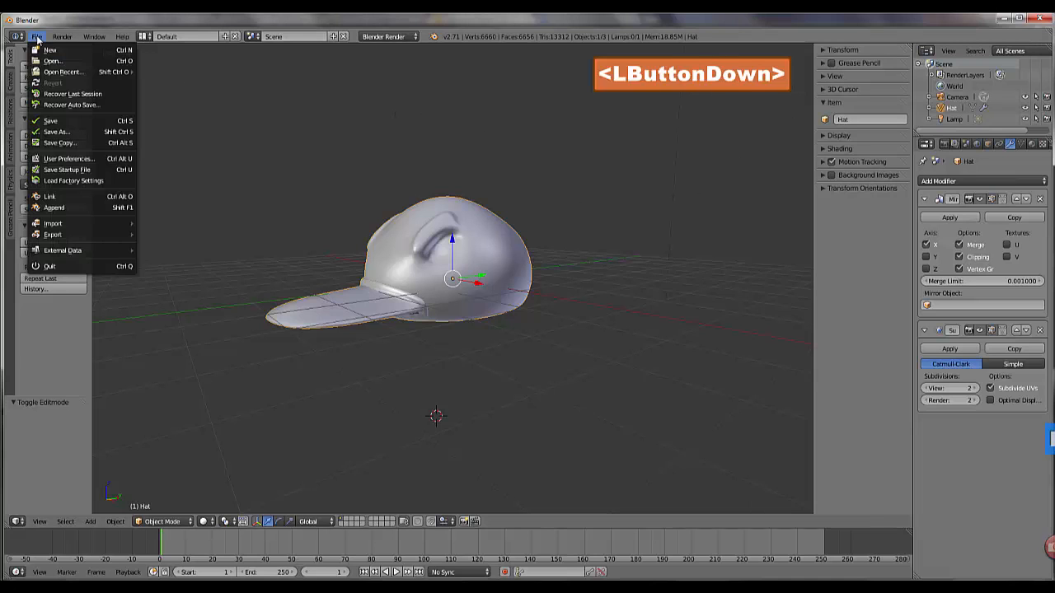
click(53, 132)
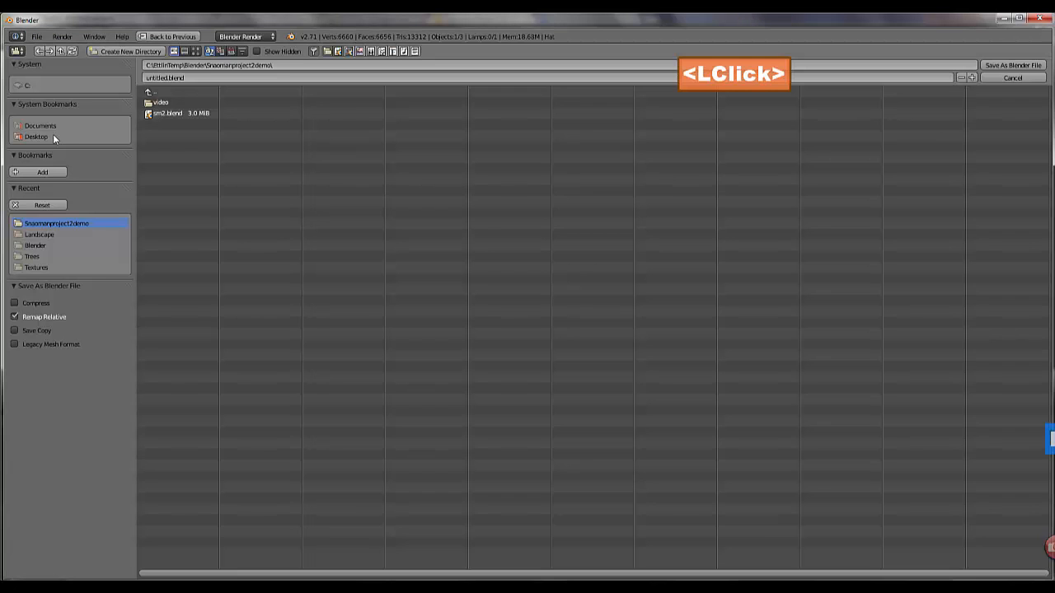
click(189, 77)
text(Hat)
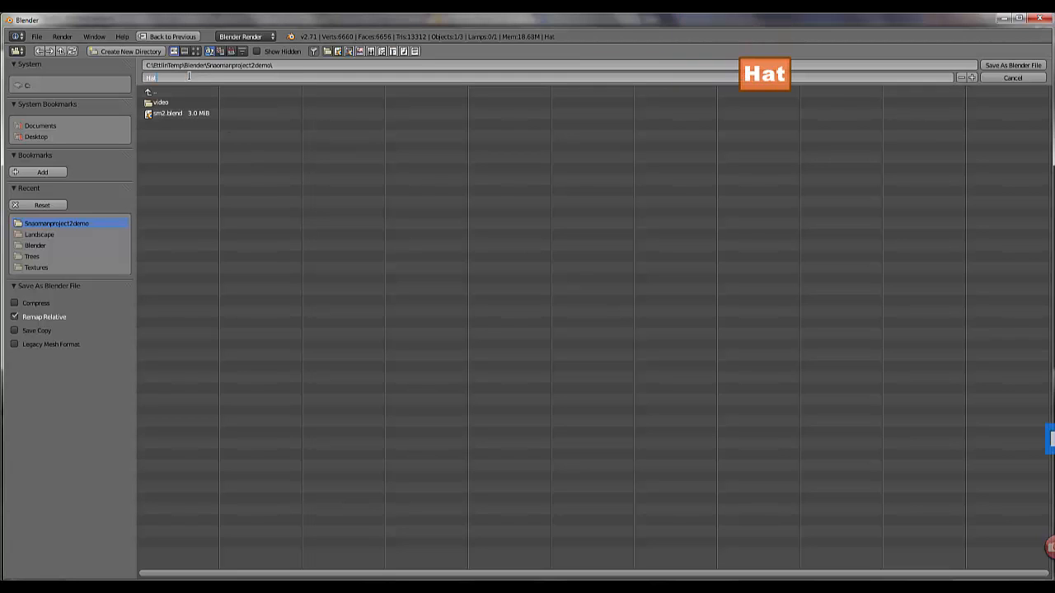
key(Return)
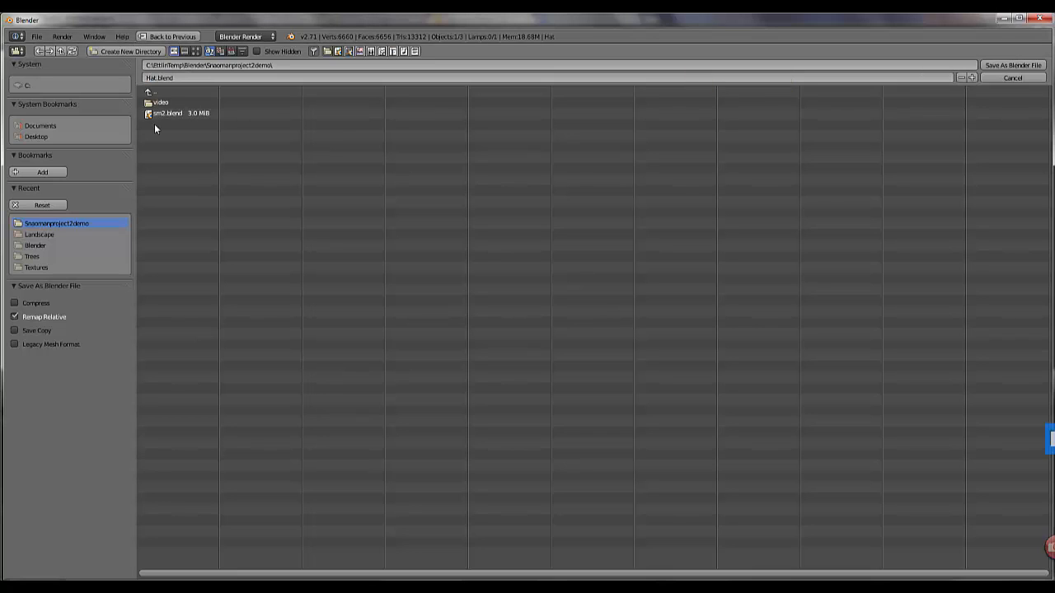
click(1012, 65)
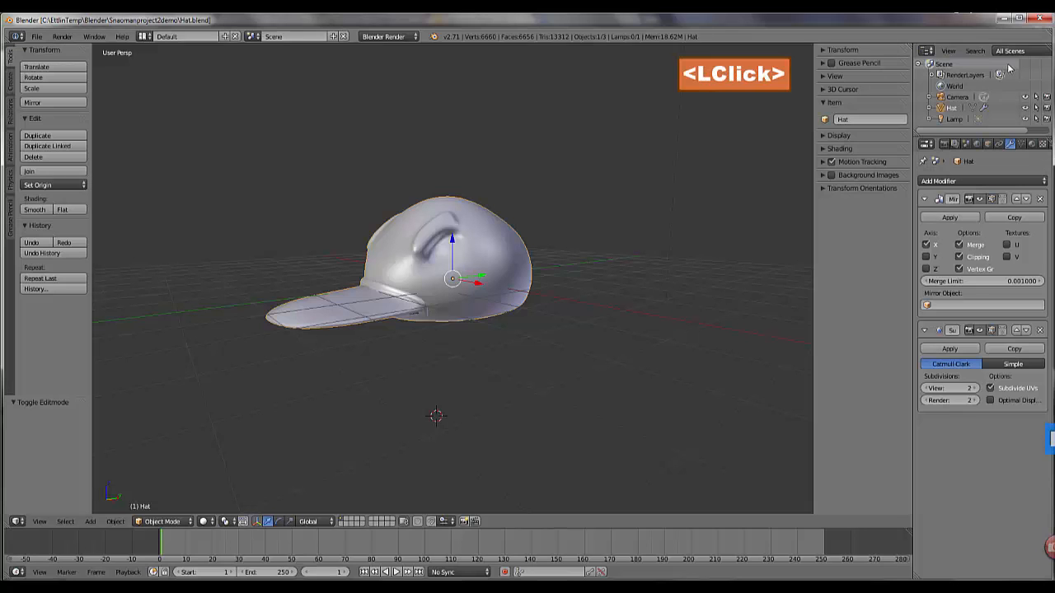
- Open sm2.blend from the same folder and select the snowman's head sphere
click(36, 36)
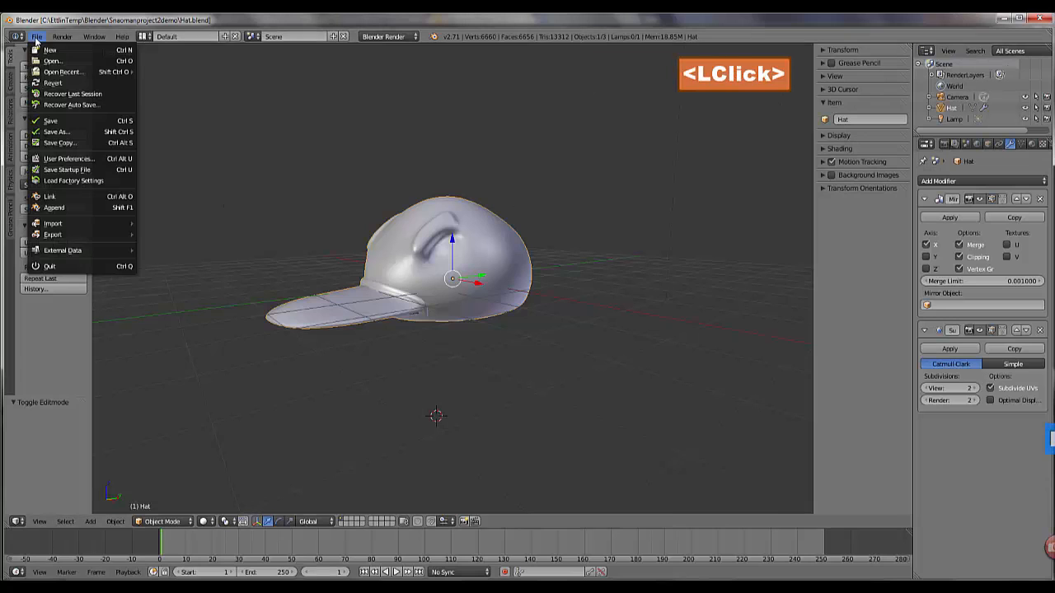
click(51, 62)
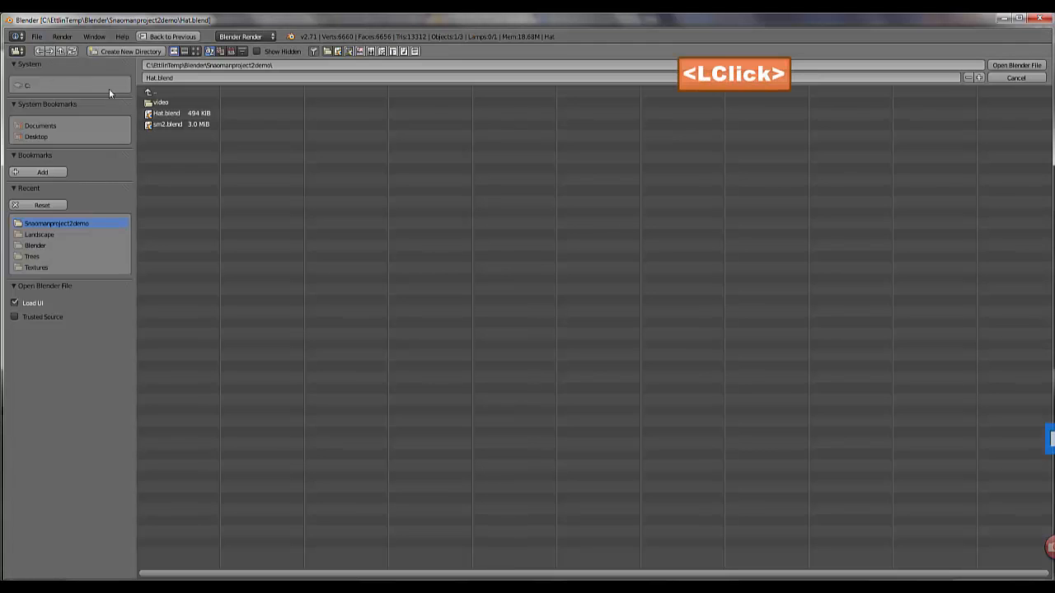
double_click(150, 124)
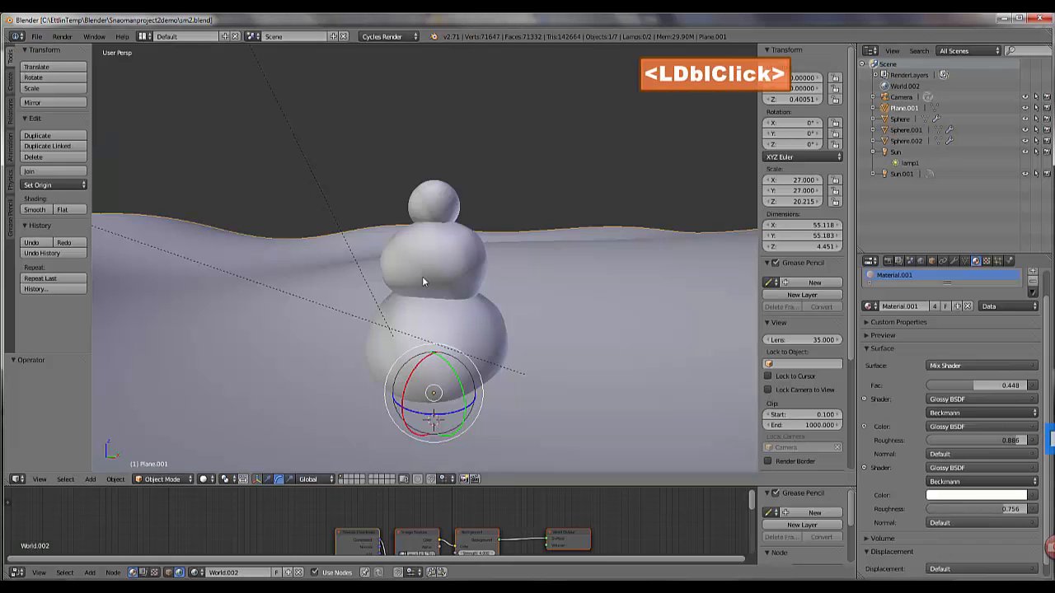
scroll(354, 210, down, 2)
right_click(431, 215)
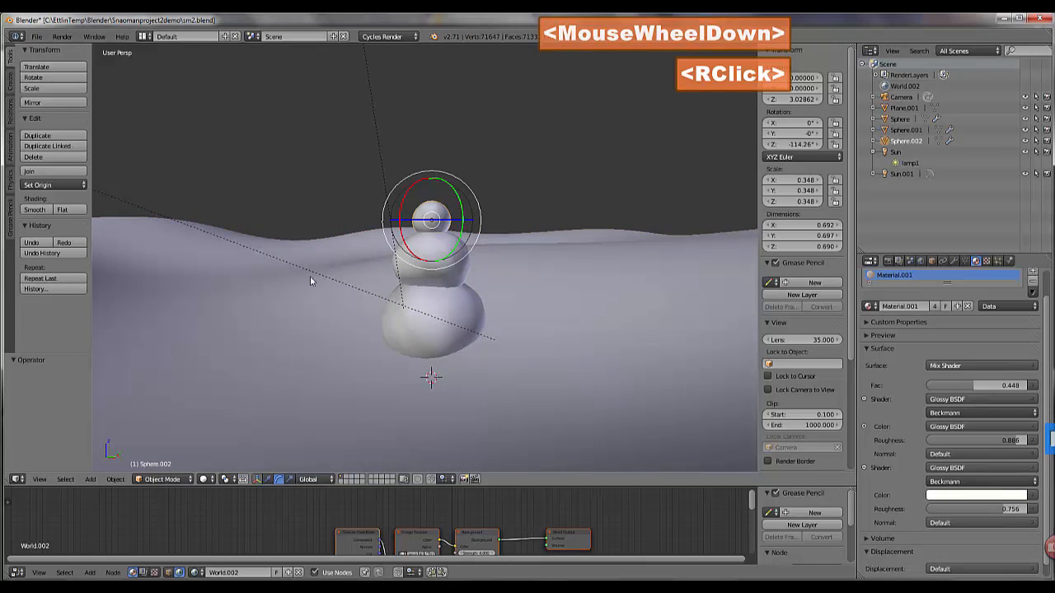
scroll(270, 330, down, 1)
middle_drag(257, 275, 212, 163)
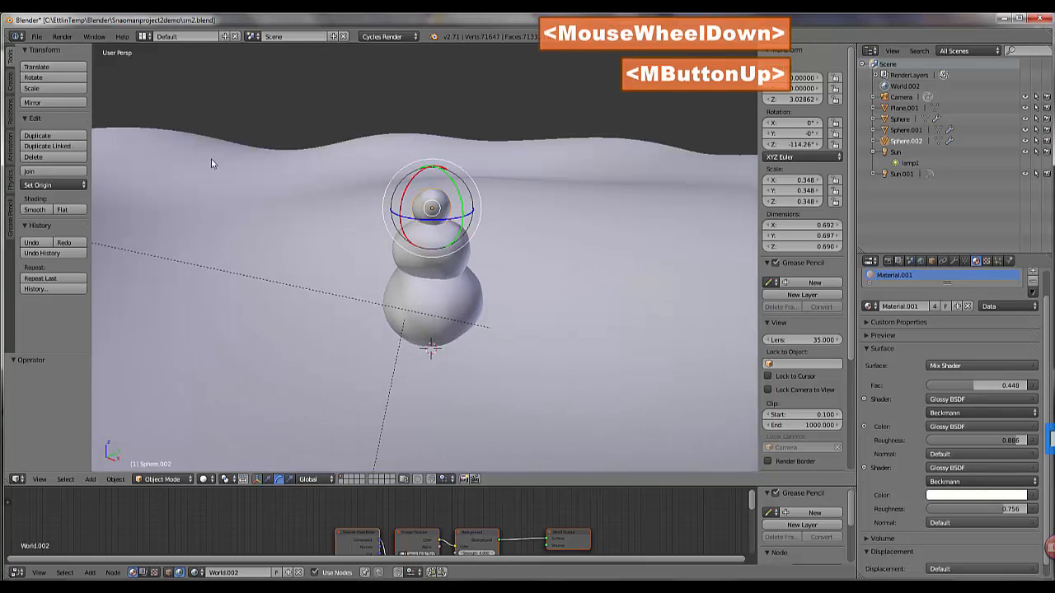
- Append the Hat object from Hat.blend into the snowman scene
click(35, 39)
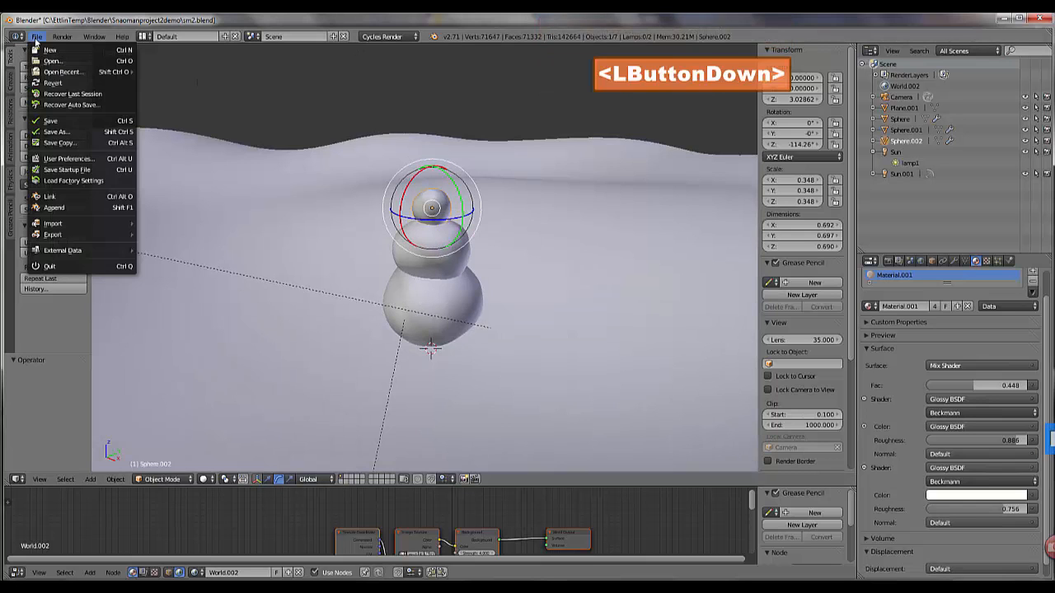
click(51, 208)
click(165, 125)
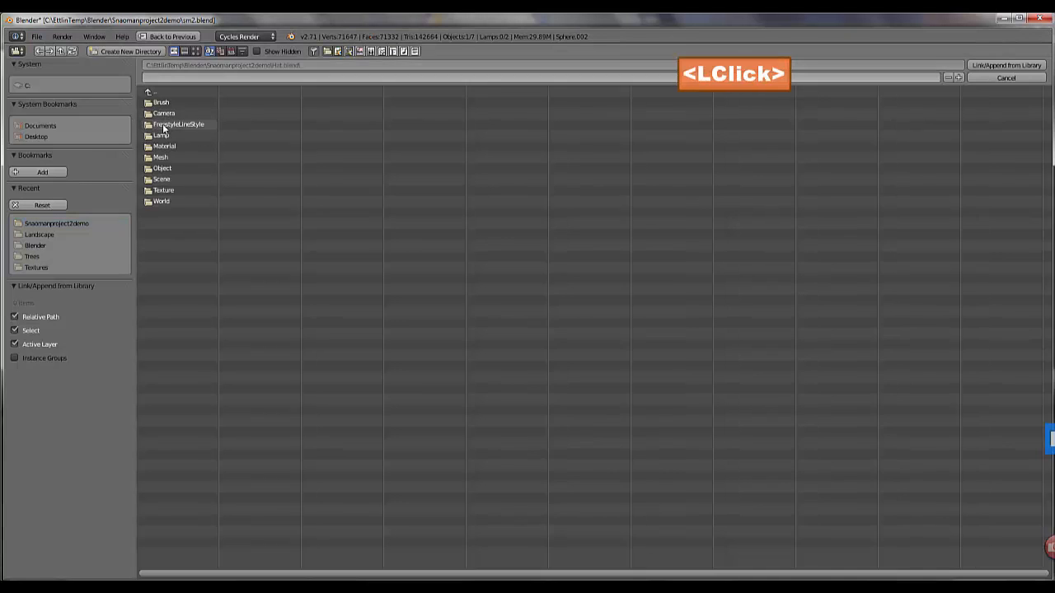
click(162, 168)
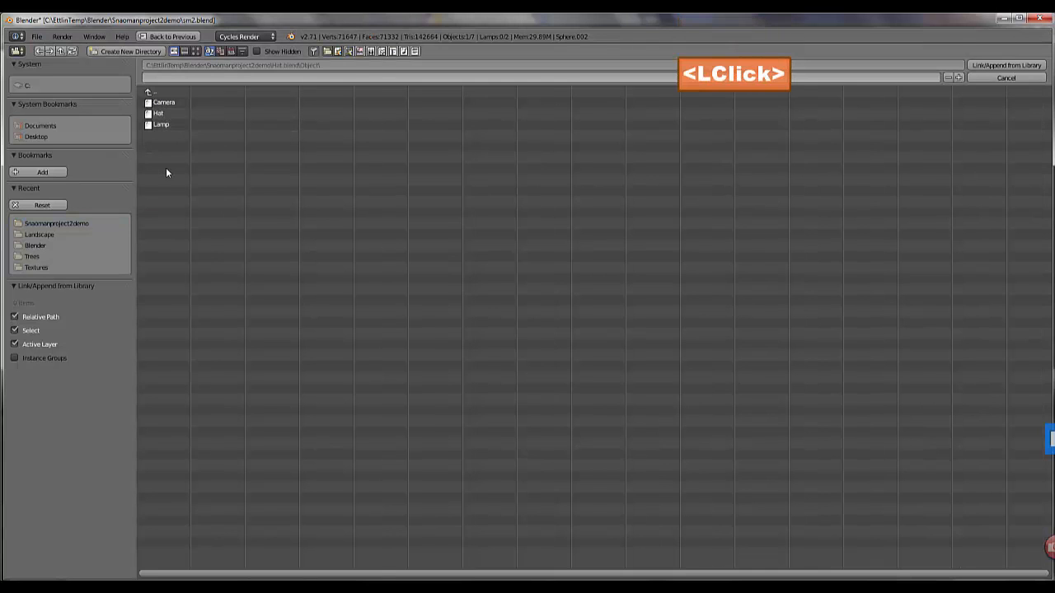
double_click(152, 113)
- Raise the appended hat about 3.58 units along Z above the snowman's head and scale it down uniformly by about 0.283
middle_drag(271, 276, 459, 318)
key(g)
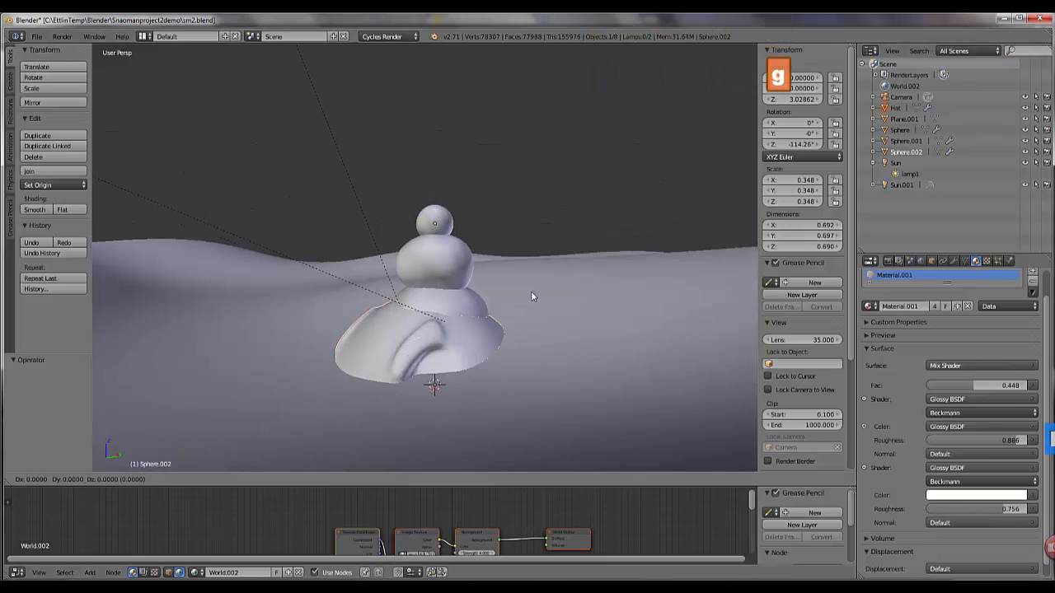
key(z)
click(544, 102)
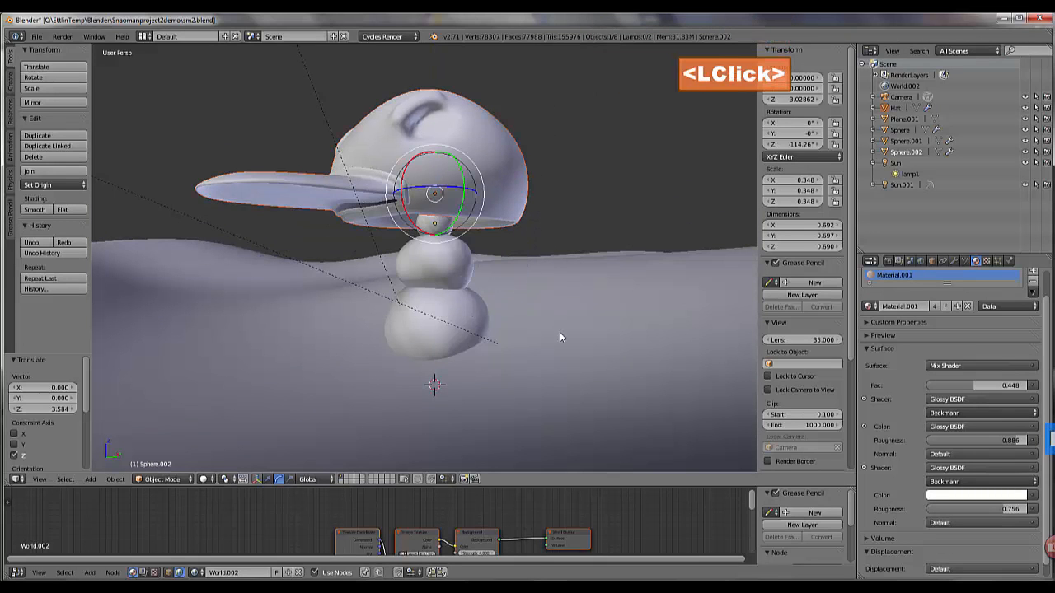
key(s)
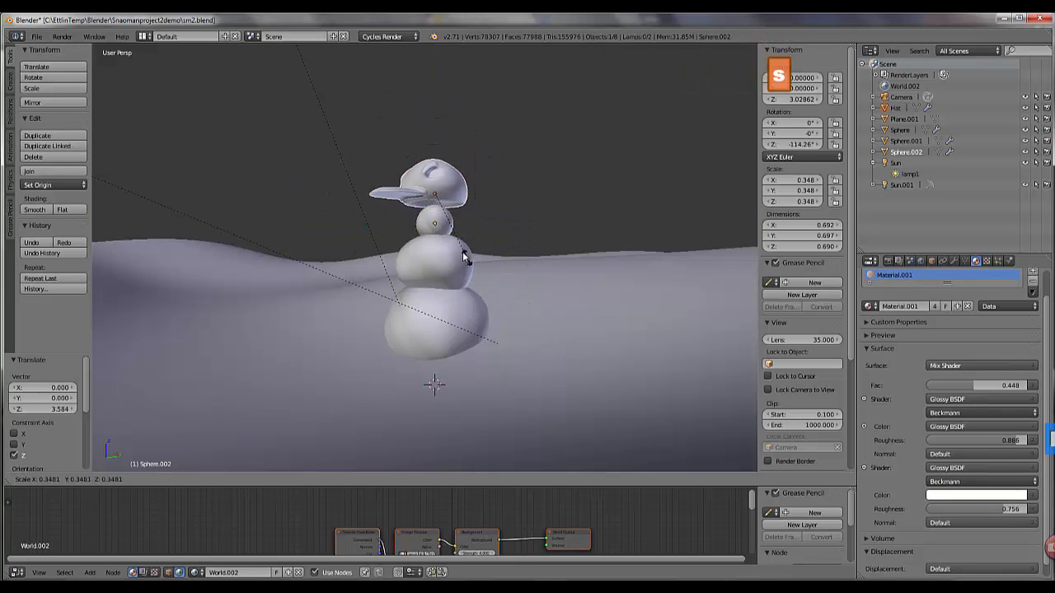
click(457, 247)
- Lower the hat about 0.3 units along Z onto the snowman's head and shrink it uniformly by about 0.76 to fit
key(g)
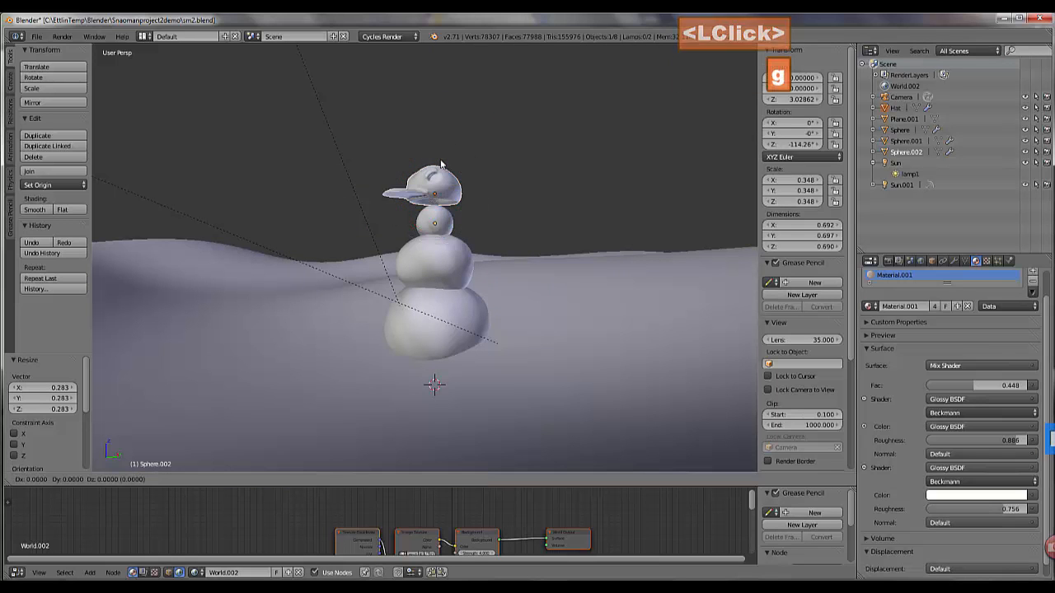
key(z)
click(445, 288)
middle_drag(444, 288, 449, 336)
scroll(448, 335, up, 4)
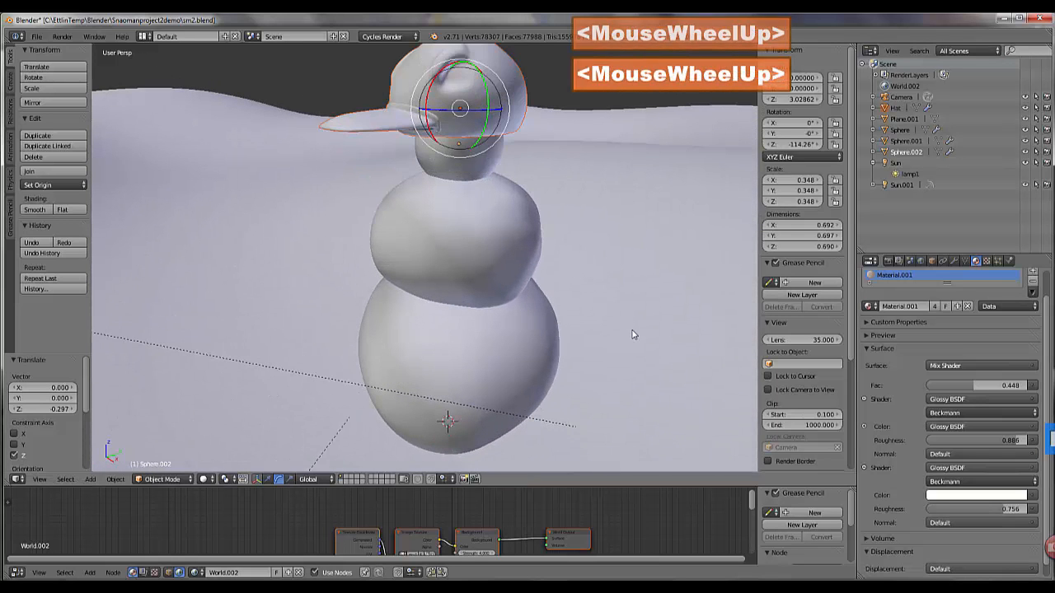
key(s)
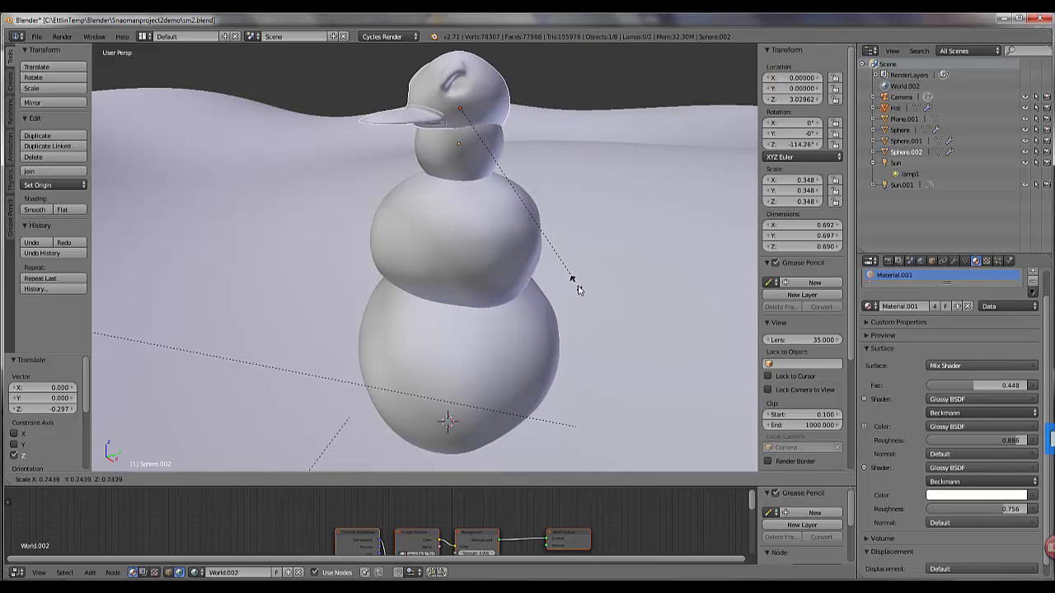
click(574, 280)
- Select the hat on the snowman's head, inspect its mesh in Edit Mode, and return to Object Mode
scroll(572, 311, down, 1)
middle_drag(572, 312, 487, 173)
right_click(422, 138)
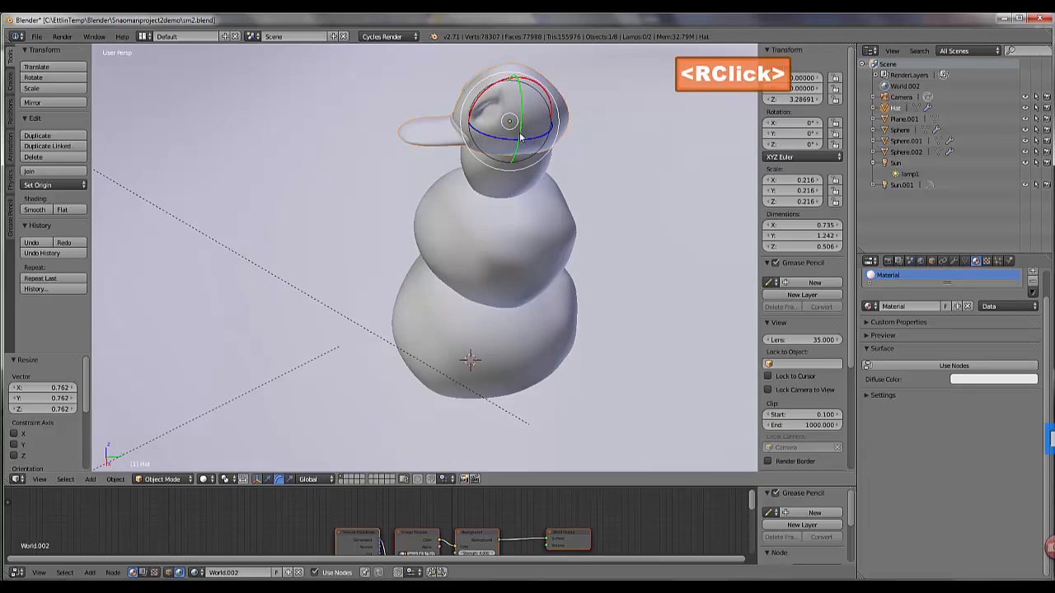
key(Tab)
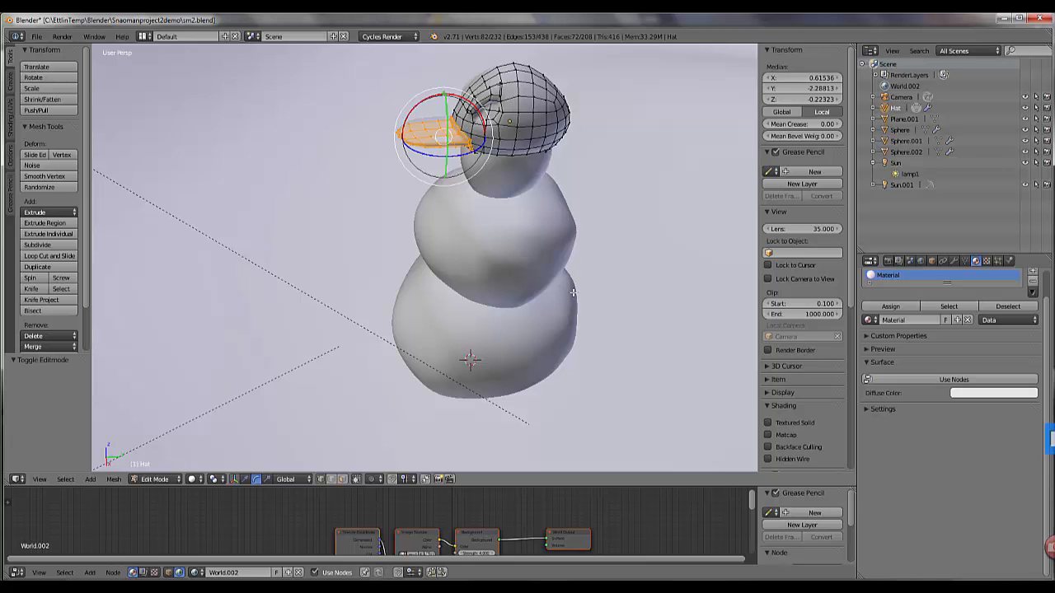
key(Tab)
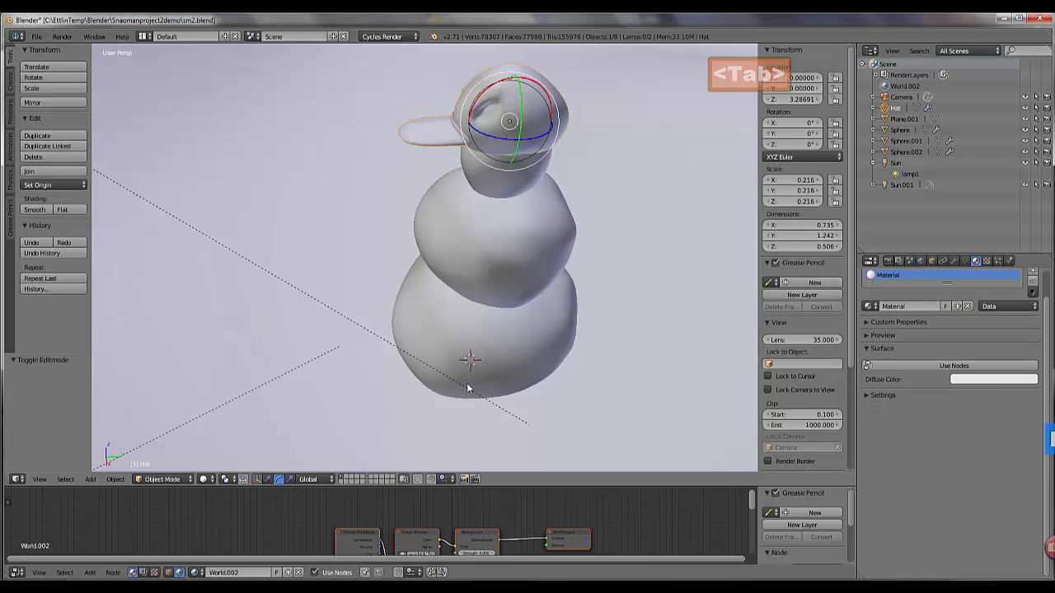